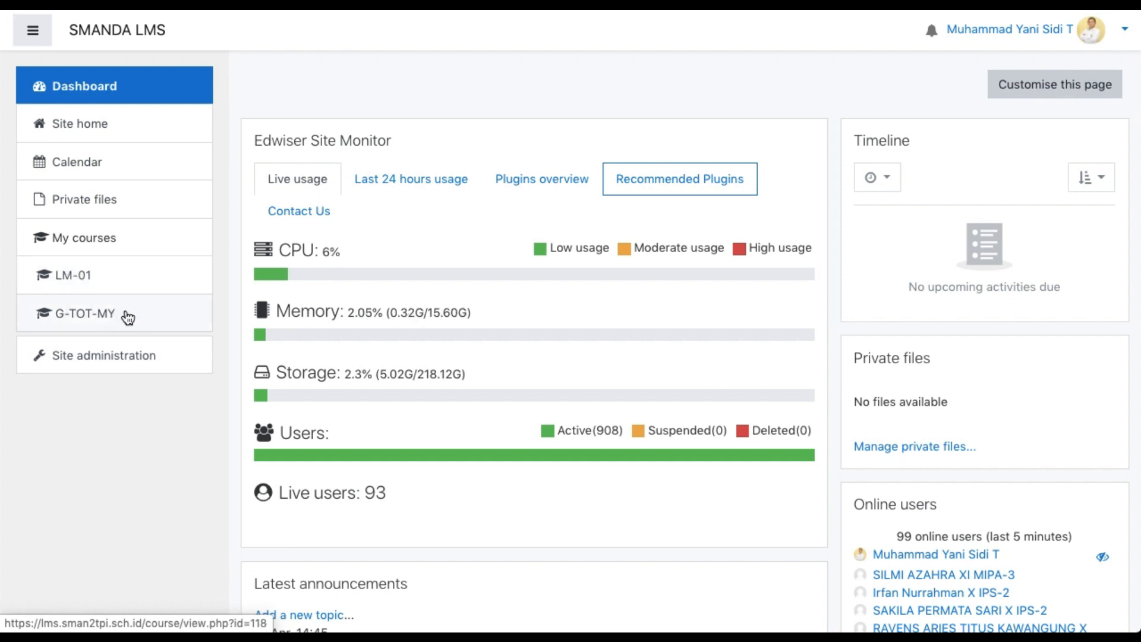
# Open the G-TOT-MY course and review the activities and restrictions in the MATERI GURU - KD 1 section
pyautogui.click(91, 322)
pyautogui.scroll(-1, 416, 330)
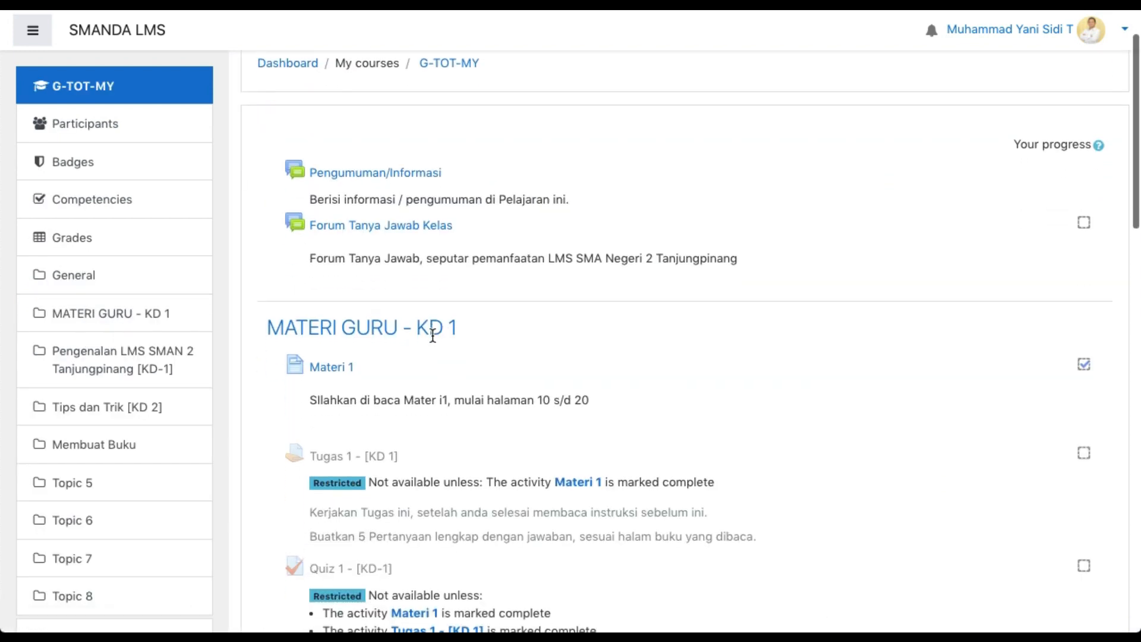
pyautogui.scroll(-2, 434, 331)
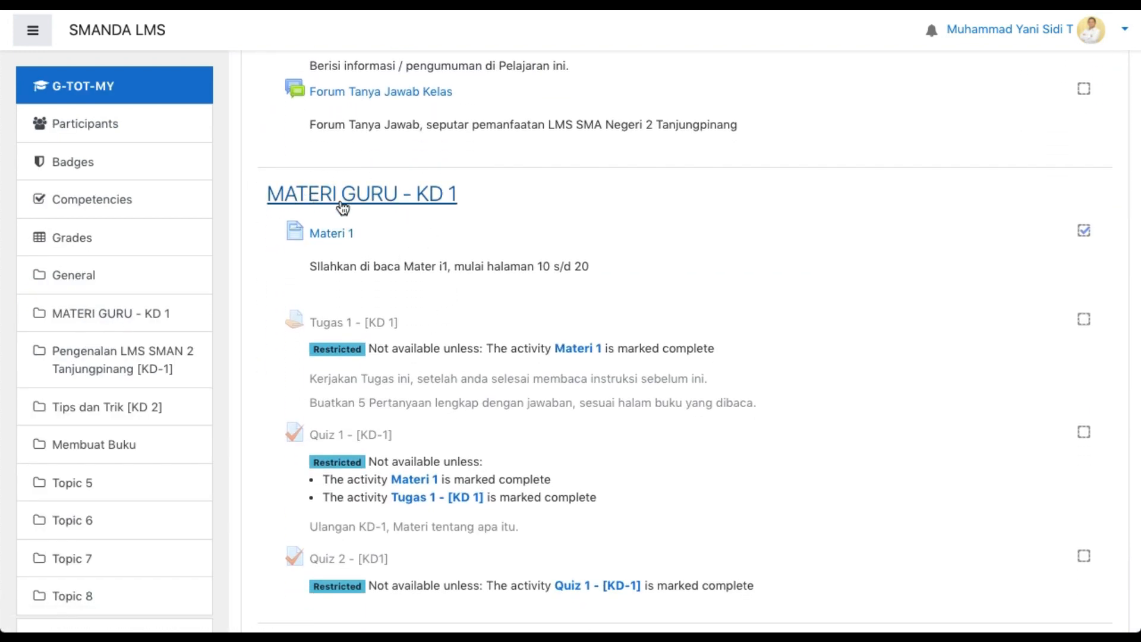
pyautogui.scroll(1, 382, 195)
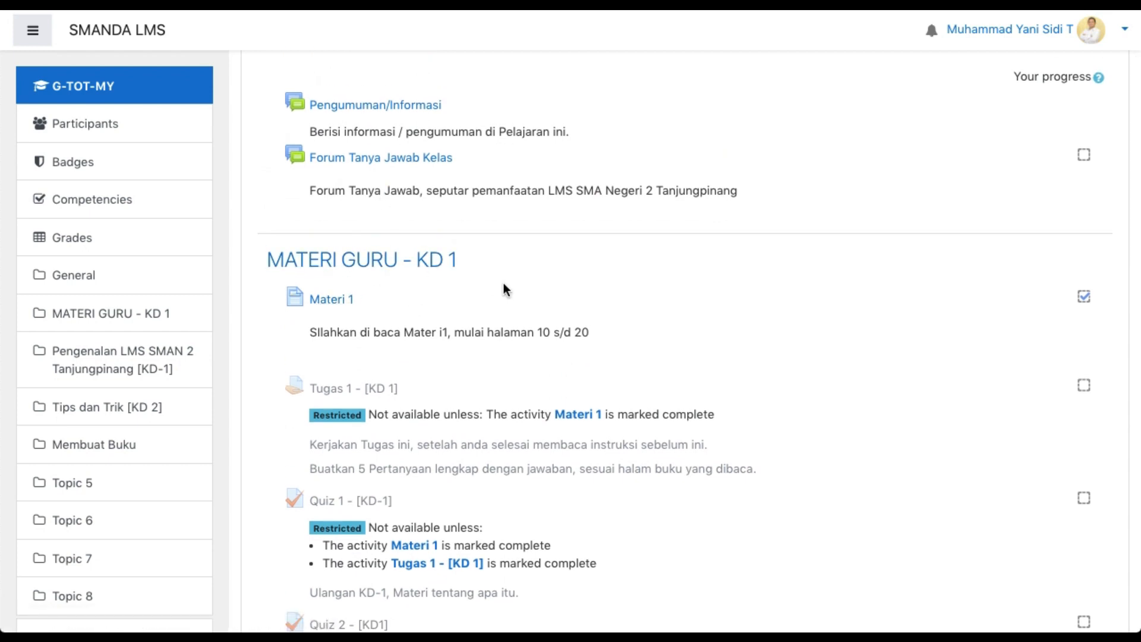
pyautogui.scroll(-1, 504, 290)
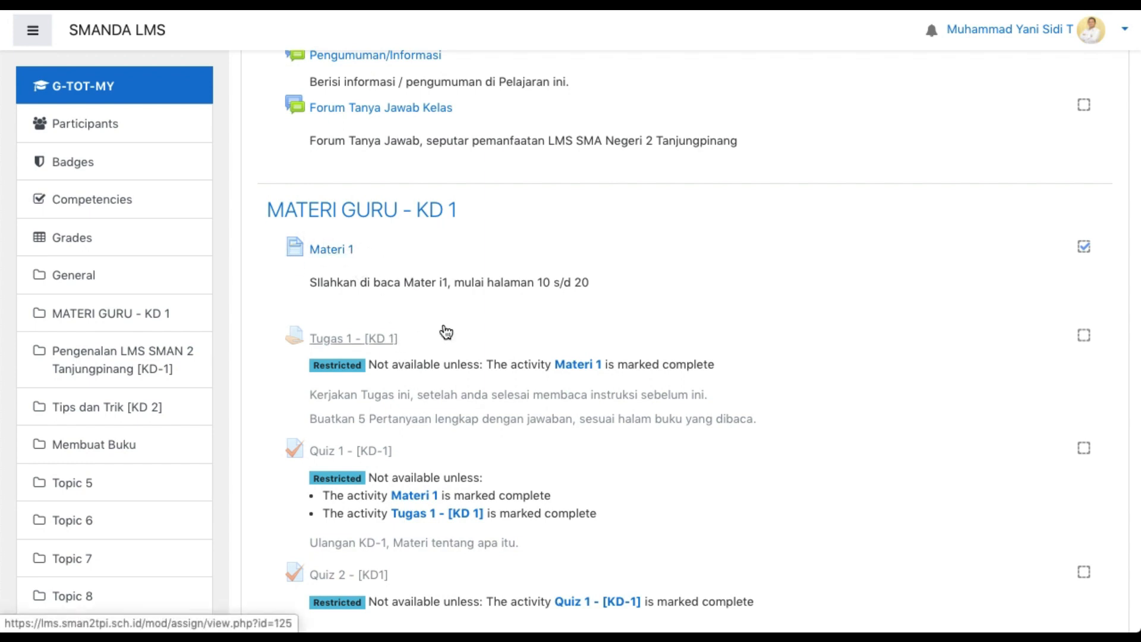
pyautogui.scroll(-1, 376, 351)
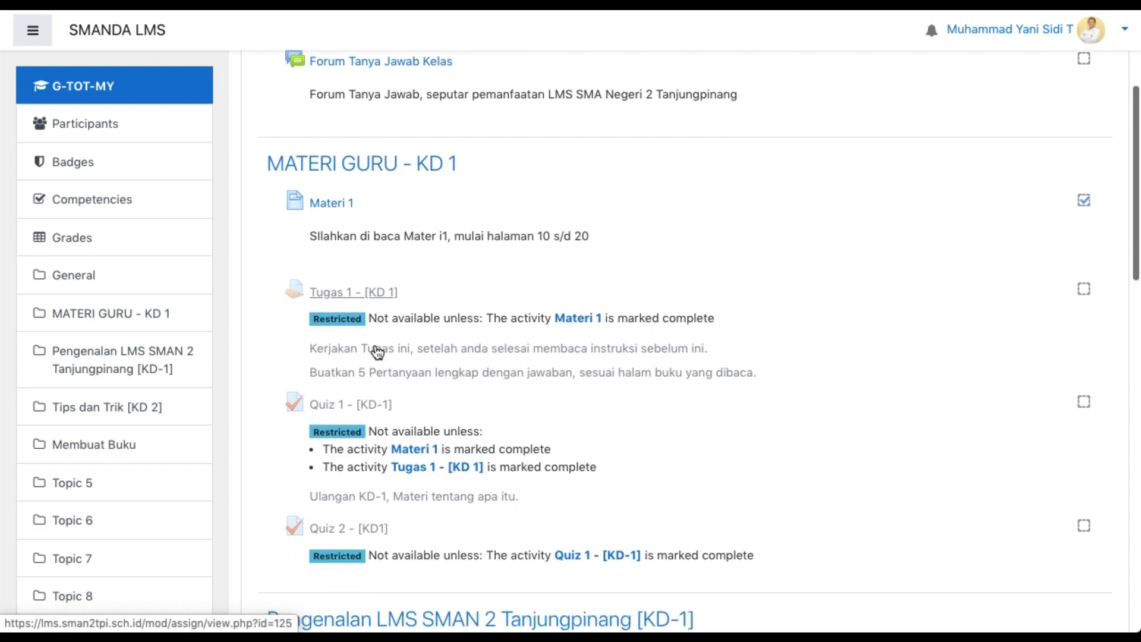
pyautogui.scroll(-1, 357, 410)
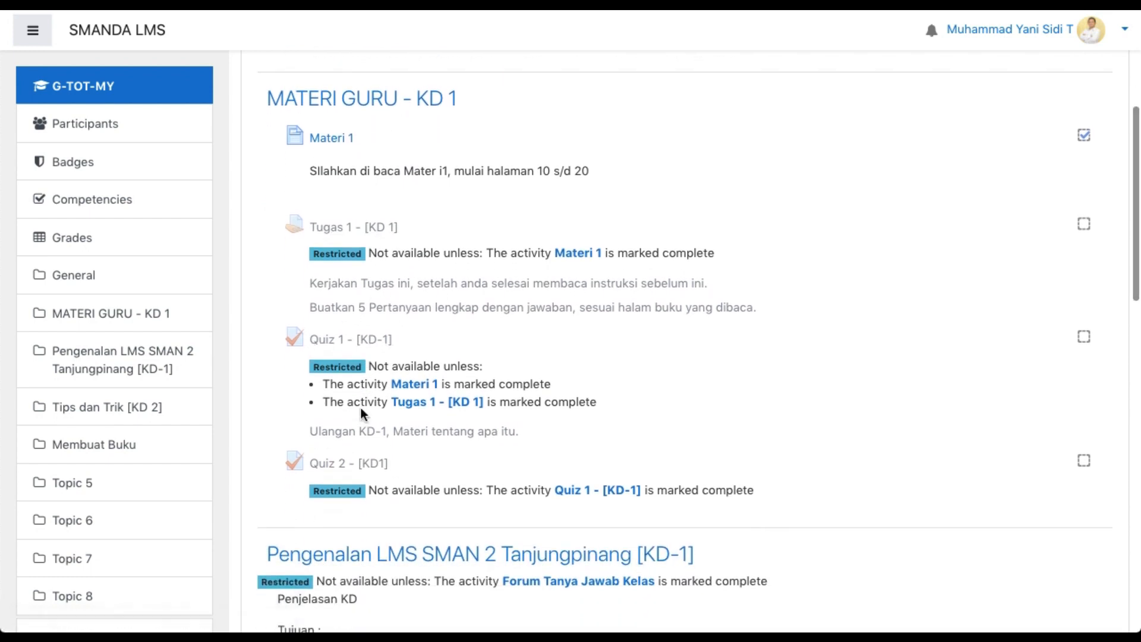
pyautogui.scroll(-1, 361, 408)
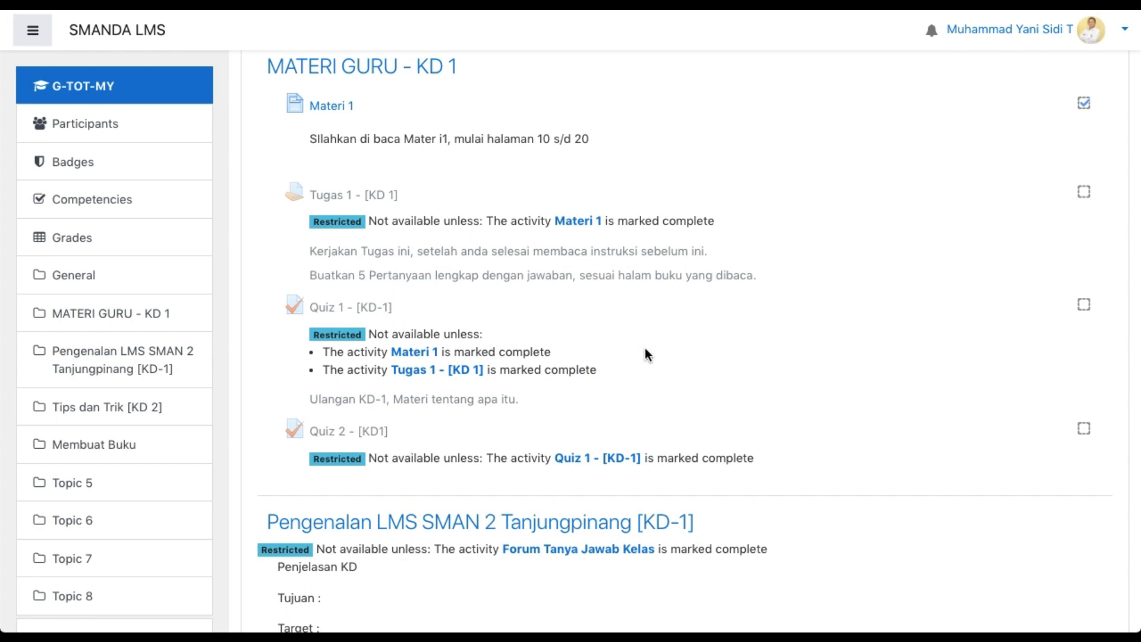
pyautogui.scroll(5, 648, 354)
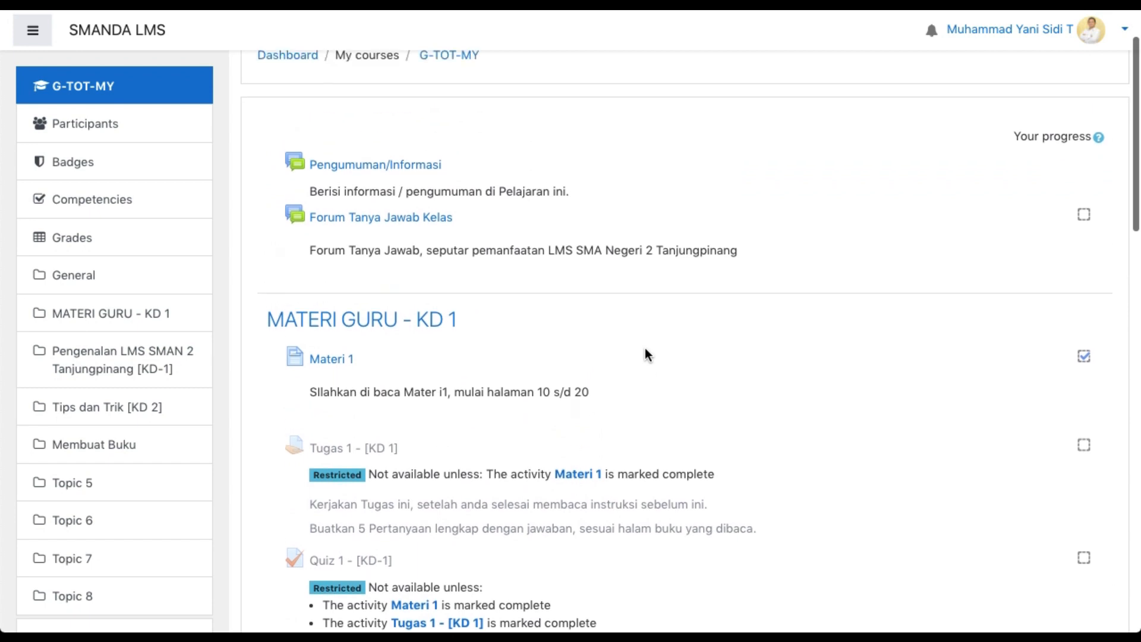
pyautogui.scroll(1, 647, 355)
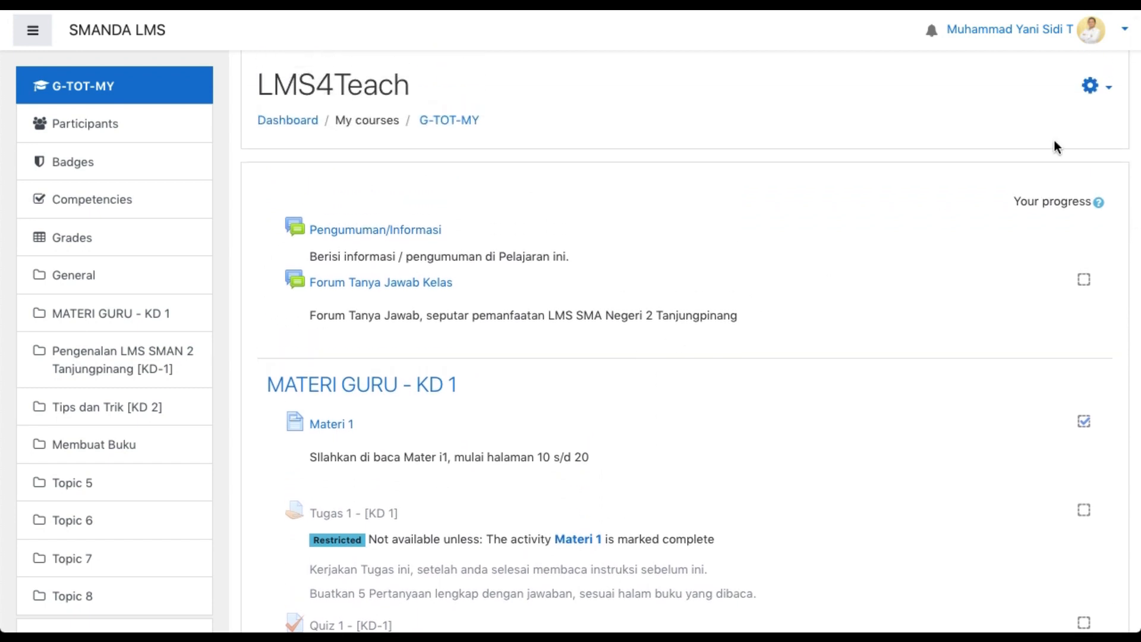
# Turn on editing for the LMS4Teach course and hide the side navigation
pyautogui.click(1092, 89)
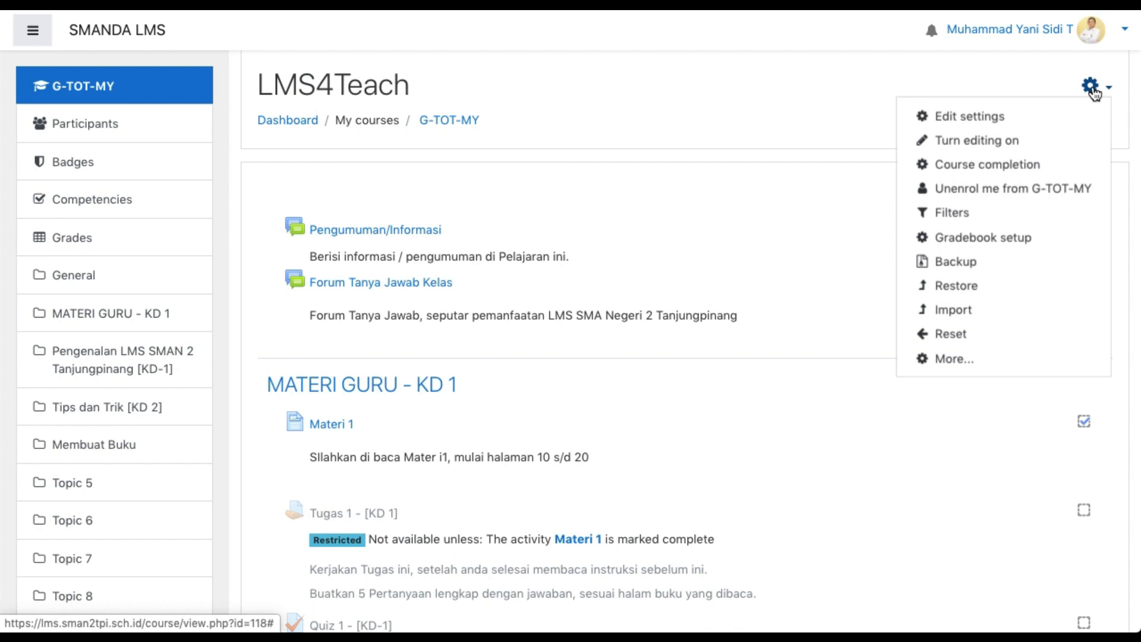
pyautogui.click(978, 143)
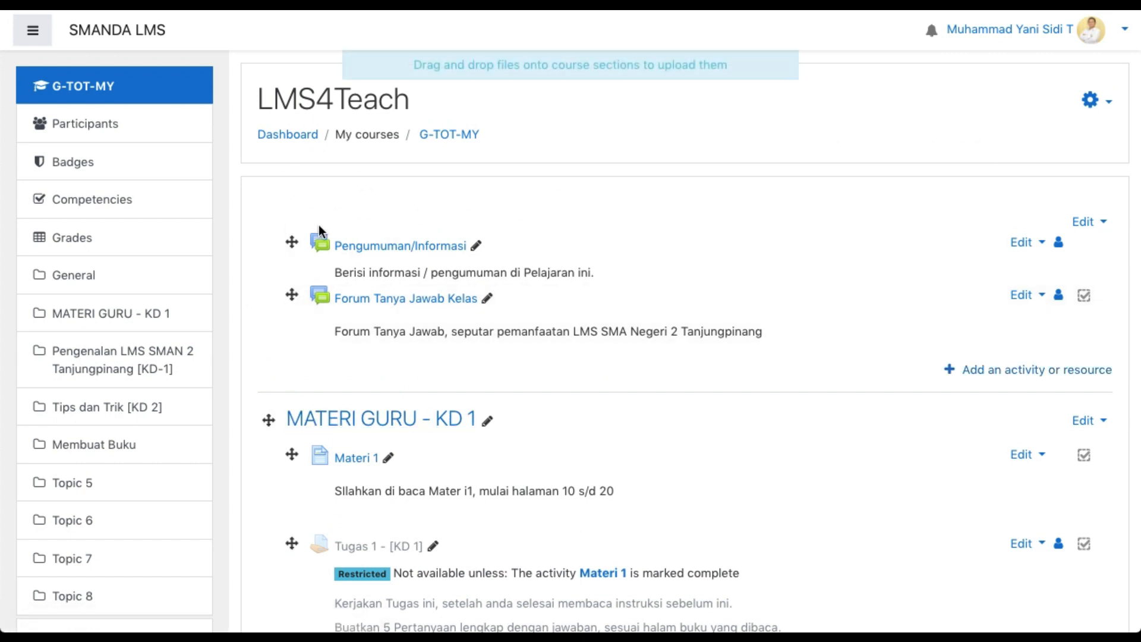
pyautogui.click(40, 38)
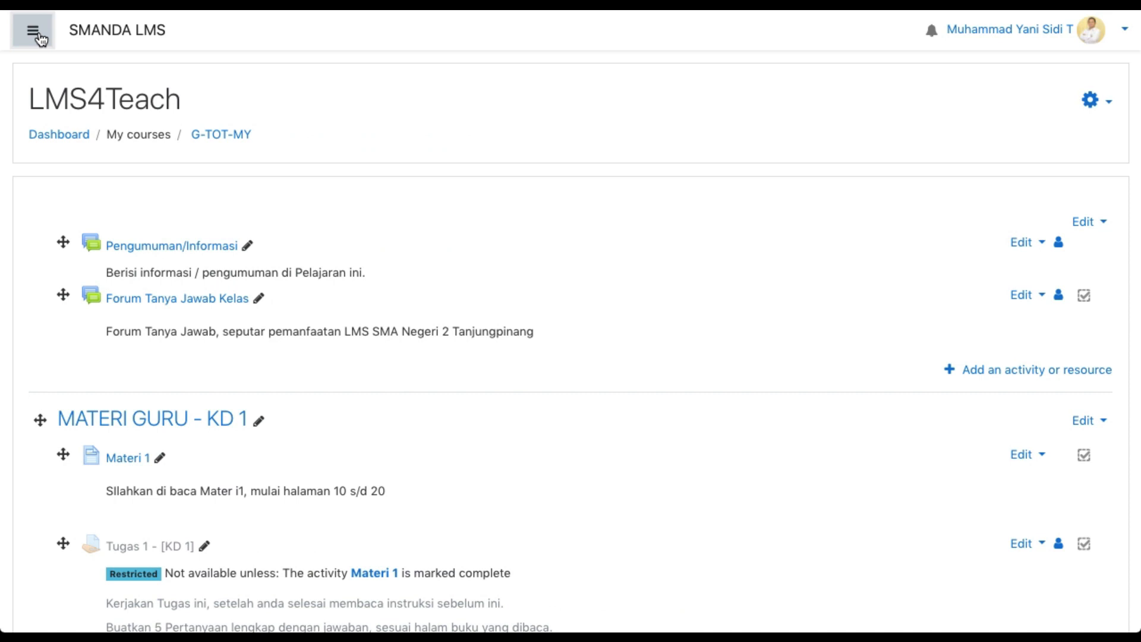
# Add a new Assignment activity to the MATERI GURU - KD 1 section
pyautogui.scroll(-3, 550, 246)
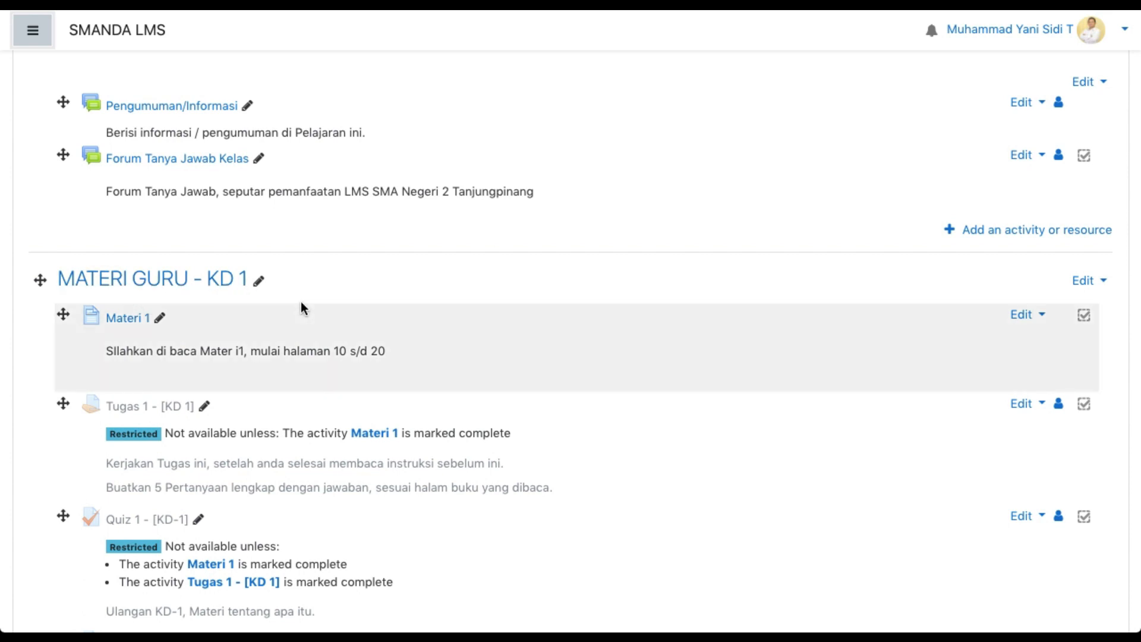
pyautogui.scroll(-4, 302, 305)
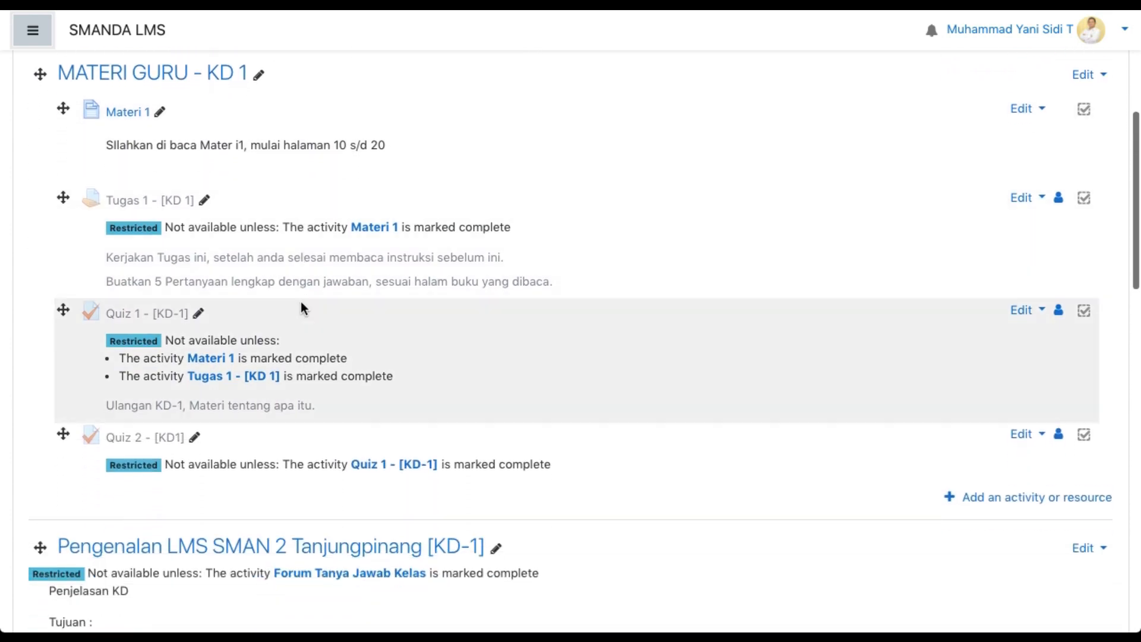
pyautogui.scroll(-1, 301, 308)
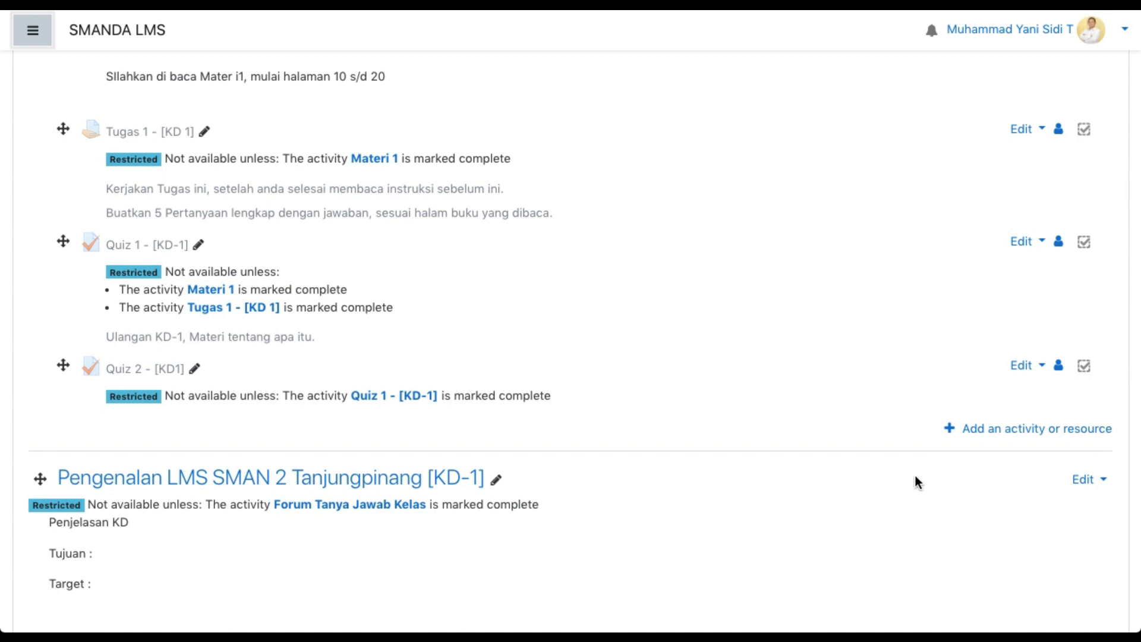
pyautogui.click(991, 433)
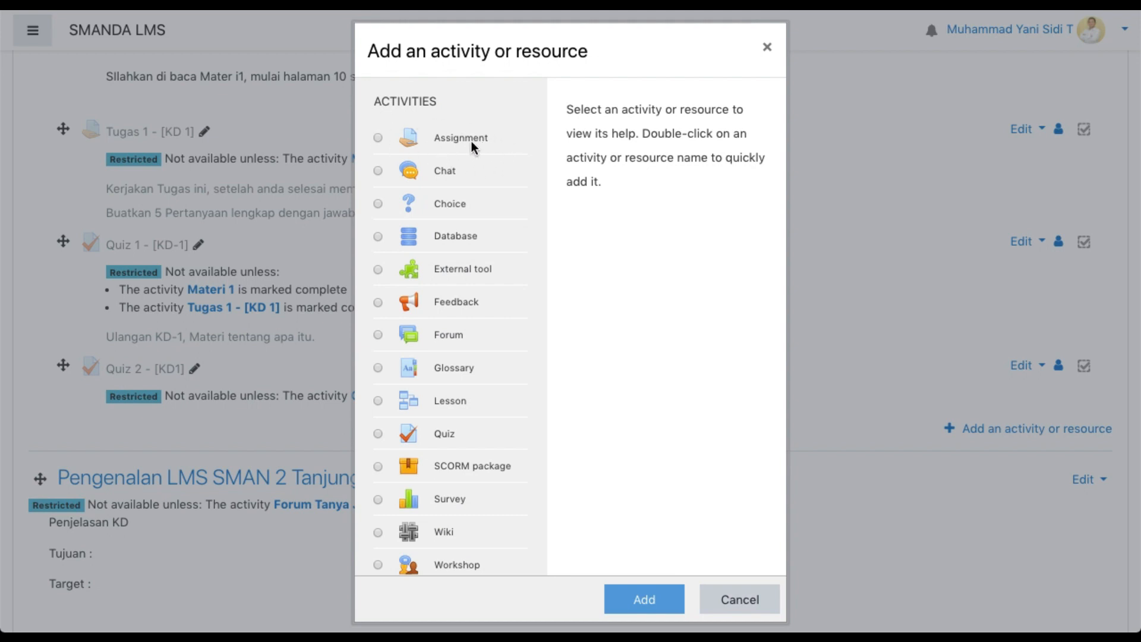
pyautogui.click(379, 138)
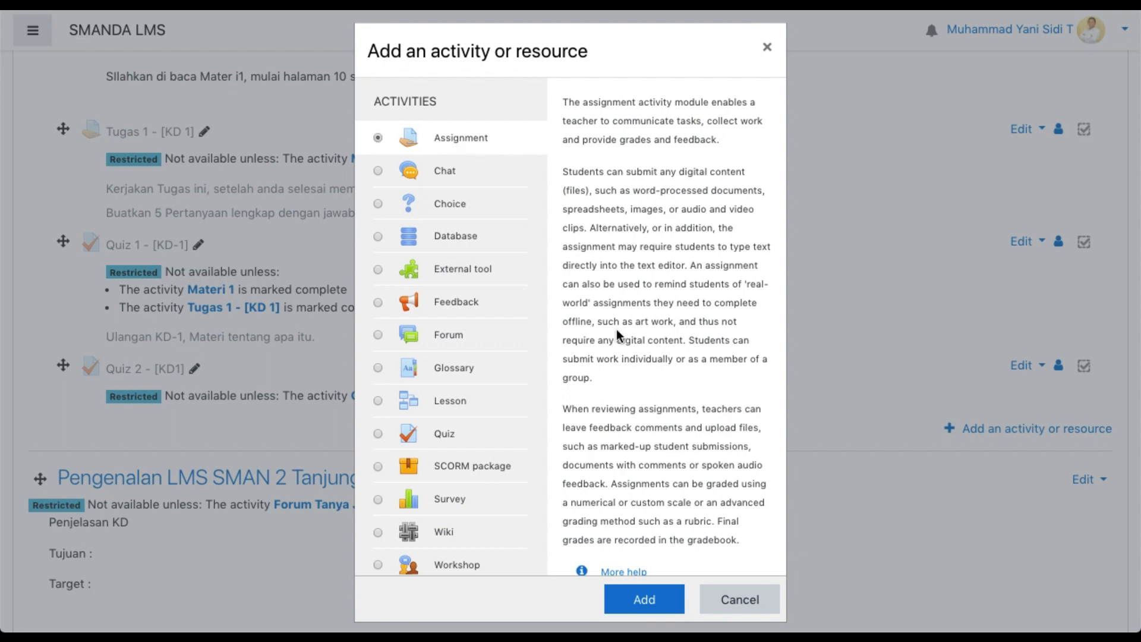
pyautogui.click(635, 601)
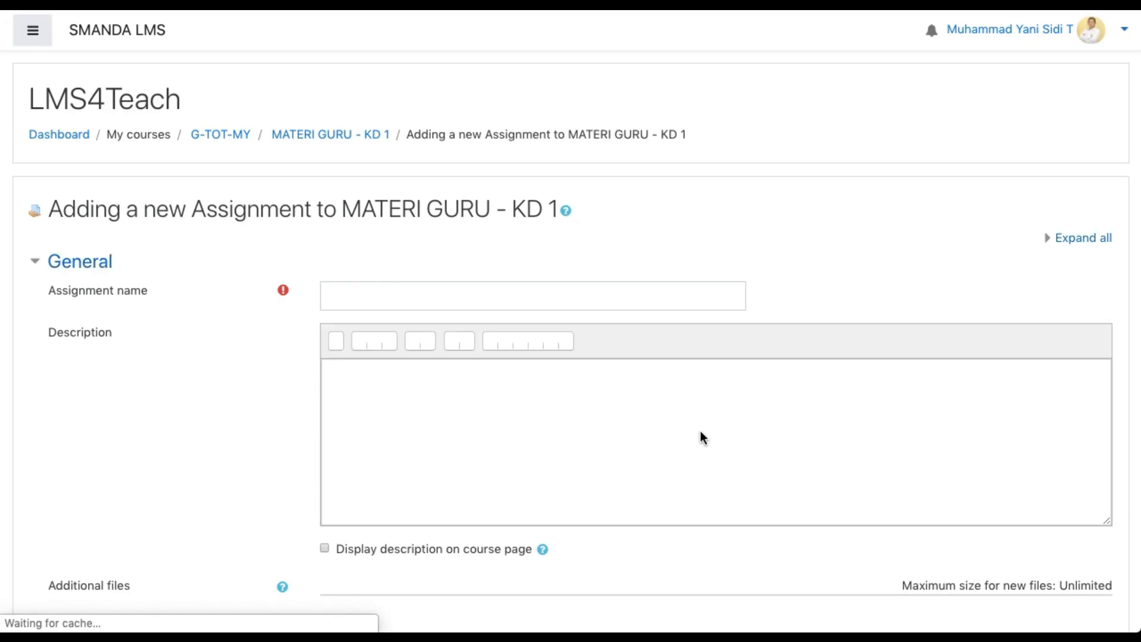
# Name the new assignment "Tugas 3 [KD-1]"
pyautogui.scroll(-1, 354, 283)
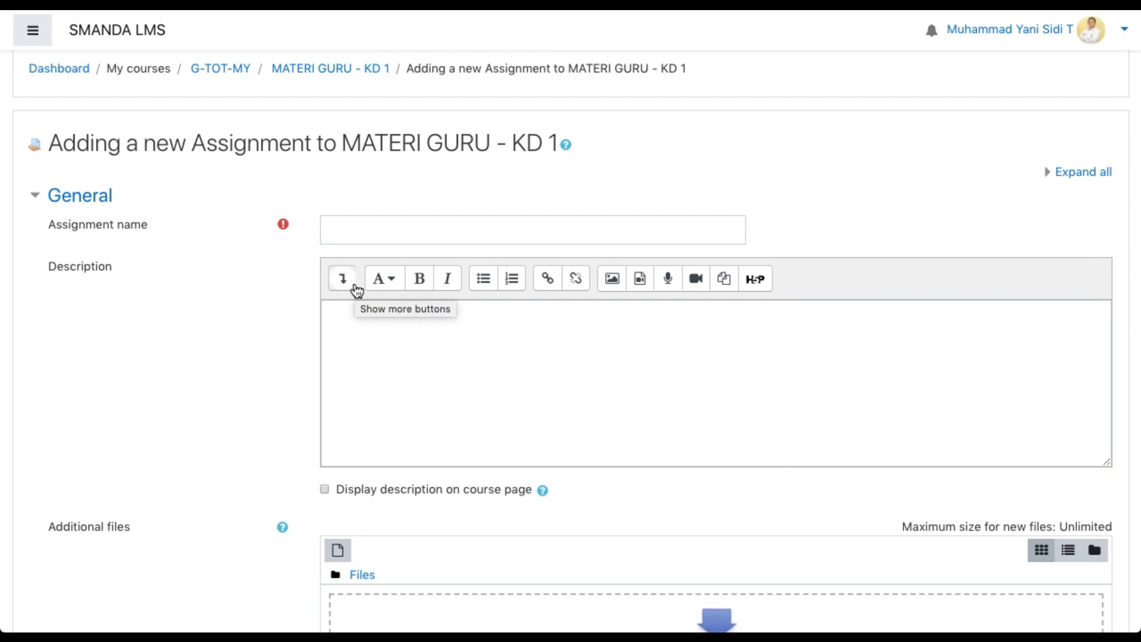
pyautogui.click(355, 234)
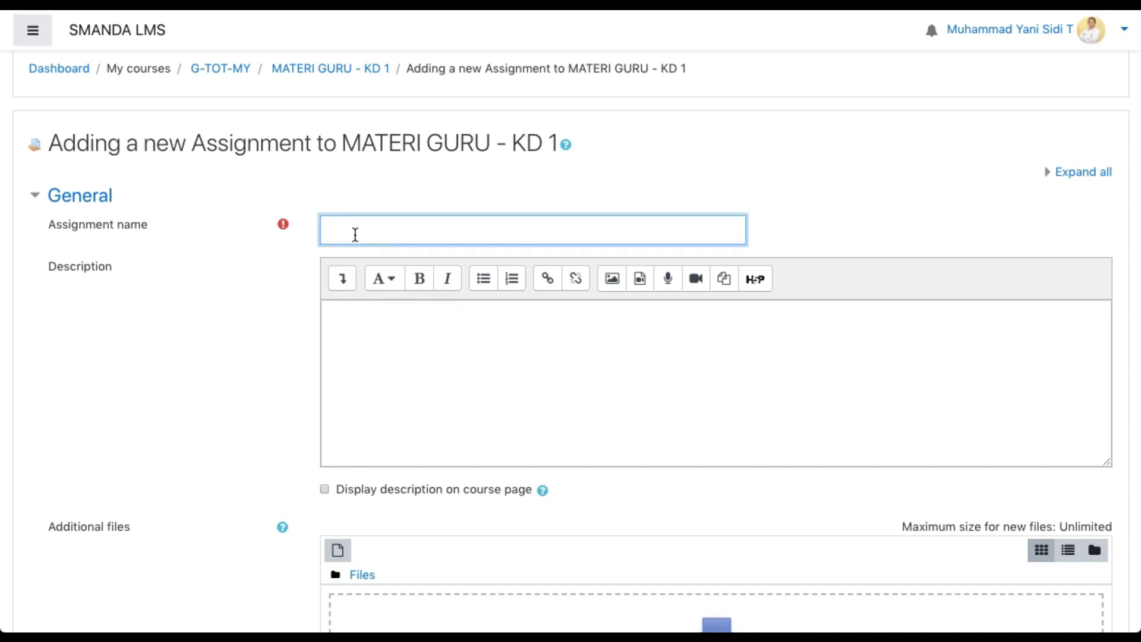
pyautogui.write('Tugas 3 [KD-1]')
# Write the first line of the assignment description as 'Bacalah teori mengenai "Materi Guru".'
pyautogui.click(355, 324)
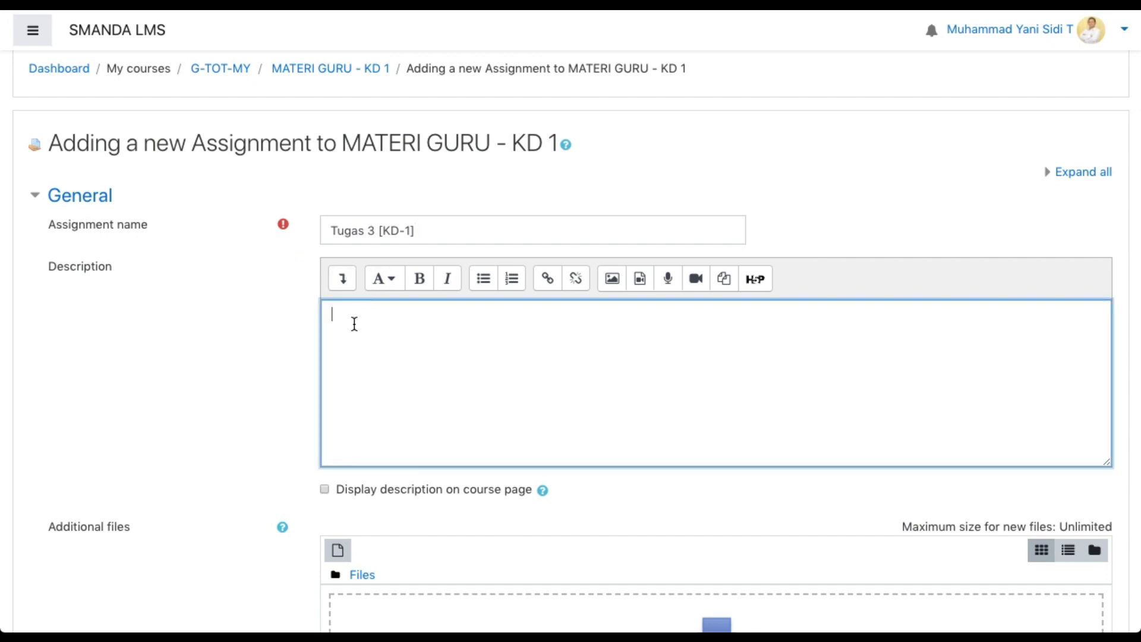
pyautogui.scroll(-2, 354, 324)
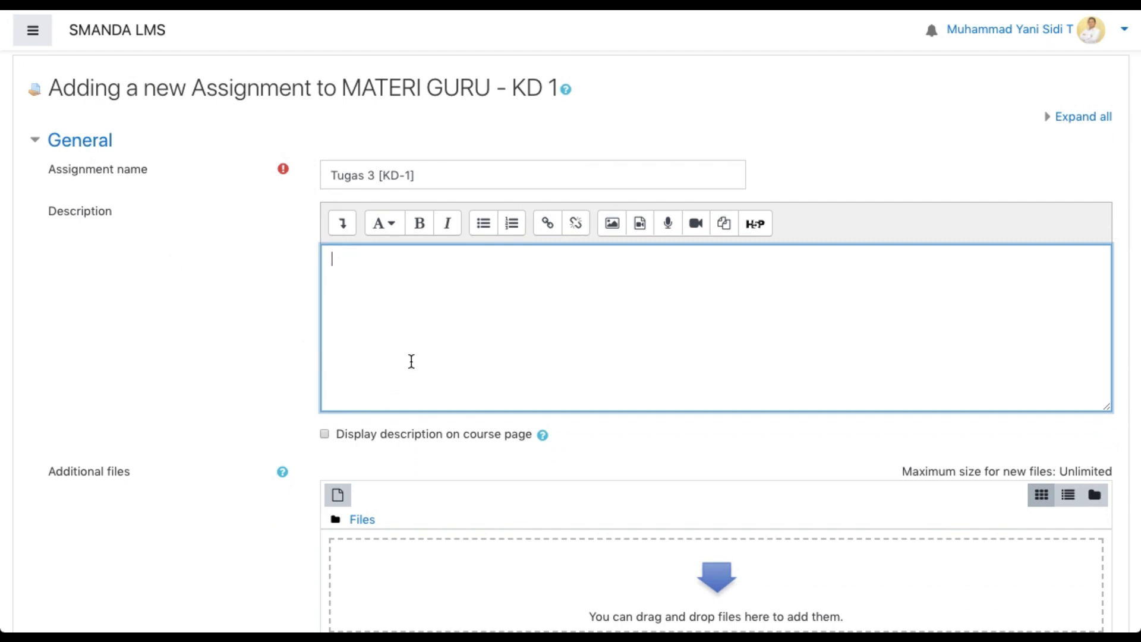
pyautogui.write('Bacalah teori')
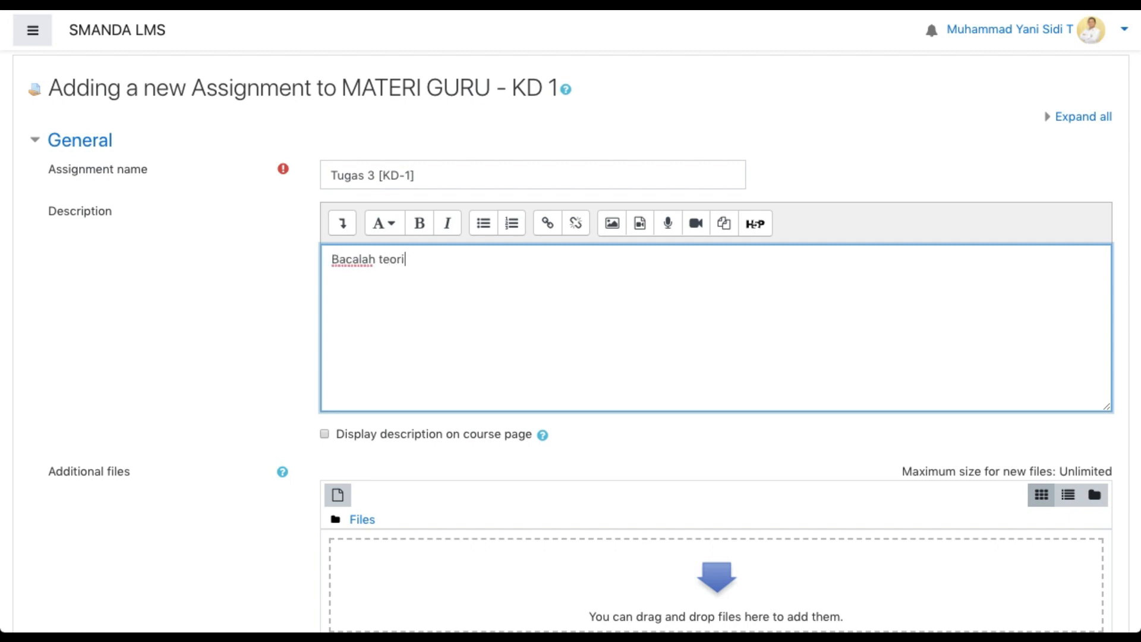
pyautogui.write(' mengenai M')
pyautogui.press('BackSpace')
pyautogui.write('"Materi ')
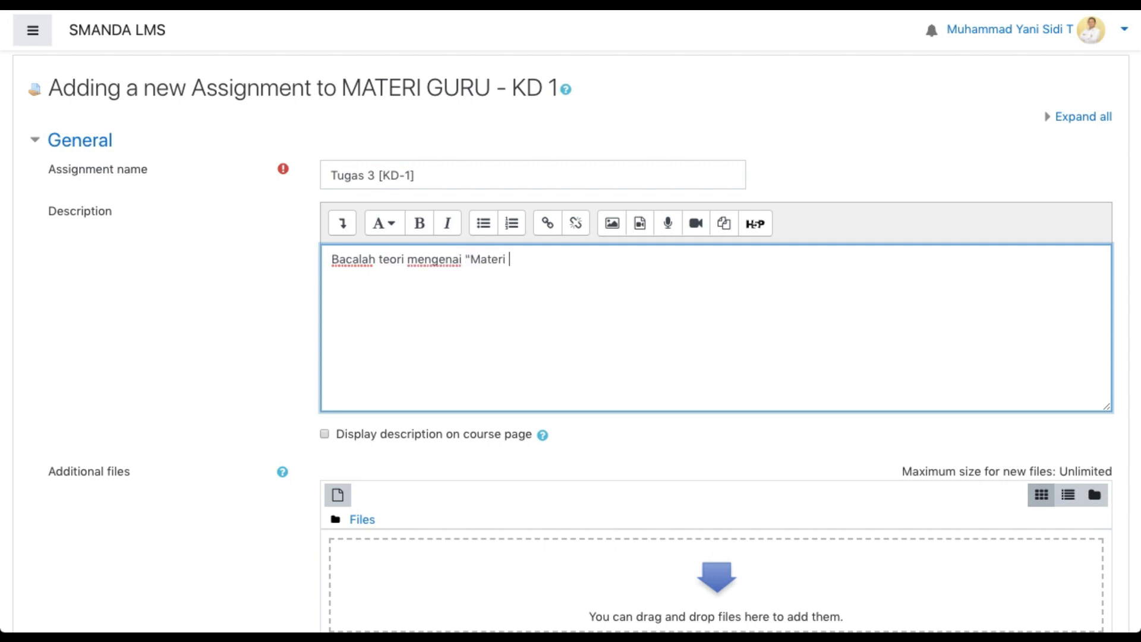
pyautogui.write('Guru" di bagian s')
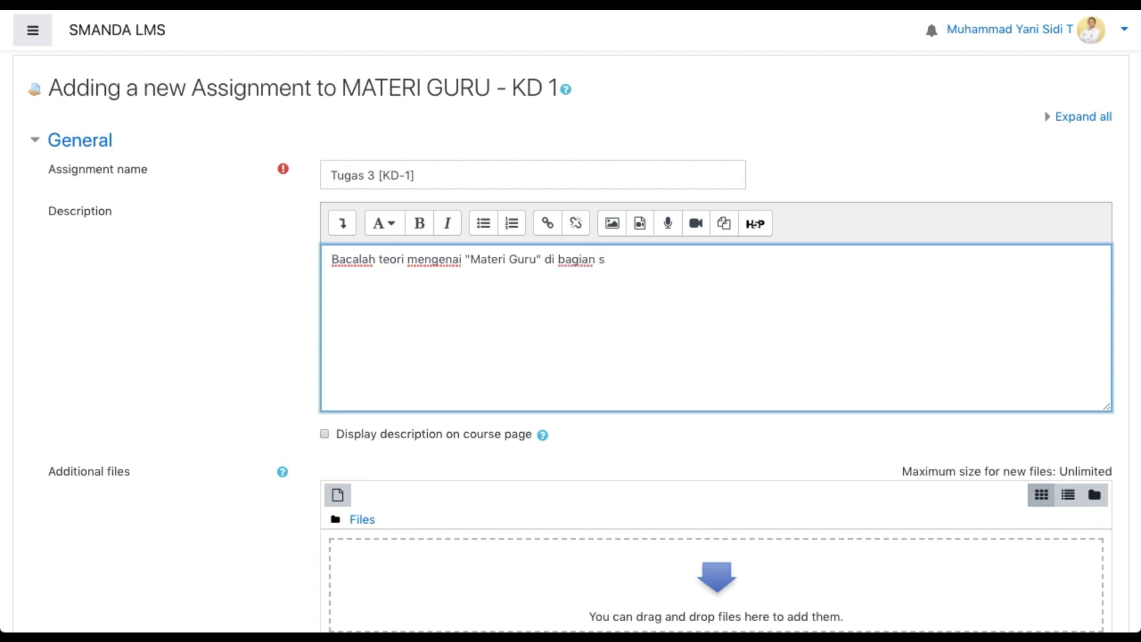
pyautogui.press('BackSpace')
pyautogui.press('BackSpace')
pyautogui.press('BackSpace')
pyautogui.press('BackSpace')
pyautogui.press('BackSpace')
pyautogui.press('BackSpace')
pyautogui.press('BackSpace')
pyautogui.press('BackSpace')
pyautogui.press('BackSpace')
pyautogui.press('BackSpace')
pyautogui.press('BackSpace')
pyautogui.press('BackSpace')
pyautogui.write('.')
# Begin a second description paragraph with "Buat tugas dalam bentuk MS-Word (Pengolah Kata)"
pyautogui.press('Return')
pyautogui.write('Buat tu')
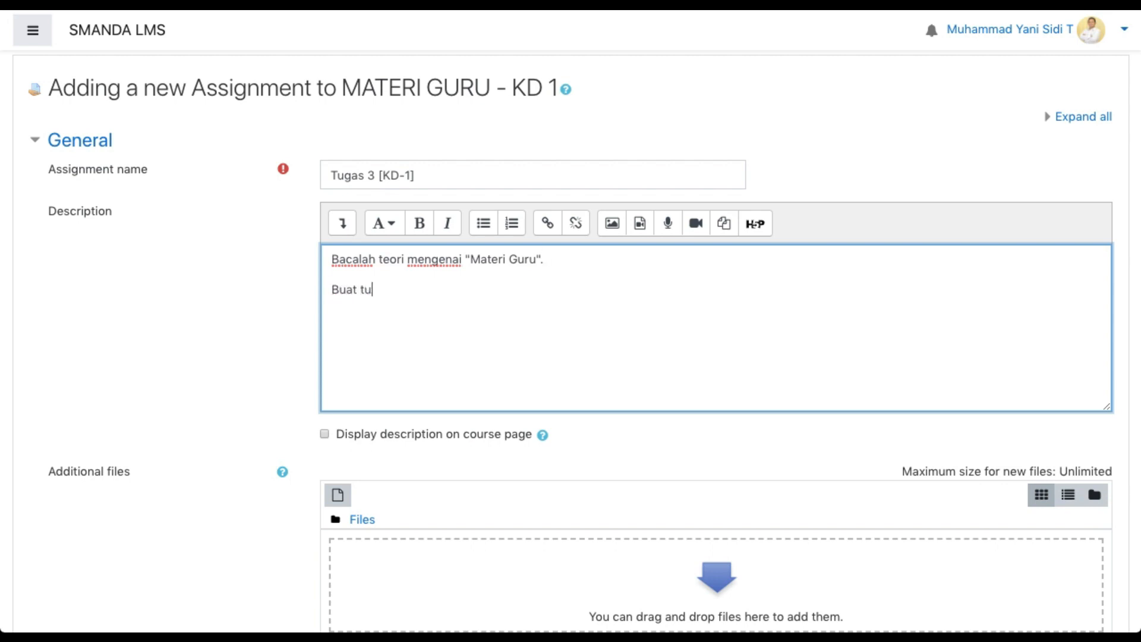
pyautogui.write('gas dalam bentuk')
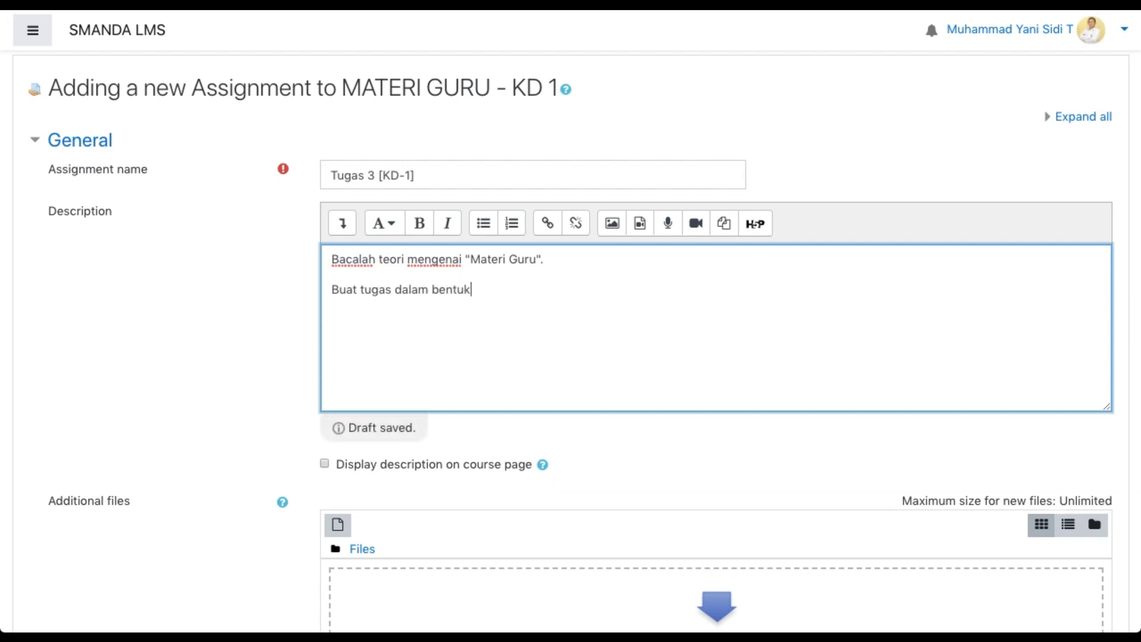
pyautogui.write(' MS-Word')
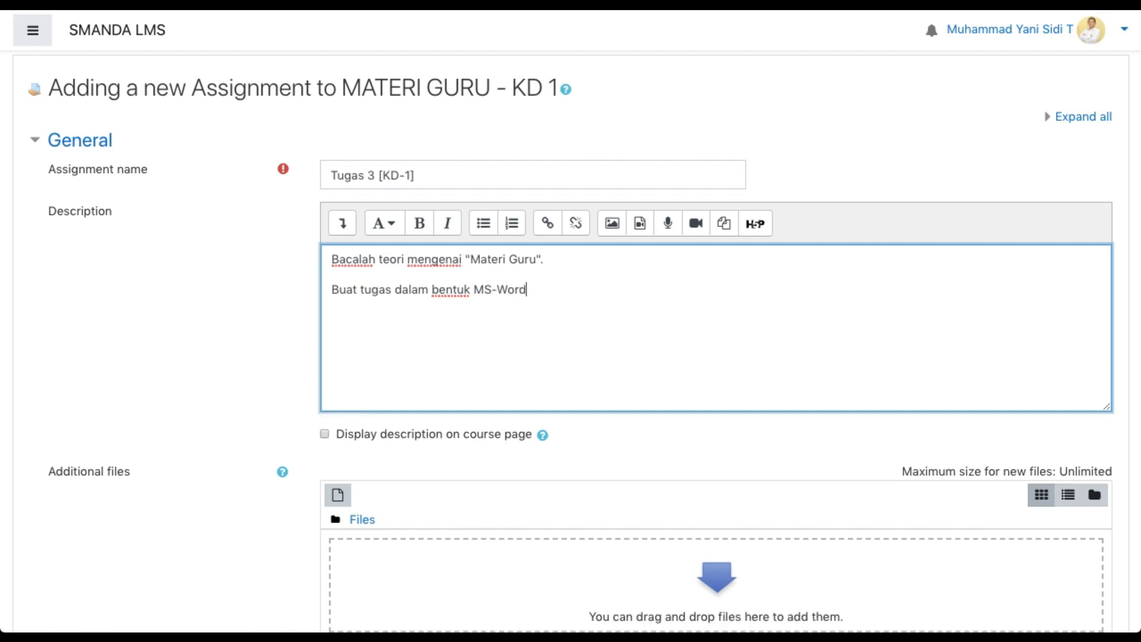
pyautogui.write(' (Pengolah Kata')
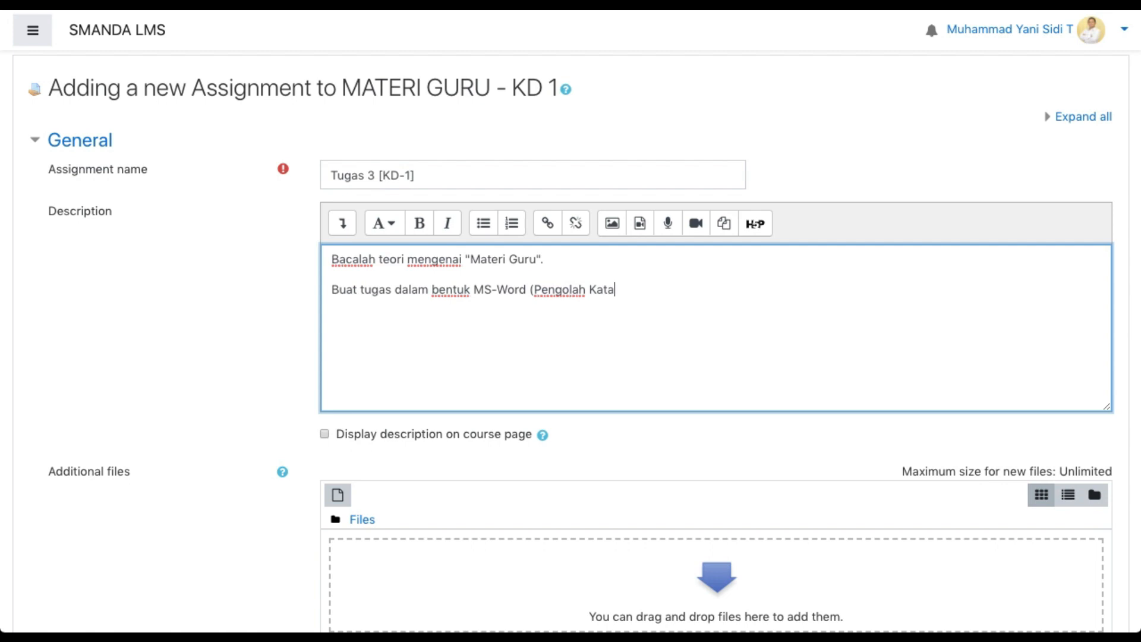
pyautogui.write('), Buatlah sebuah cei')
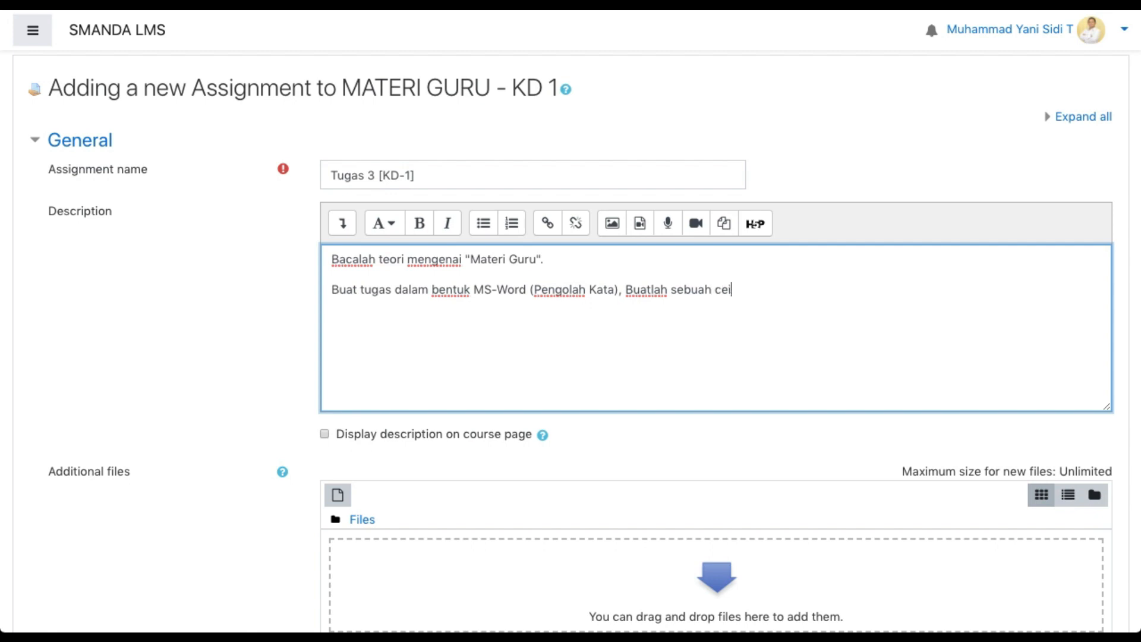
pyautogui.write('ri')
# Continue the second description paragraph with ", Buatlah sebuah cerita tentang tugas seorang guru."
pyautogui.write('eng')
pyautogui.press('BackSpace')
pyautogui.write('tang tugas sorang')
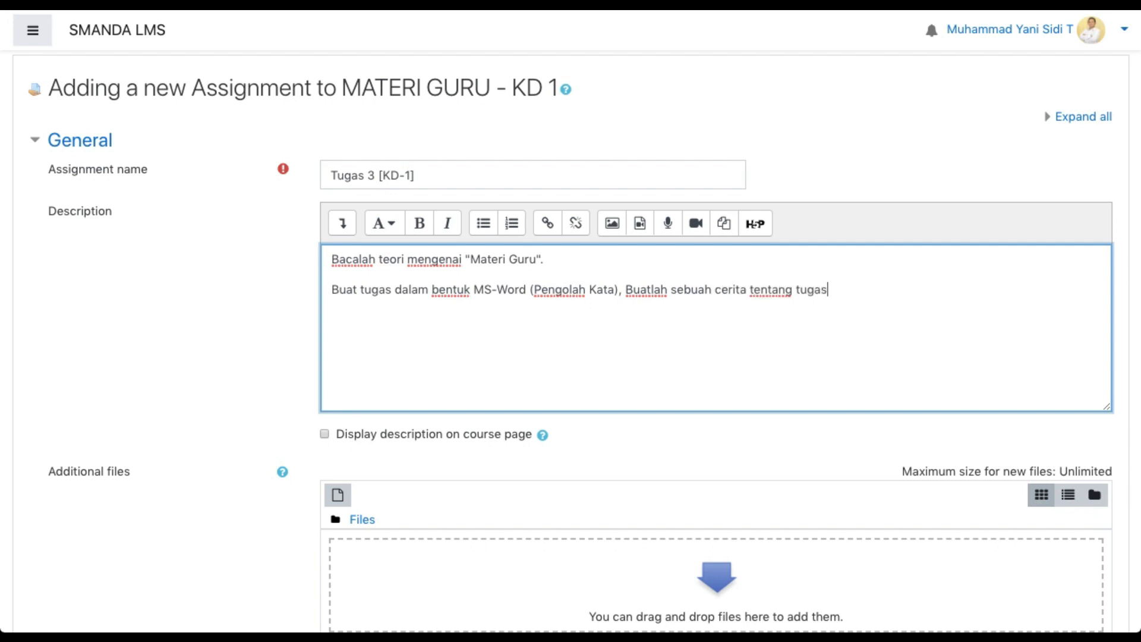
pyautogui.press('BackSpace')
pyautogui.press('BackSpace')
pyautogui.press('BackSpace')
pyautogui.press('BackSpace')
pyautogui.press('BackSpace')
pyautogui.write('eorang guru.')
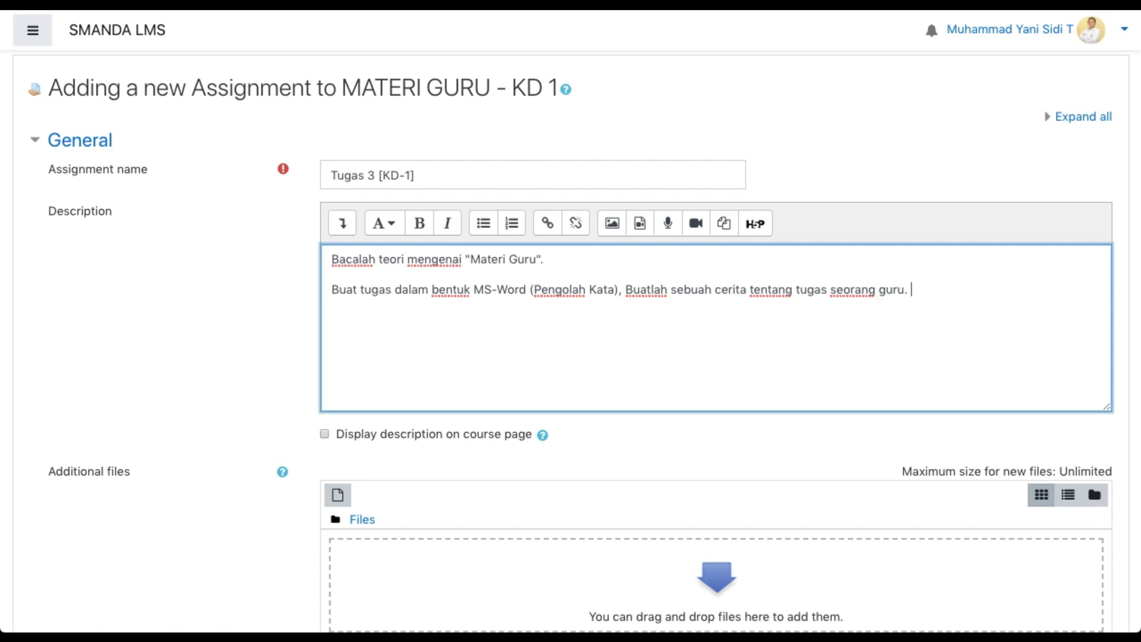
# Finish the second description paragraph with "MInimal 2 Halaman dilengkapi dengan gambar pendukung."
pyautogui.write('MInimal 2 Halaman di')
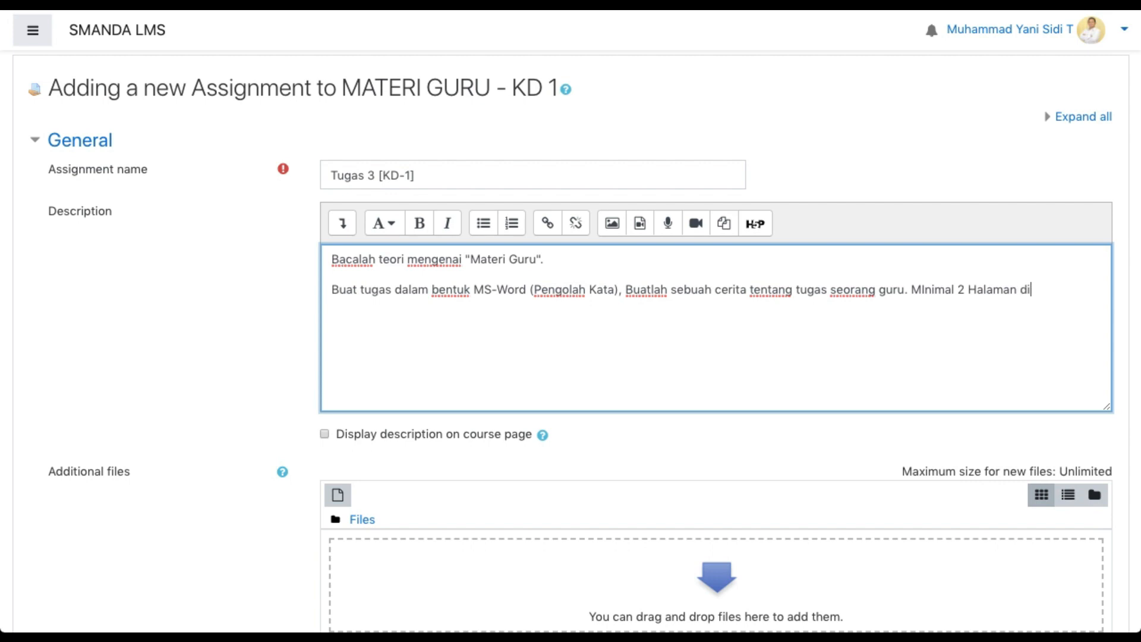
pyautogui.write('lengkapi den')
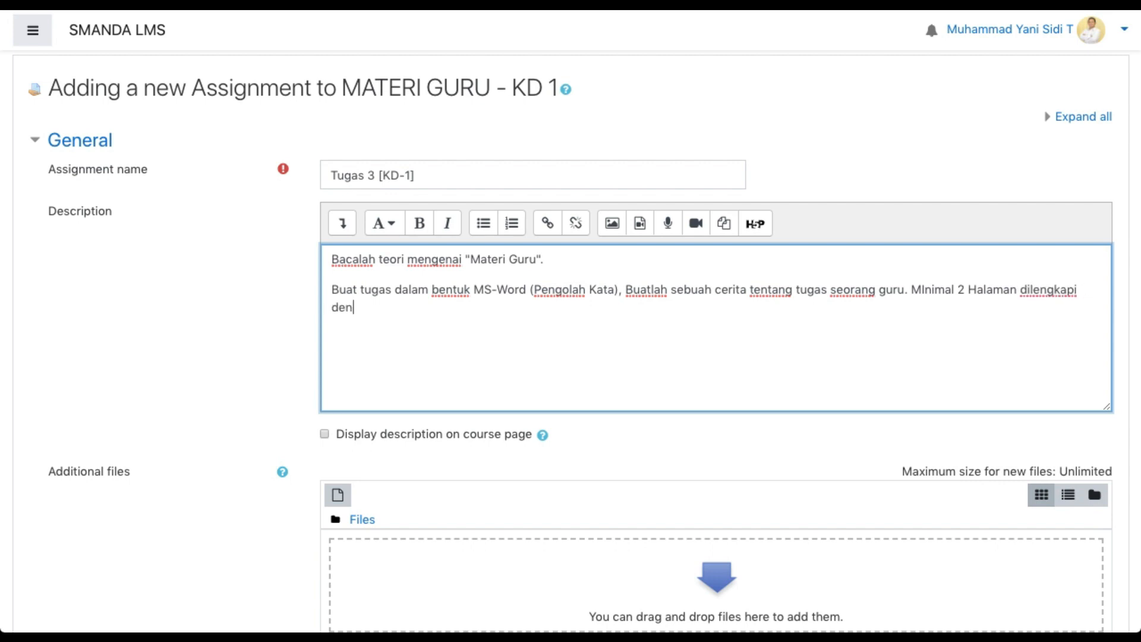
pyautogui.write('gan gambar pendukung.')
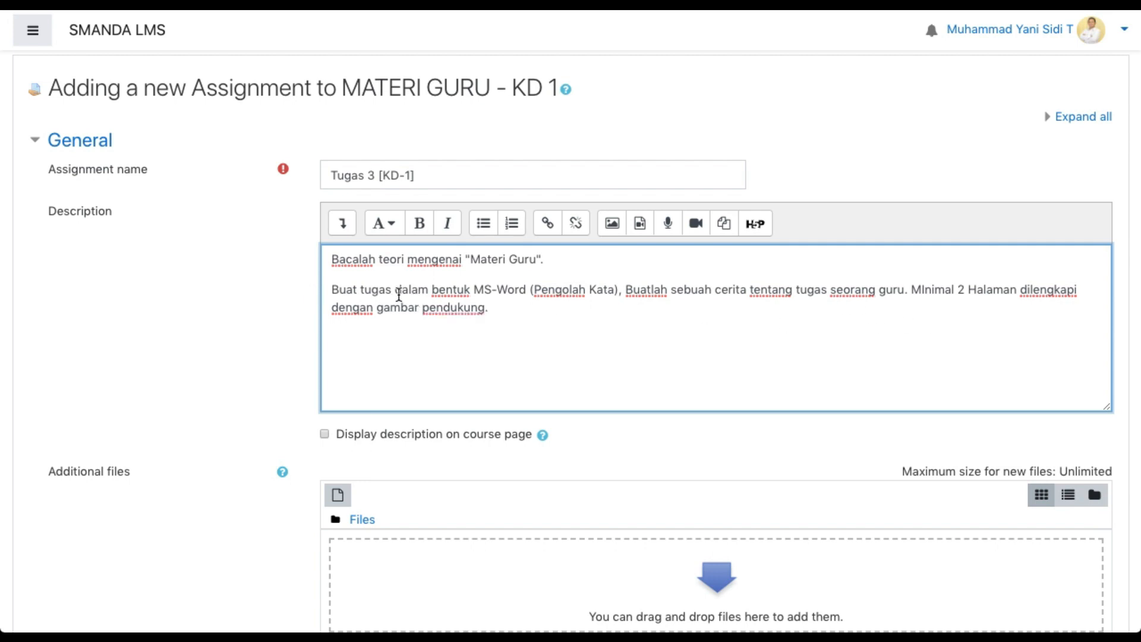
# End "Buat tugas dalam" with a colon and turn the remaining text into a numbered list item on its own line
pyautogui.click(427, 291)
pyautogui.write(':')
pyautogui.press('Return')
pyautogui.tripleClick(425, 345)
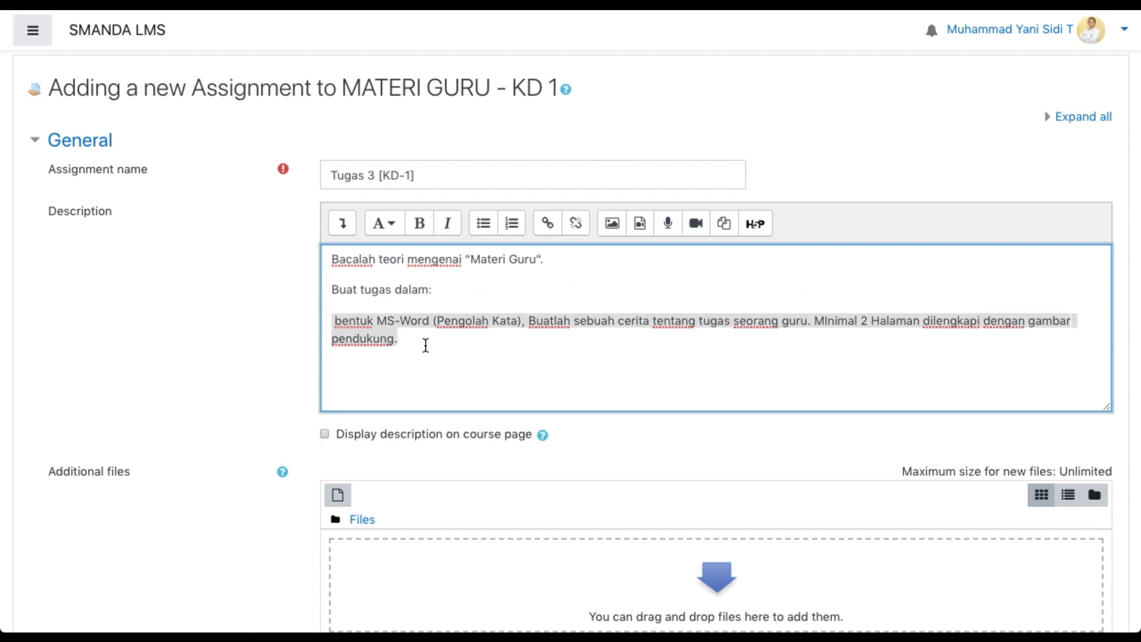
pyautogui.click(513, 227)
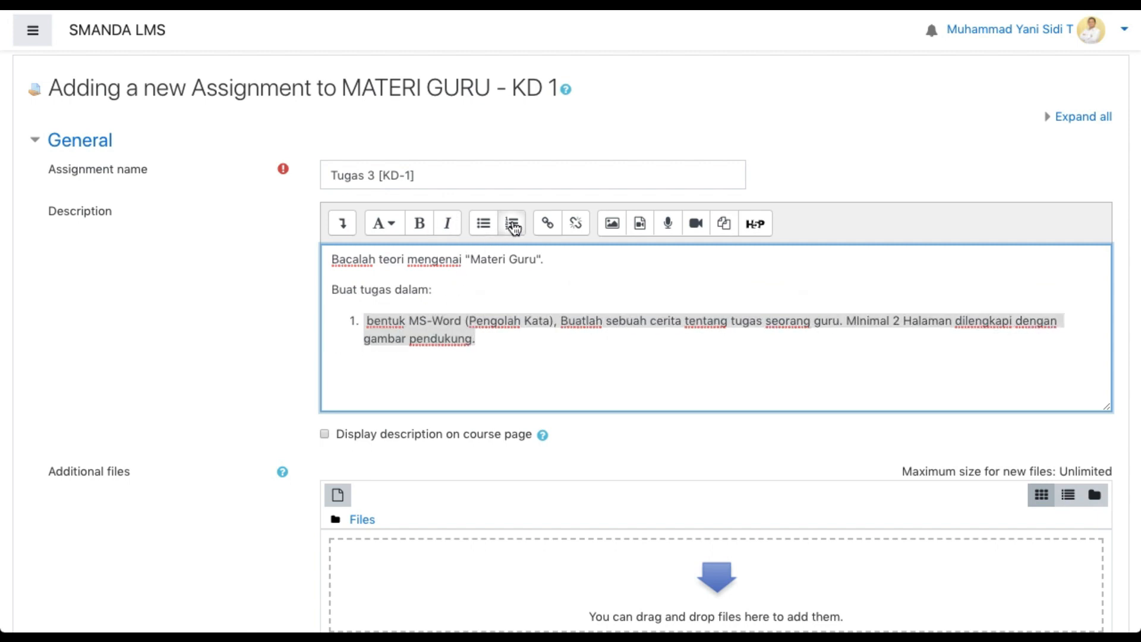
# Split the numbered item before "Buatlah sebuah cerita" so that sentence becomes the second item without a leading space
pyautogui.click(559, 321)
pyautogui.press('Return')
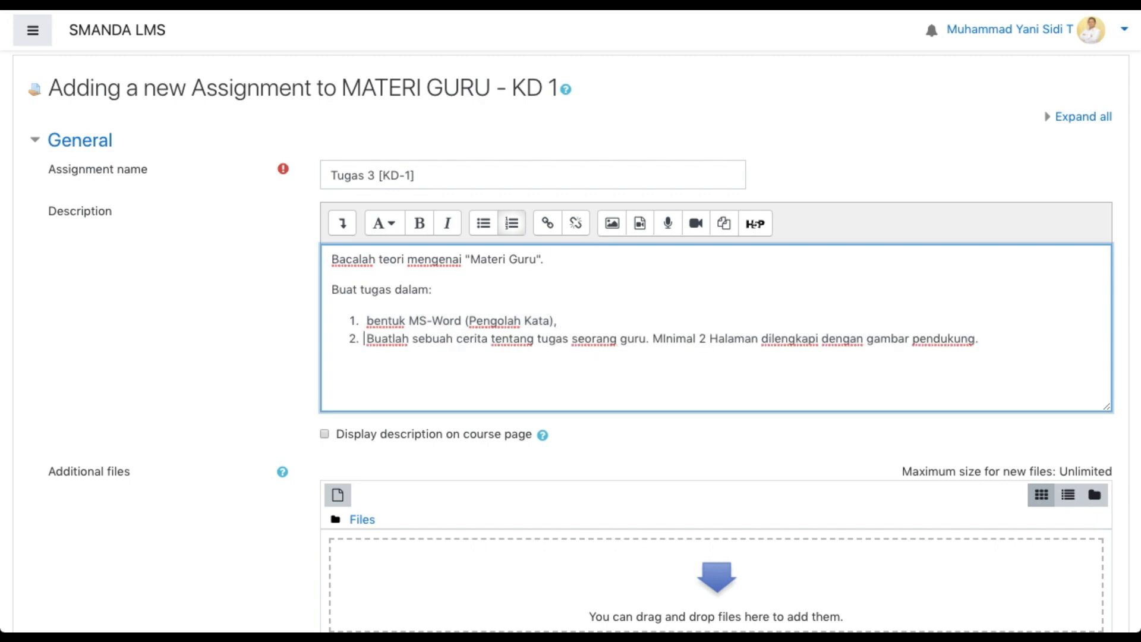
pyautogui.press('Delete')
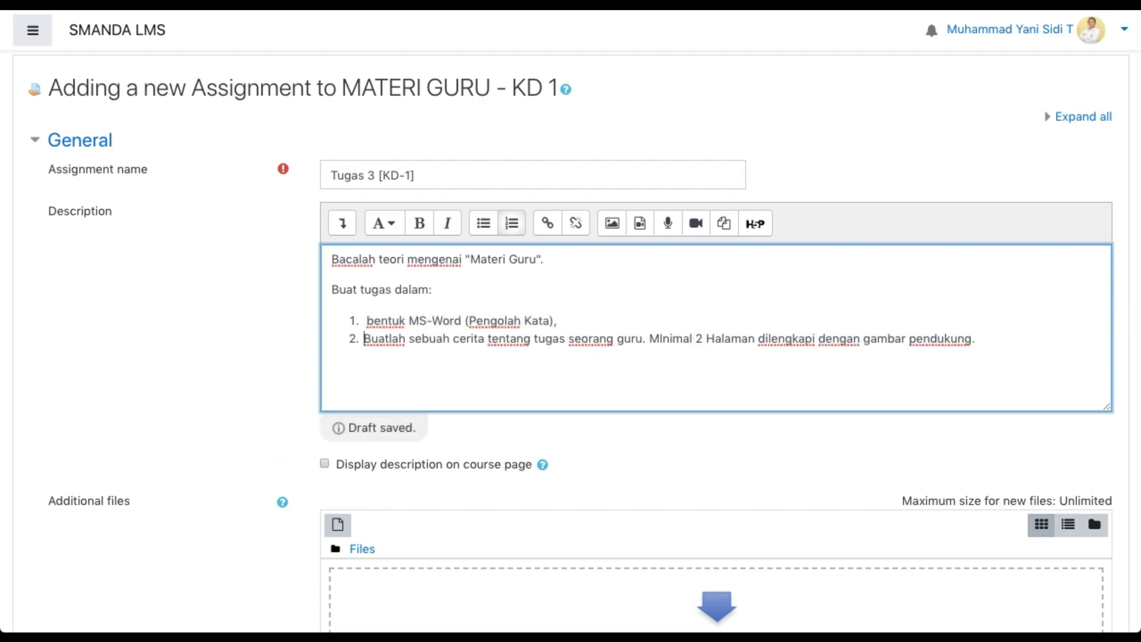
# Reword the start of the first list item to "Bentuk tugas MS-Word", with a capital B
pyautogui.press('Up')
pyautogui.hotkey('shift', 'Right')
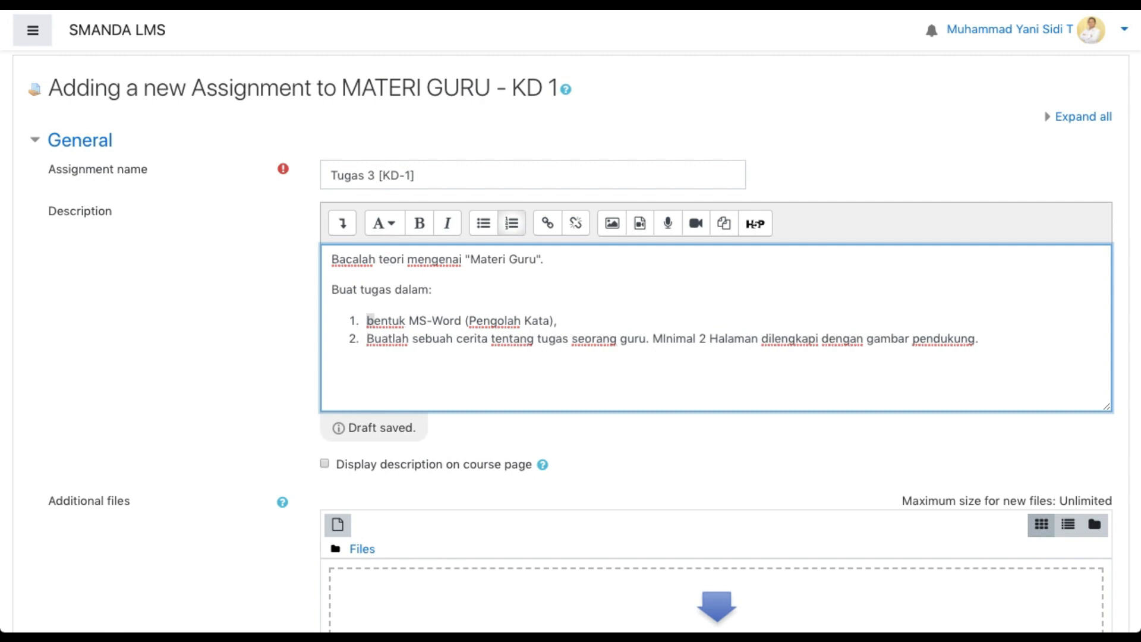
pyautogui.write('B')
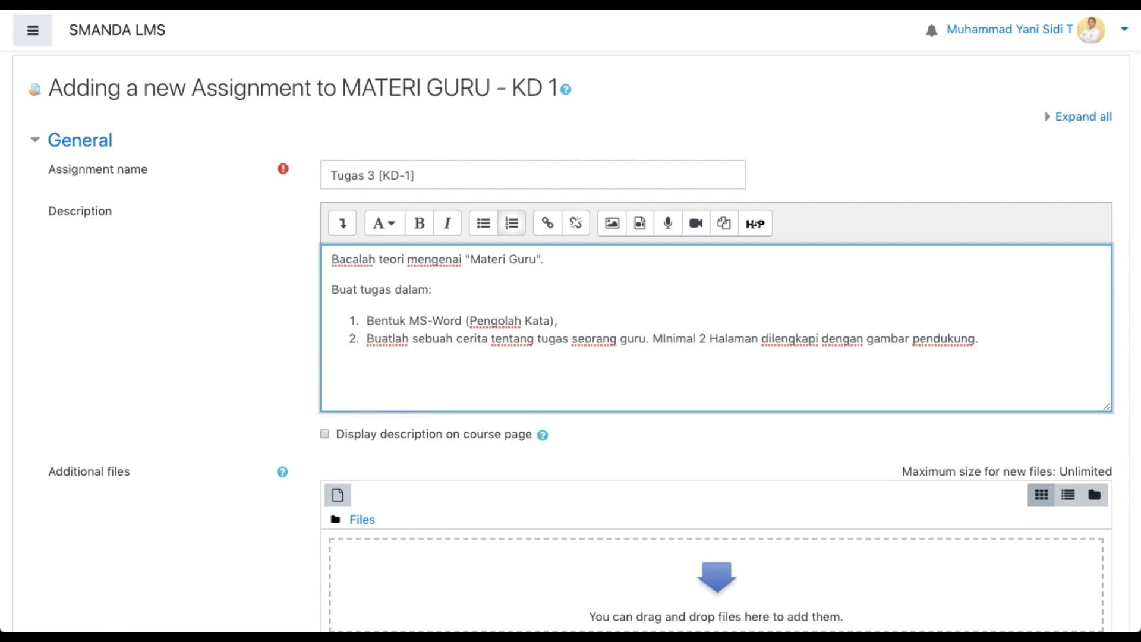
pyautogui.press('Right')
pyautogui.press('Right')
pyautogui.press('Right')
pyautogui.press('Right')
pyautogui.press('Right')
pyautogui.press('Right')
pyautogui.write('tugas')
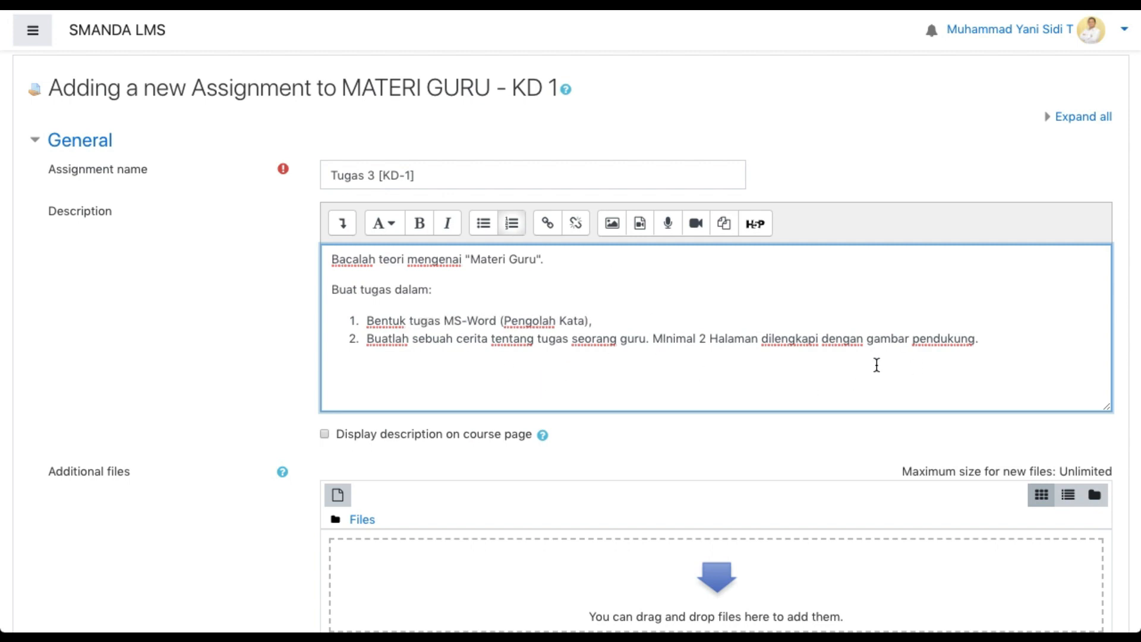
# Add the heading line "Ketentuan Penilaian:" below the numbered list as a normal paragraph
pyautogui.scroll(-1, 877, 365)
pyautogui.click(1011, 316)
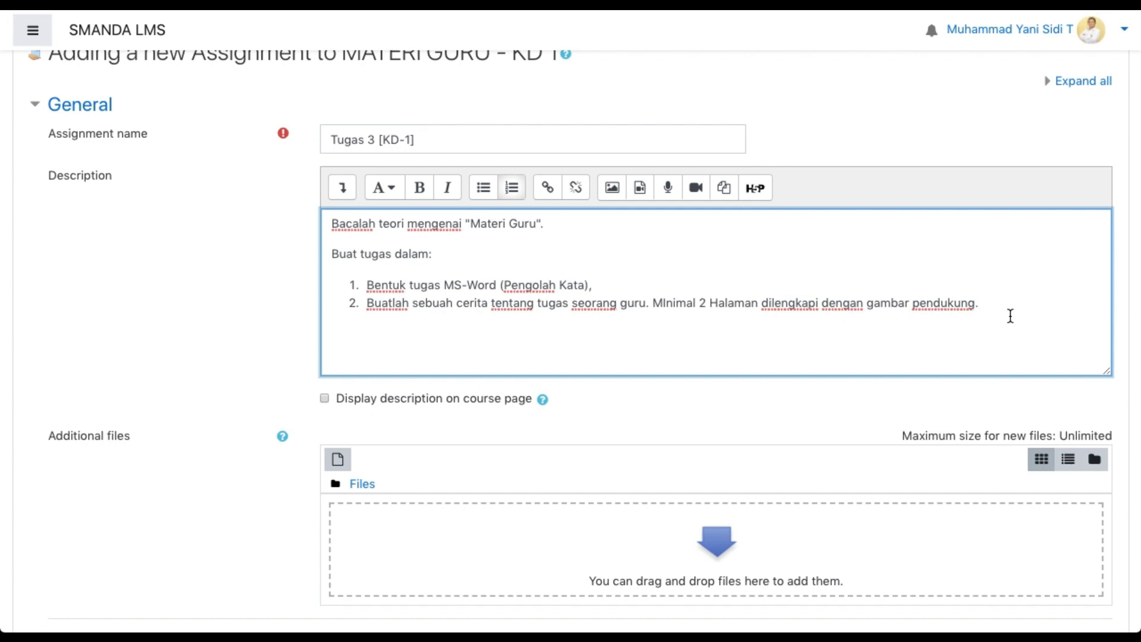
pyautogui.press('Return')
pyautogui.press('Return')
pyautogui.write('Ketentuan Pe')
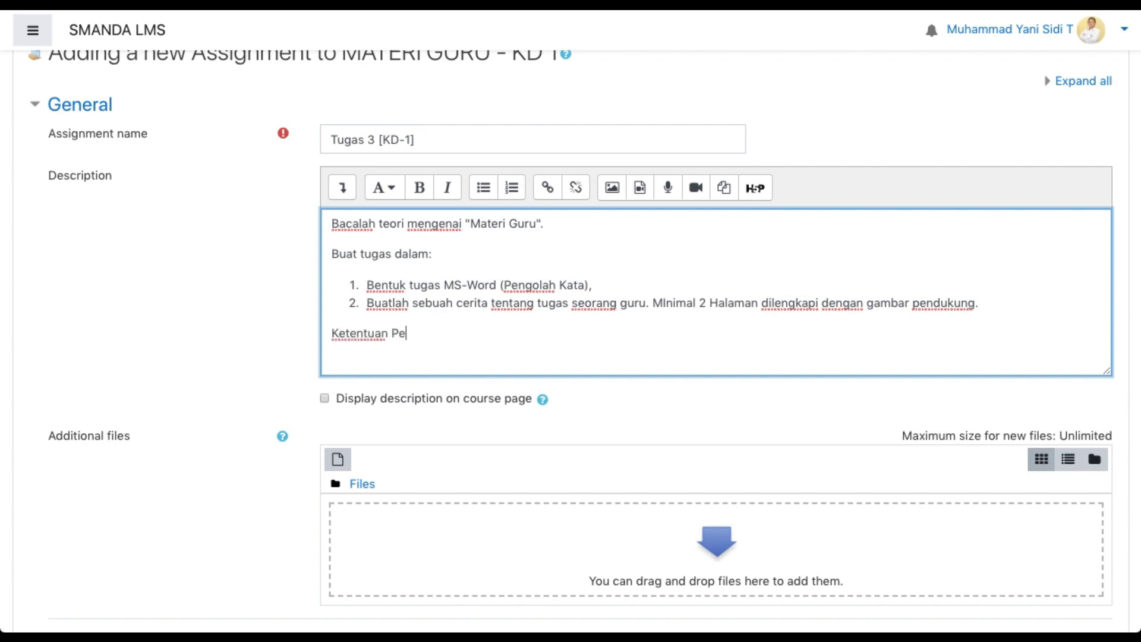
pyautogui.write('nilaian:')
pyautogui.press('Return')
pyautogui.write('Jika si')
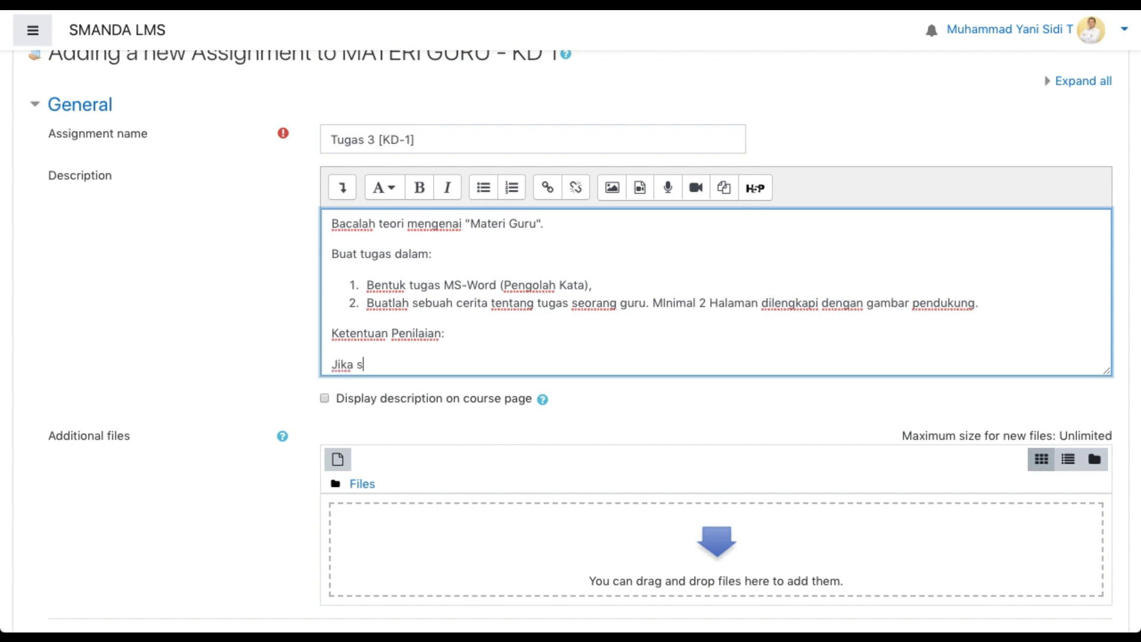
pyautogui.press('BackSpace')
pyautogui.press('BackSpace')
pyautogui.write('m')
pyautogui.press('BackSpace')
pyautogui.press('BackSpace')
pyautogui.press('BackSpace')
pyautogui.press('BackSpace')
pyautogui.press('BackSpace')
pyautogui.press('BackSpace')
# Write "Tugas mendapatkan nilai maksimal 100 jika dikirim sebelum tanggal 19 April 2020" under the "Ketentuan Penilaian:" heading
pyautogui.write('Tugas mendapatkan ni')
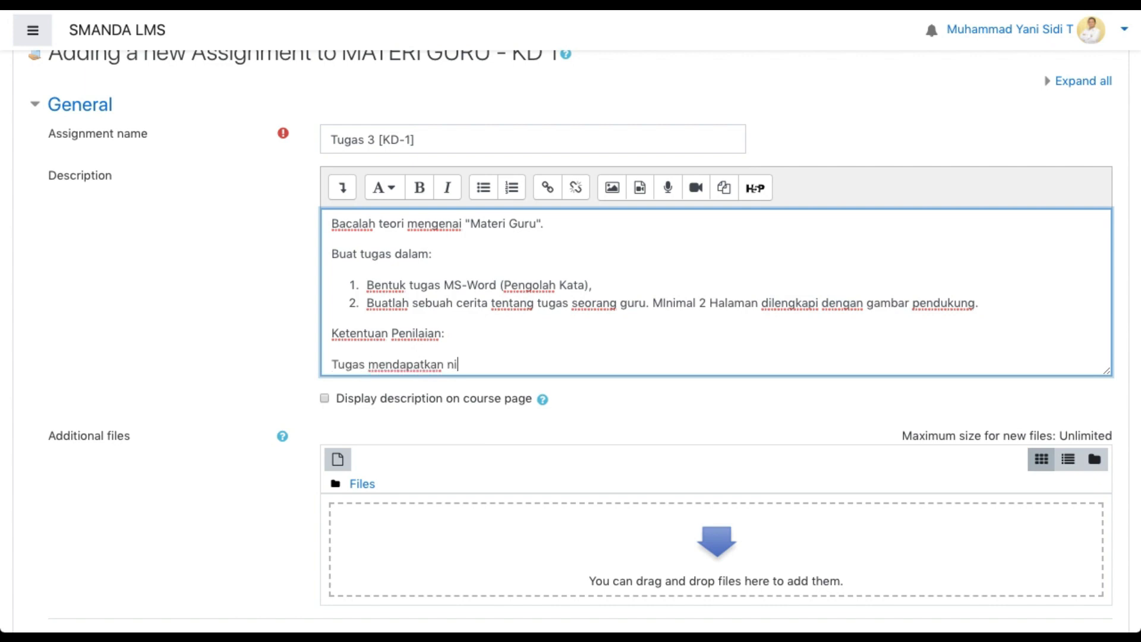
pyautogui.write('lai maksimal 100 jika di')
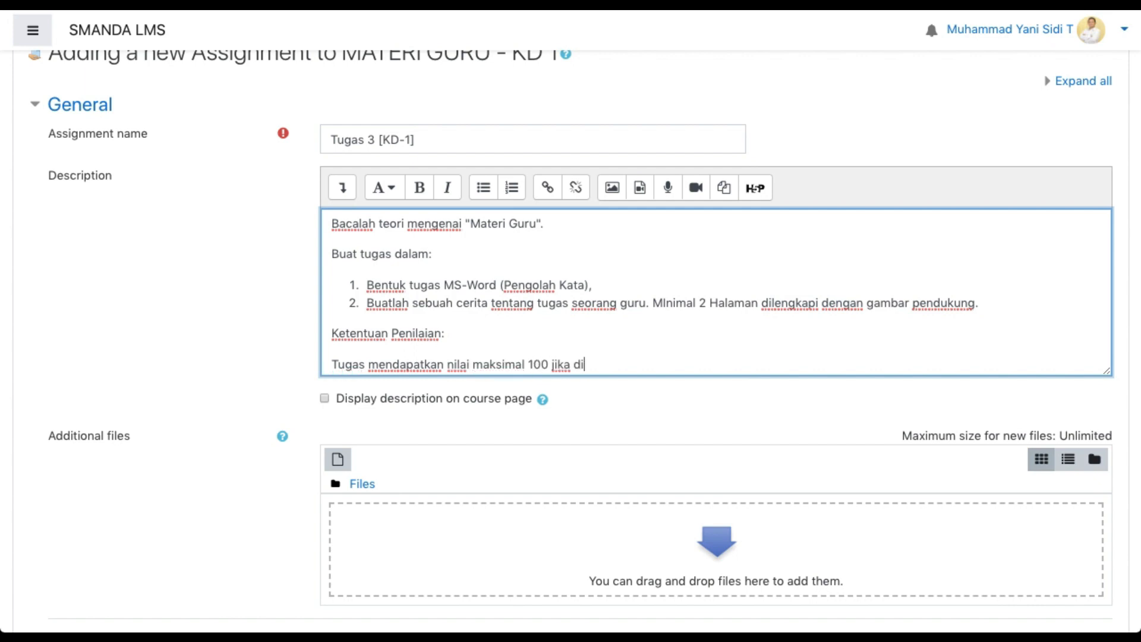
pyautogui.write('kirim sebelum tanggal')
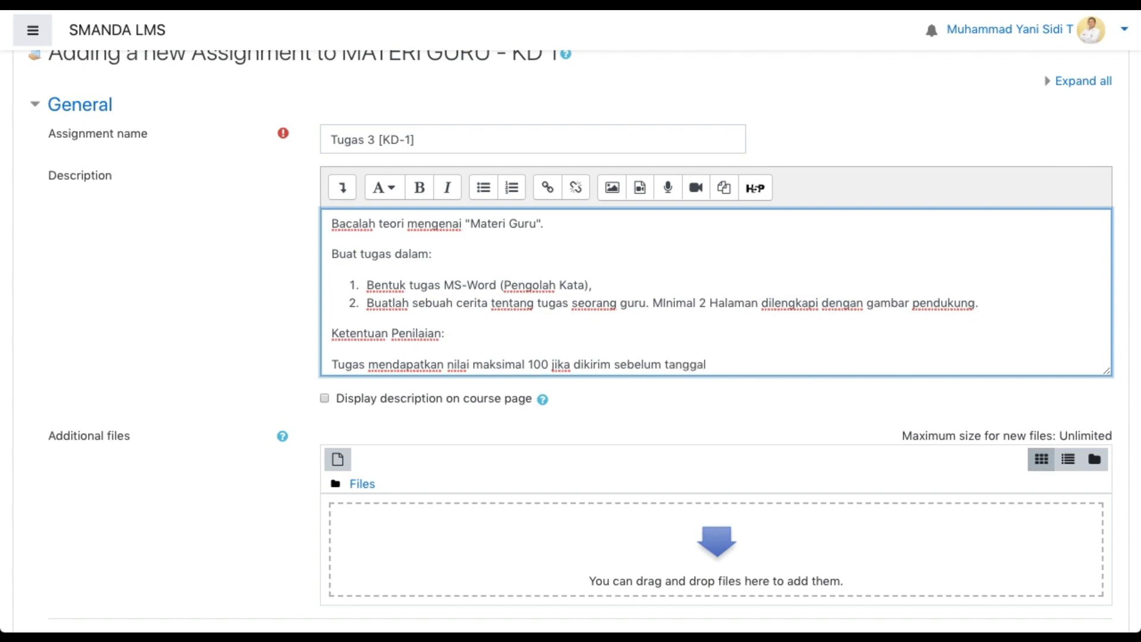
pyautogui.write(' 19 April 2020')
pyautogui.press('Return')
pyautogui.press('BackSpace')
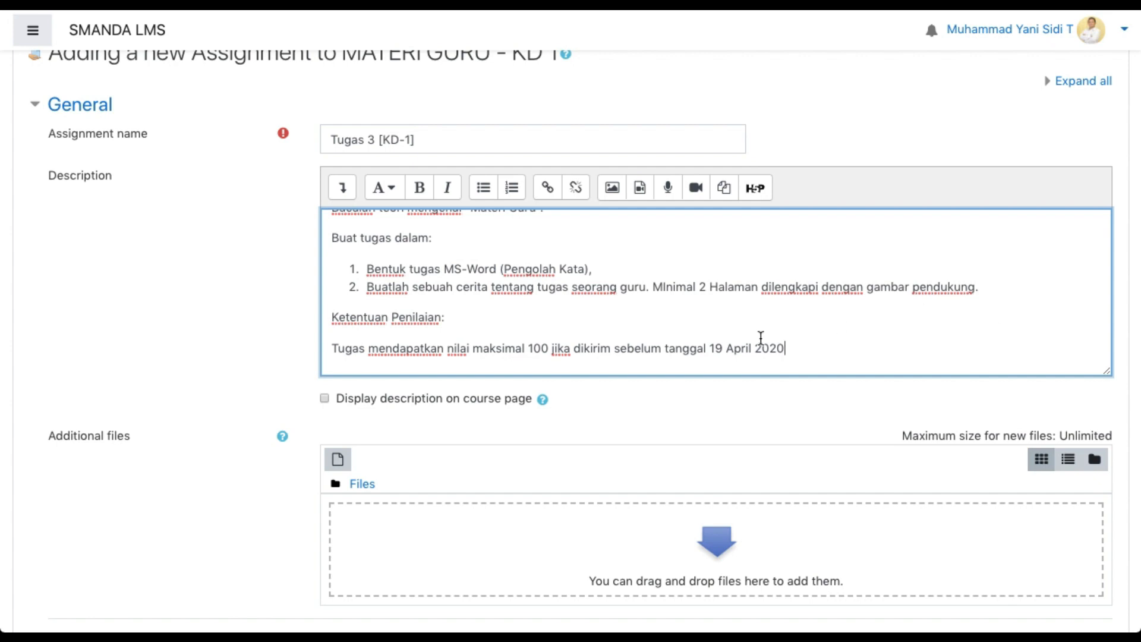
# Format the maximum-score-100 sentence as a numbered list item and end it with a period
pyautogui.tripleClick(331, 349)
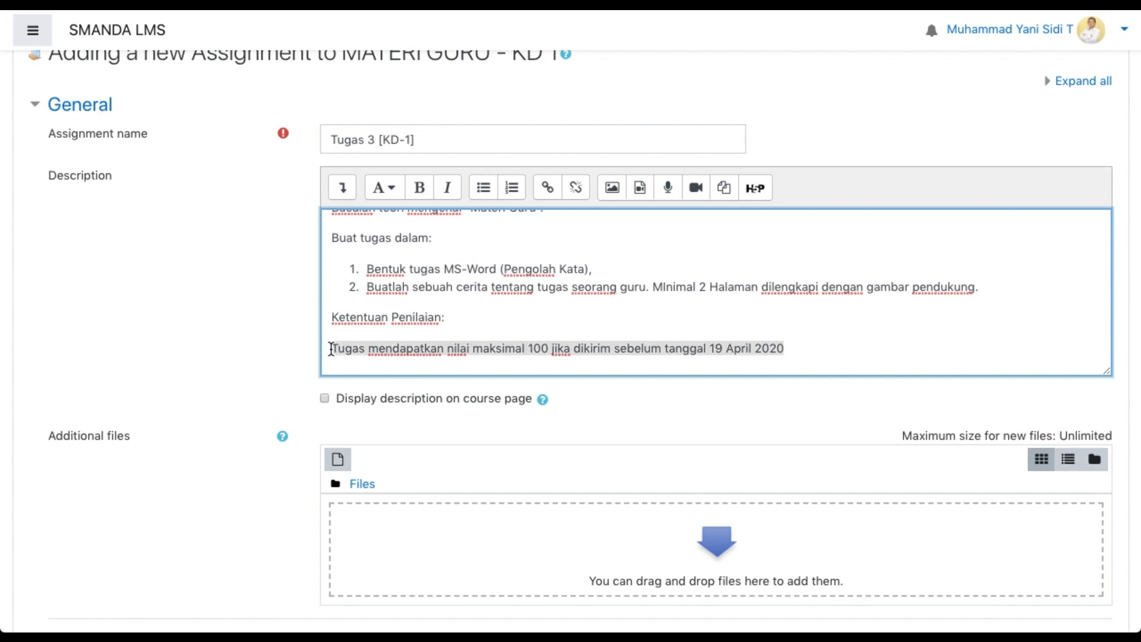
pyautogui.click(512, 188)
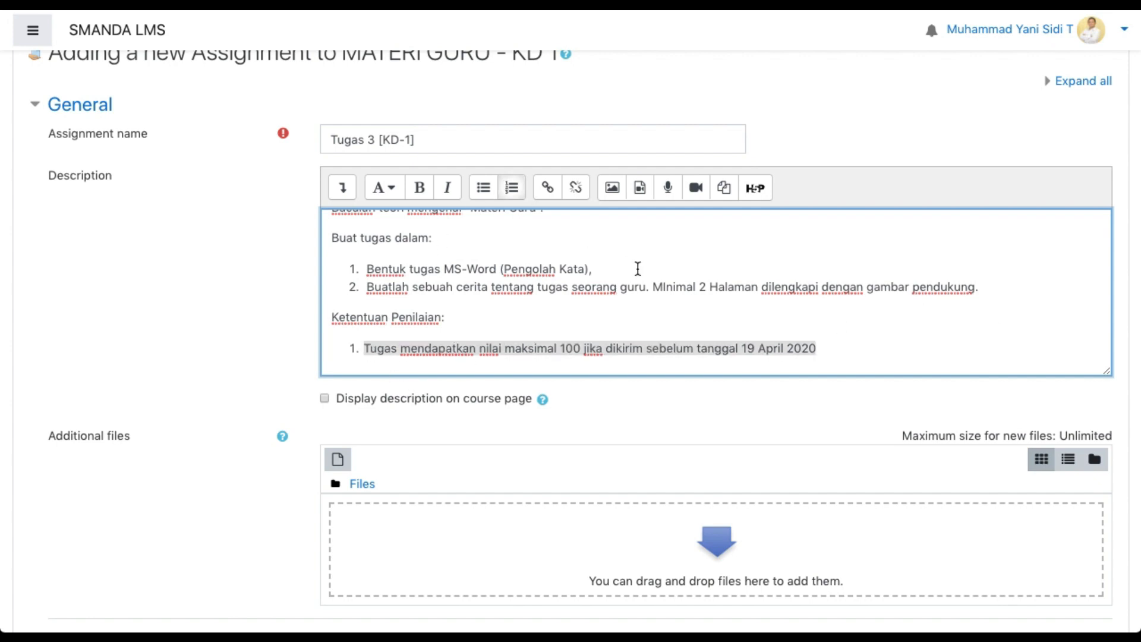
pyautogui.click(828, 353)
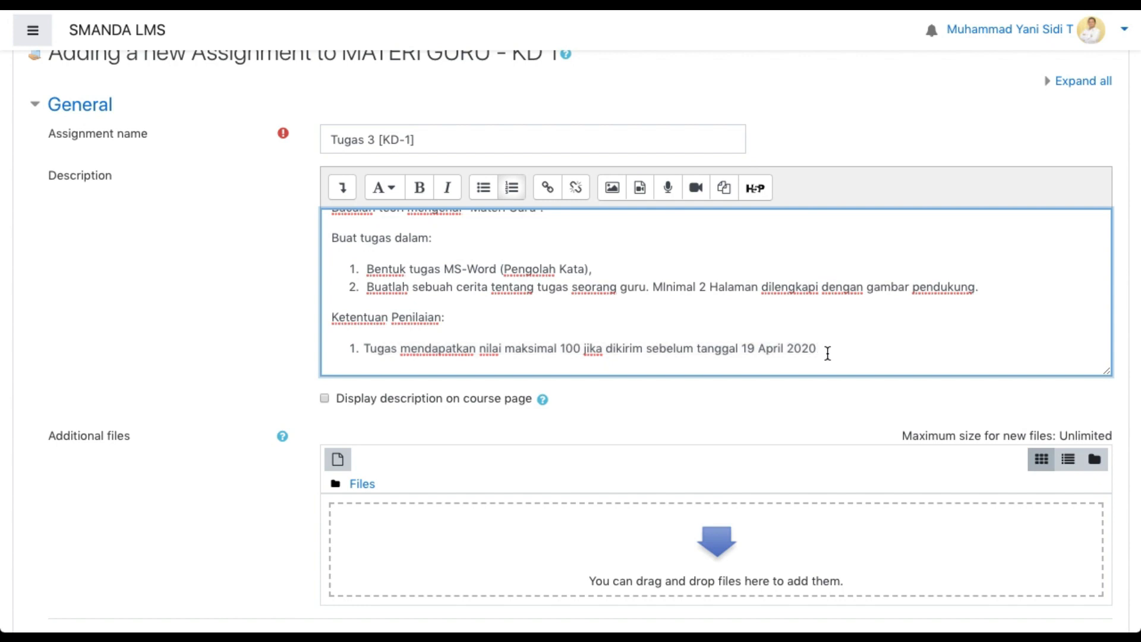
pyautogui.write('.')
# Start a second grading rule with "NIlai maksimal 85, jika tugas dikirimkan lebih dari"
pyautogui.press('Return')
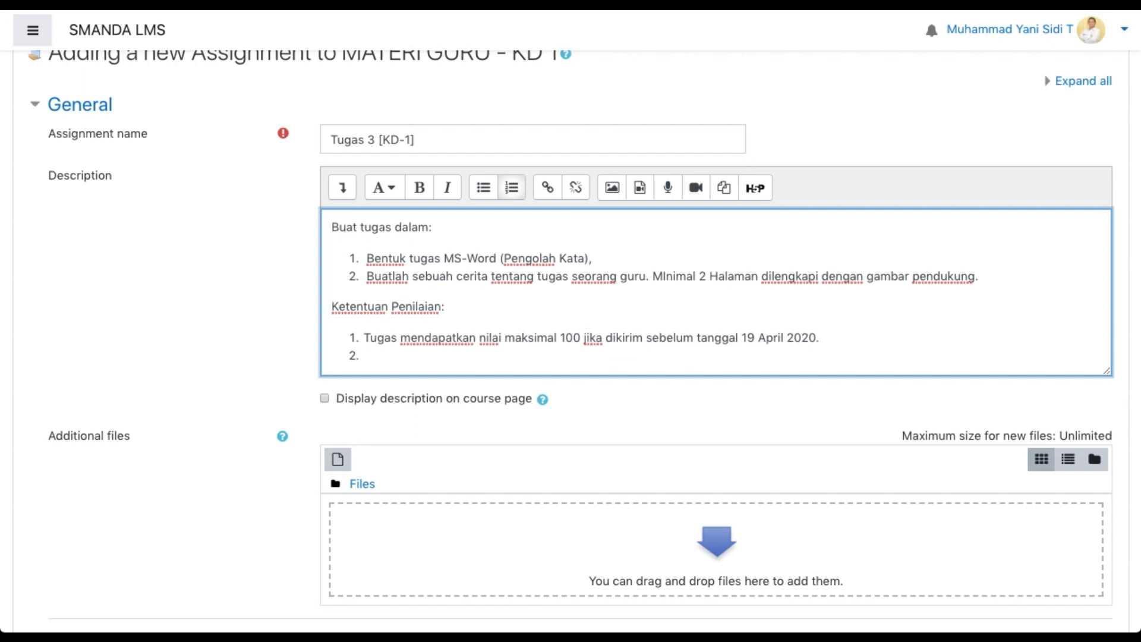
pyautogui.write('NIla ')
pyautogui.write(' maksimal ')
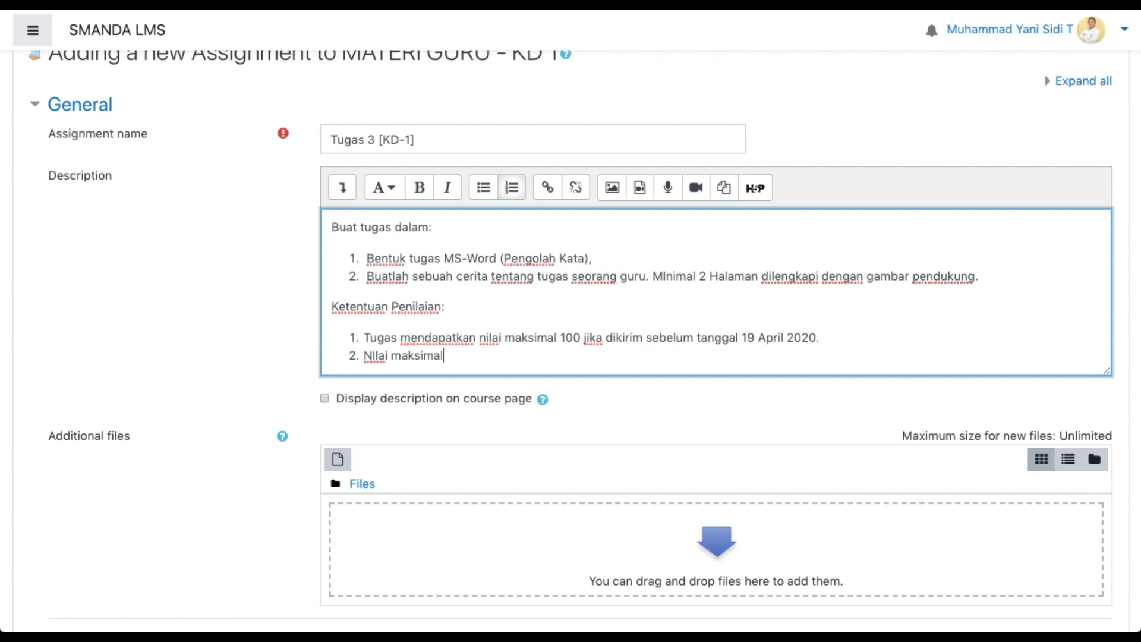
pyautogui.write('85, jika tugas di')
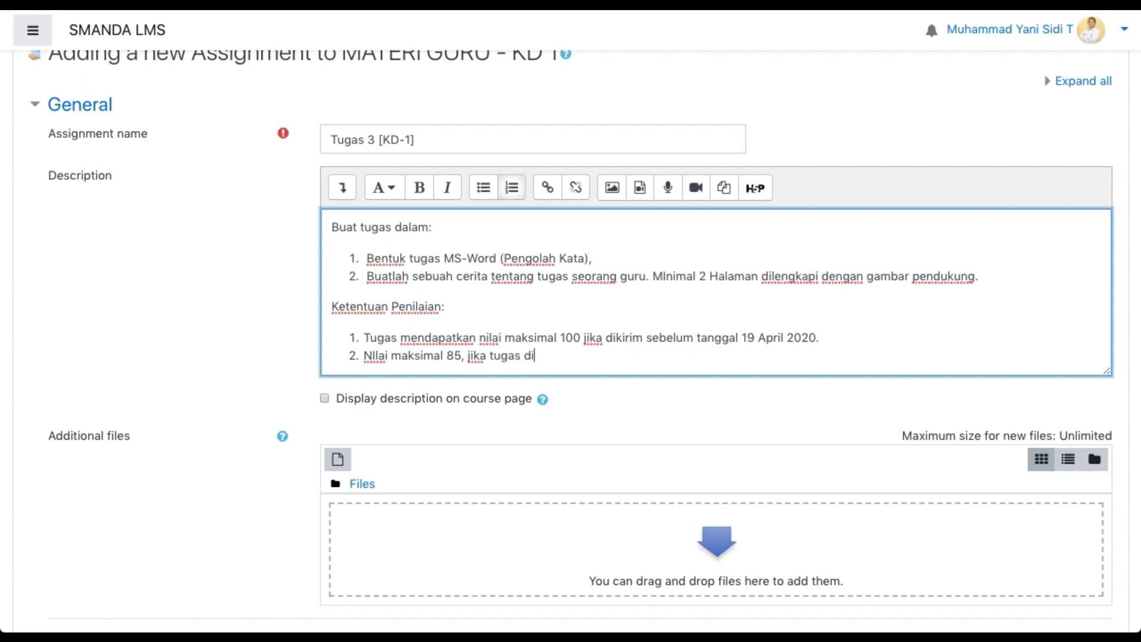
pyautogui.write('kirimkan lebih')
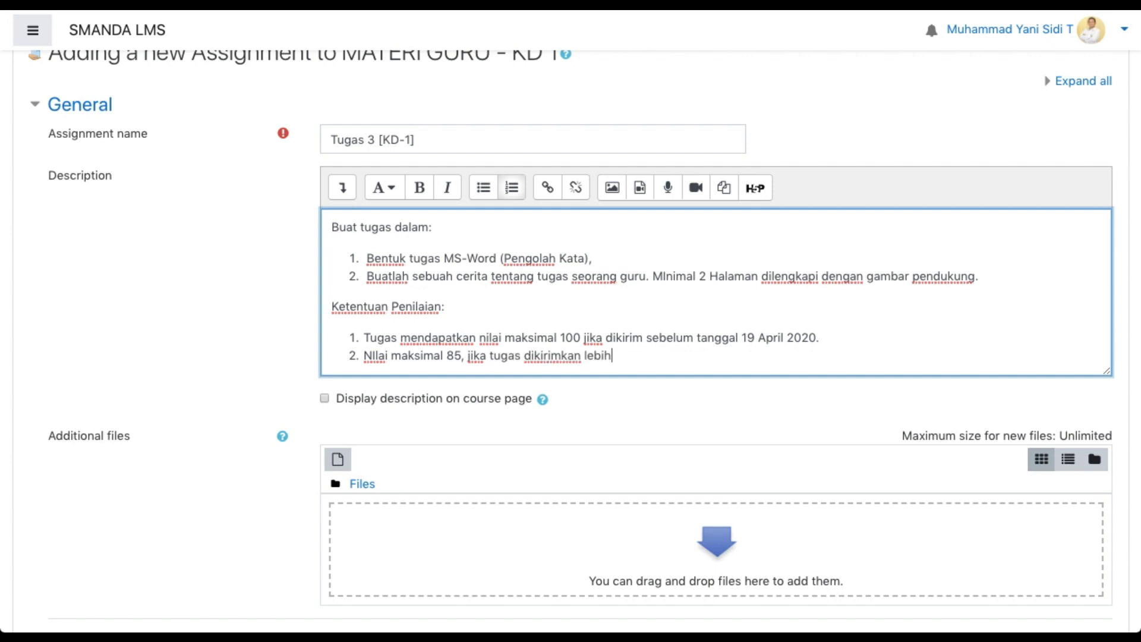
pyautogui.write(' dari tanggal 19')
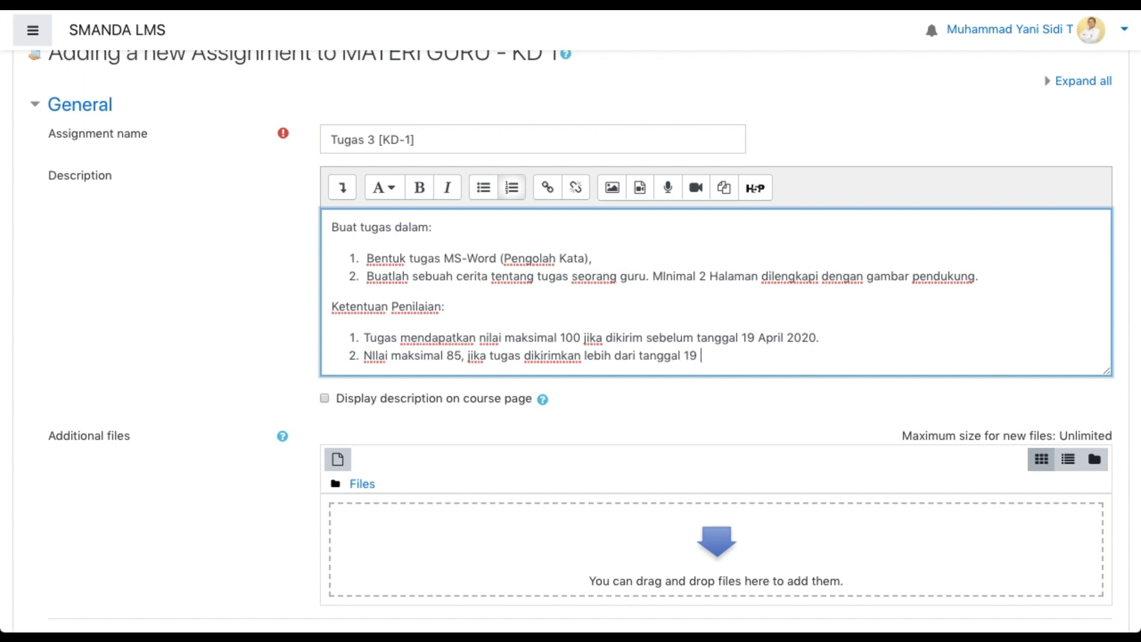
pyautogui.write(' April 2020 Puku')
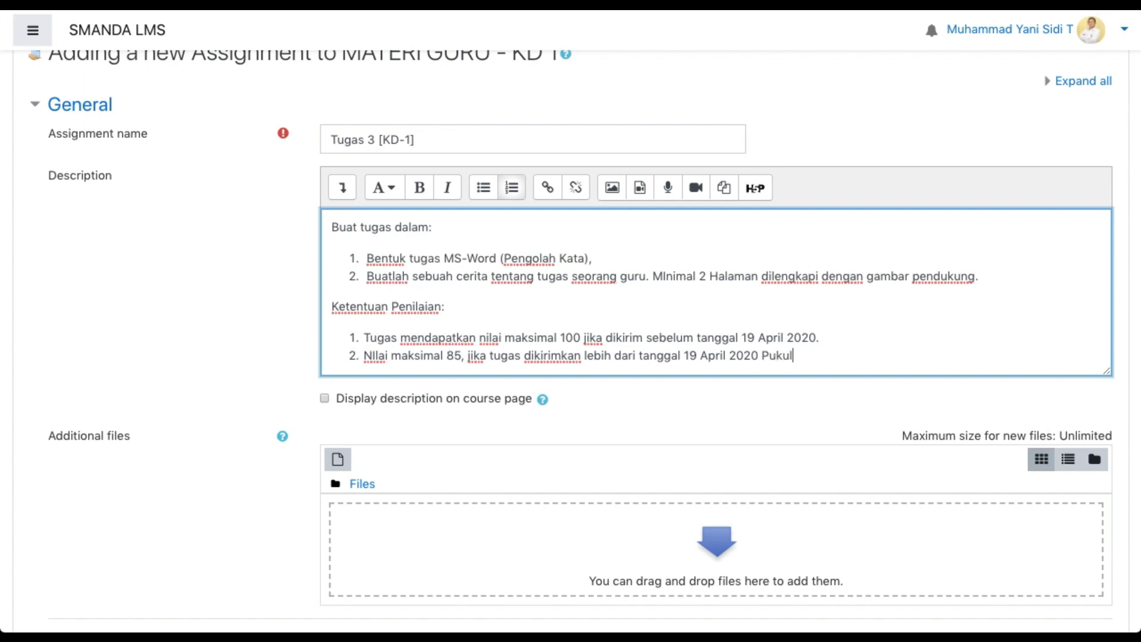
pyautogui.write('l 07.00 WIB')
# Add a third grading rule reading "Siswa yang tidak mengumpulkan tugas, tidak mendapatkan nilai."
pyautogui.press('Return')
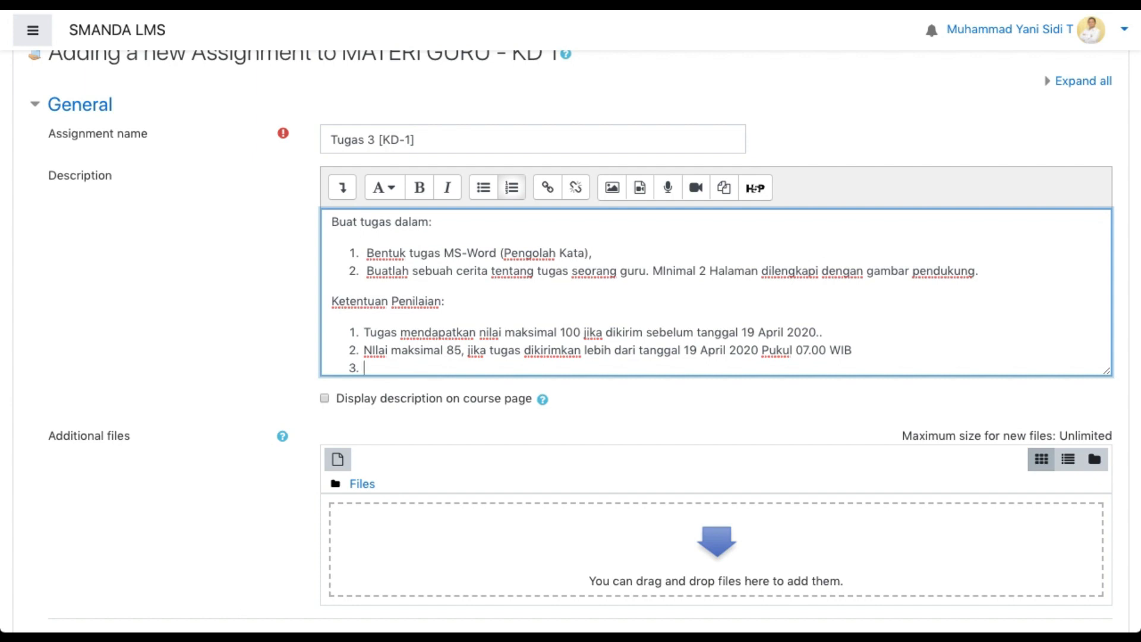
pyautogui.write('Siswa yang tidak mengu')
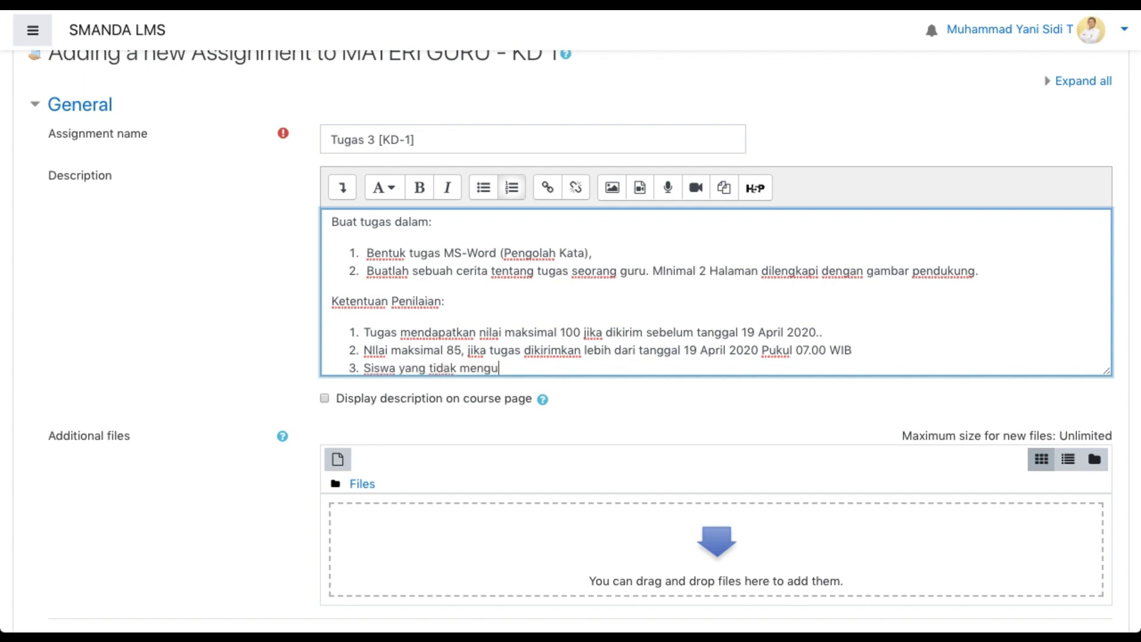
pyautogui.write('mpulkan tugas, ')
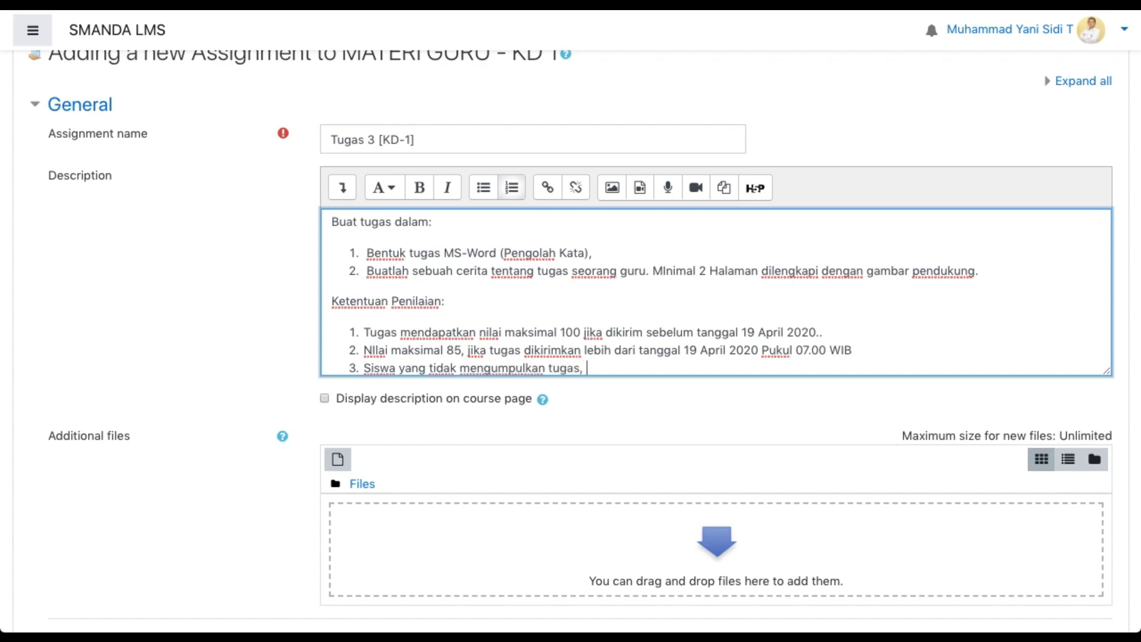
pyautogui.write('tidak mendapatkan nilai.')
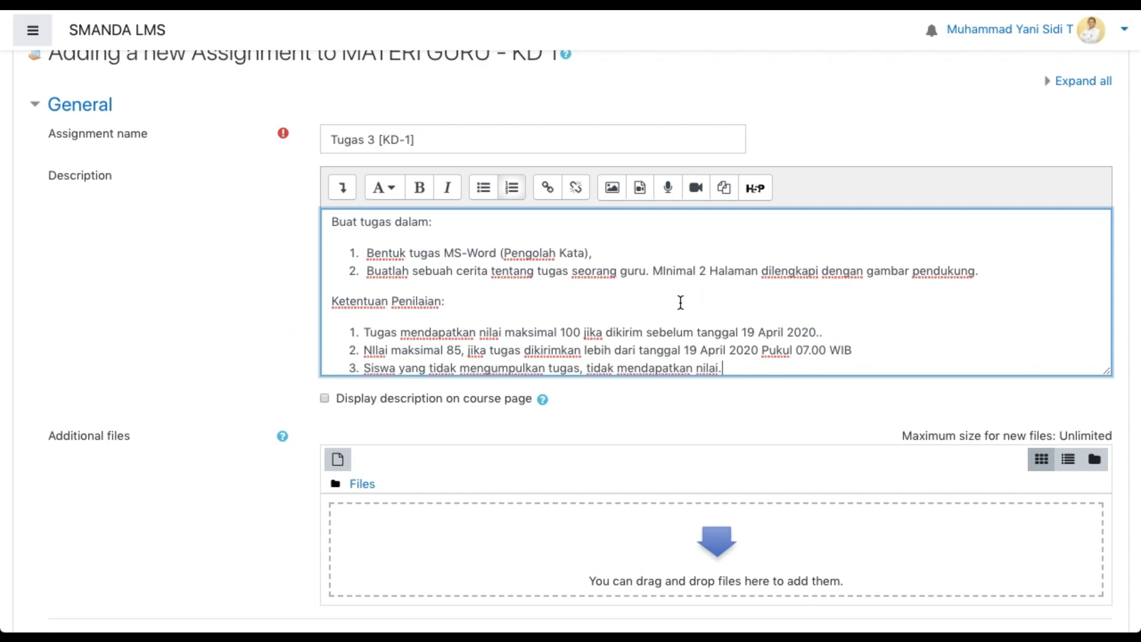
# Enable displaying the description on the course page
pyautogui.scroll(-1, 680, 300)
pyautogui.scroll(-1, 680, 300)
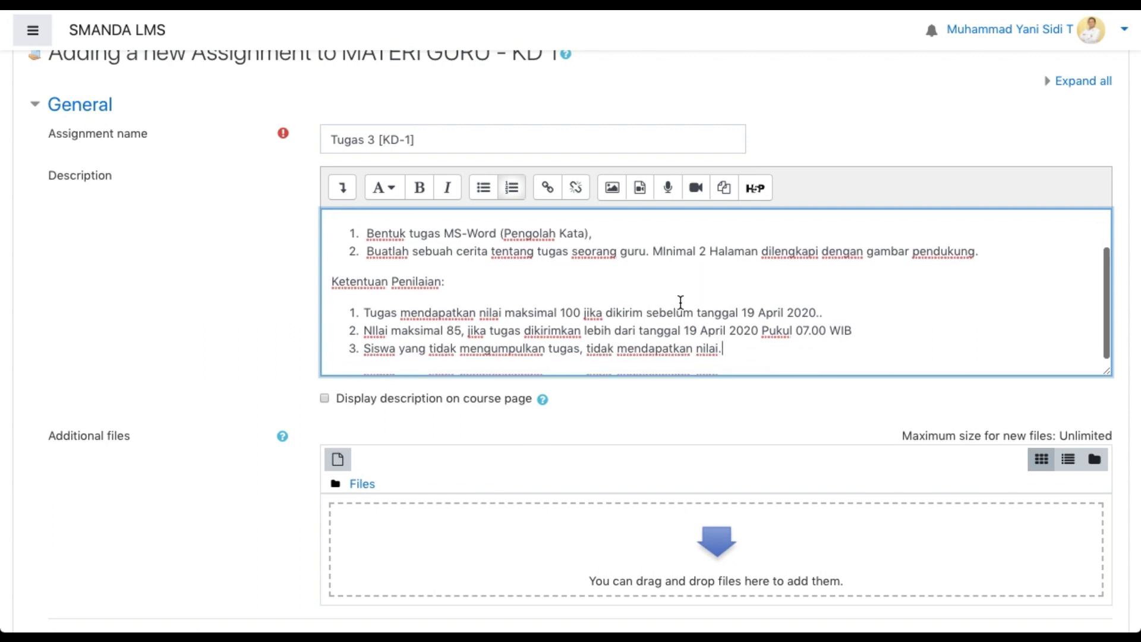
pyautogui.click(325, 398)
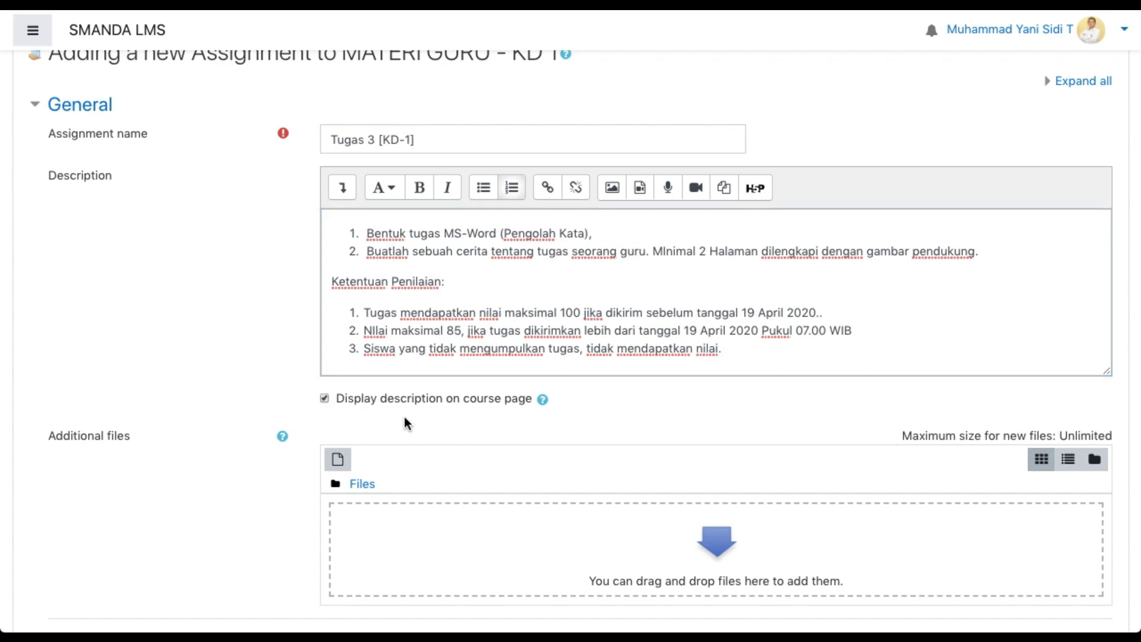
# Compare the assignment's availability and submission settings with the deadline rules written in the description
pyautogui.scroll(-3, 424, 416)
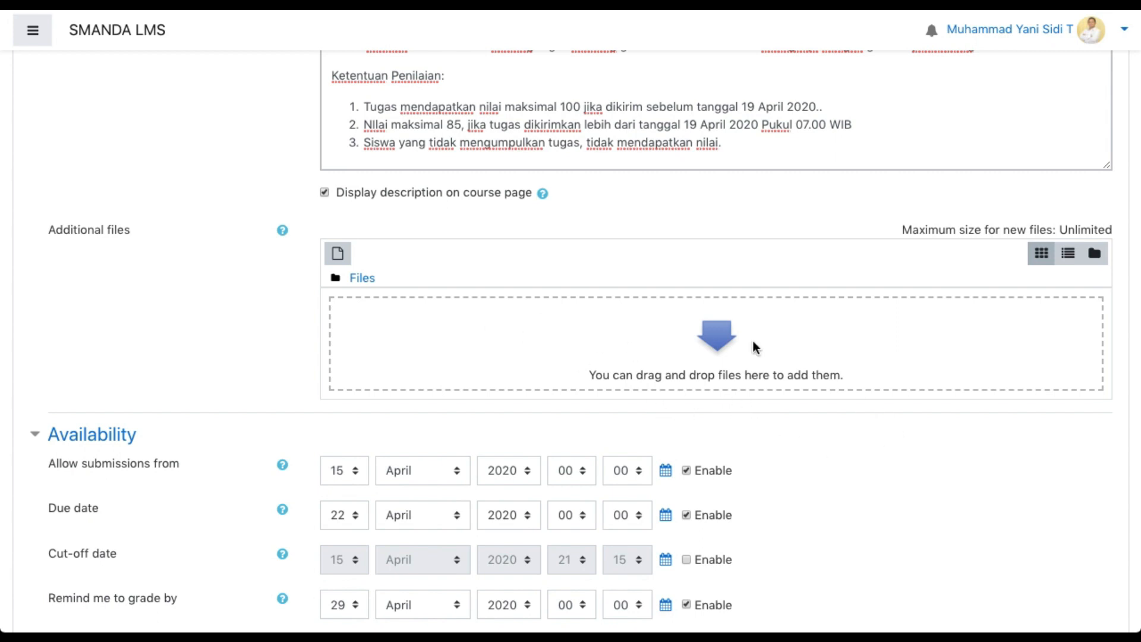
pyautogui.scroll(-3, 616, 334)
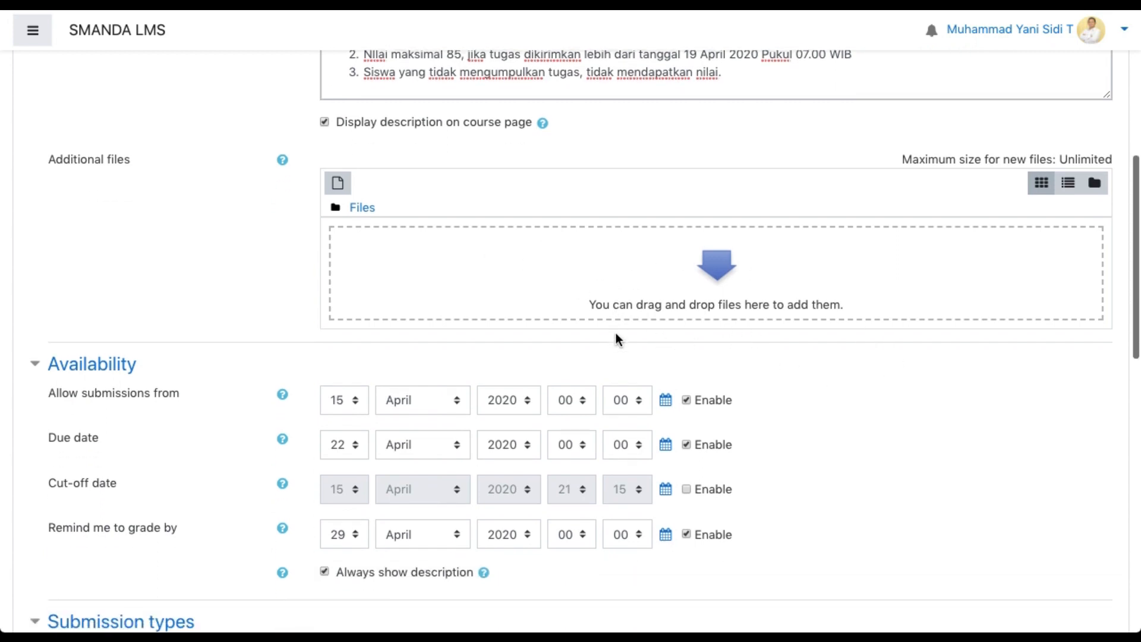
pyautogui.scroll(-1, 615, 332)
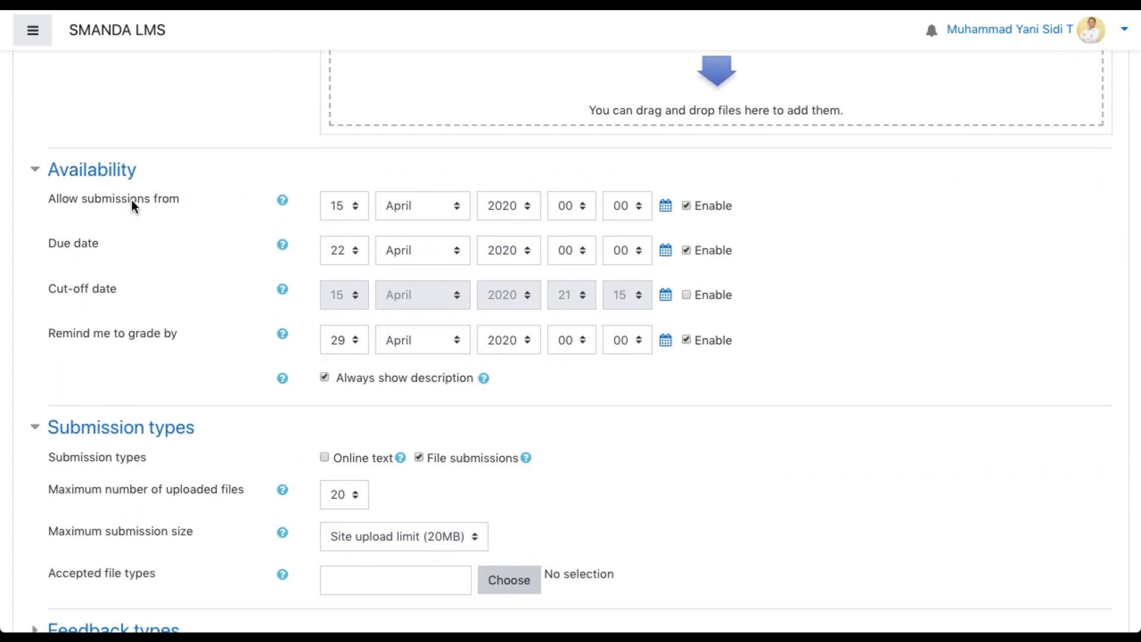
pyautogui.scroll(5, 328, 213)
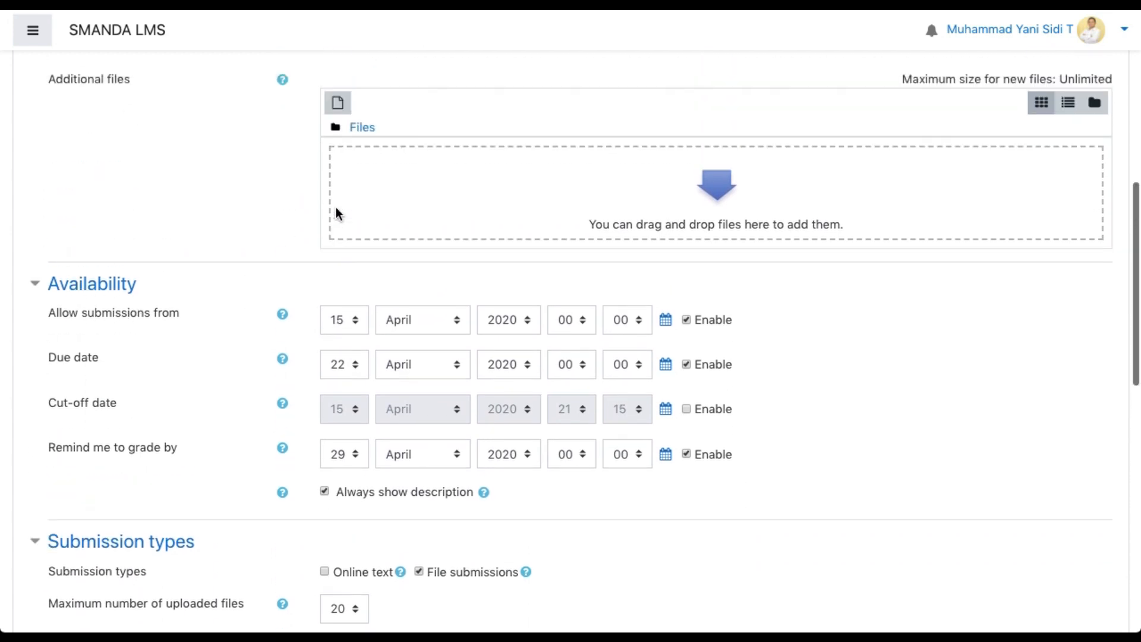
pyautogui.scroll(2, 427, 230)
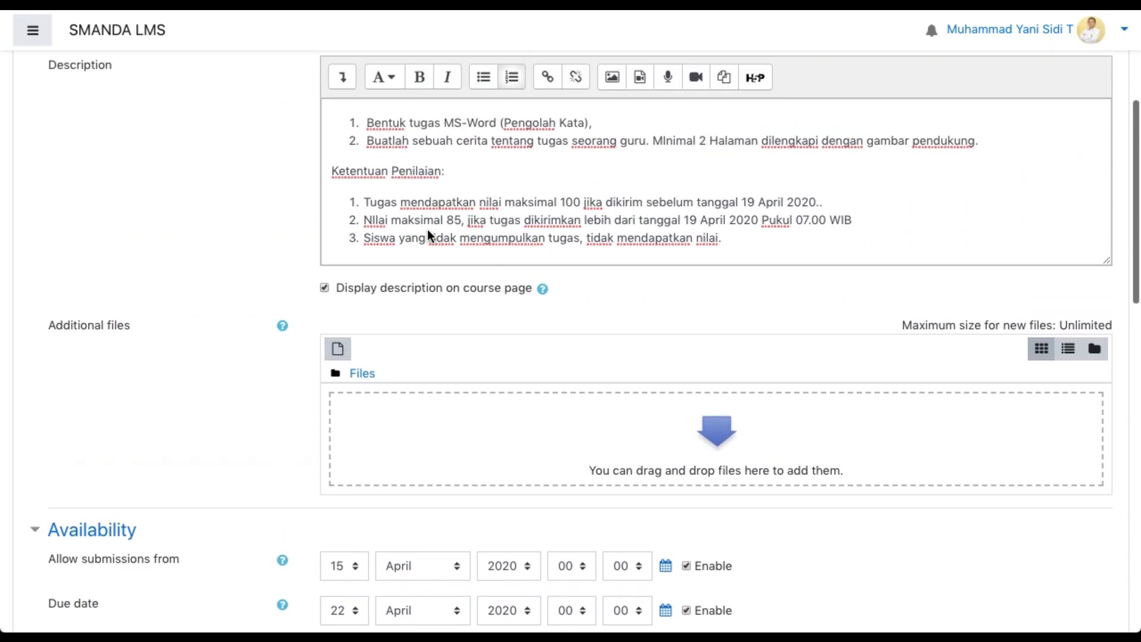
pyautogui.scroll(-1, 426, 229)
pyautogui.scroll(-6, 286, 336)
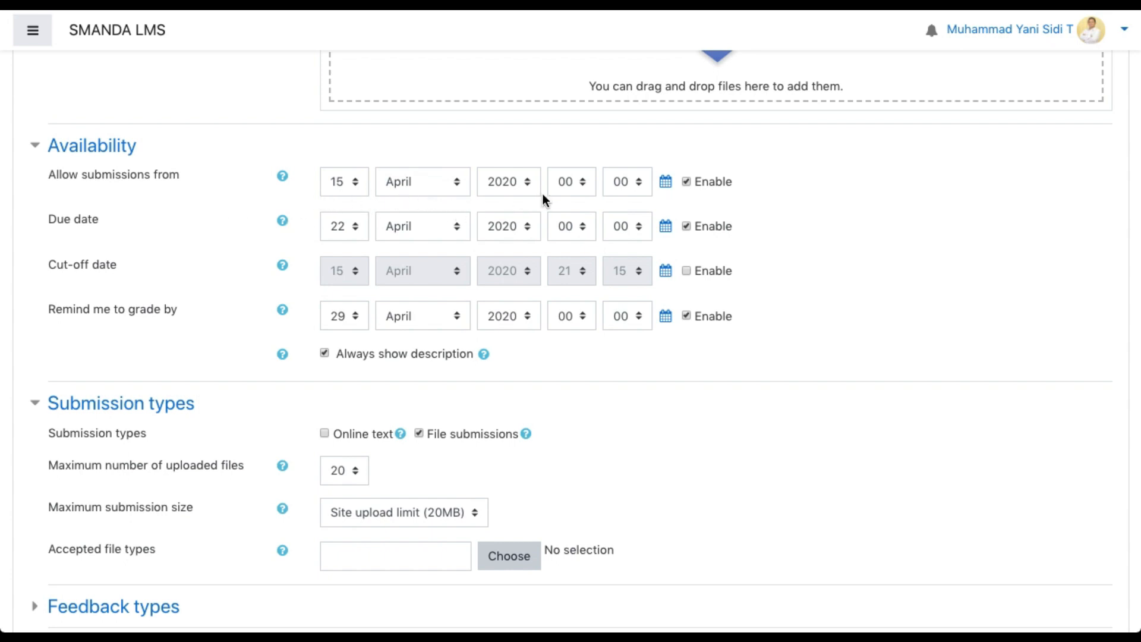
# Set submissions to open at 18:00 and the due date to the 19th at 07:00
pyautogui.click(585, 182)
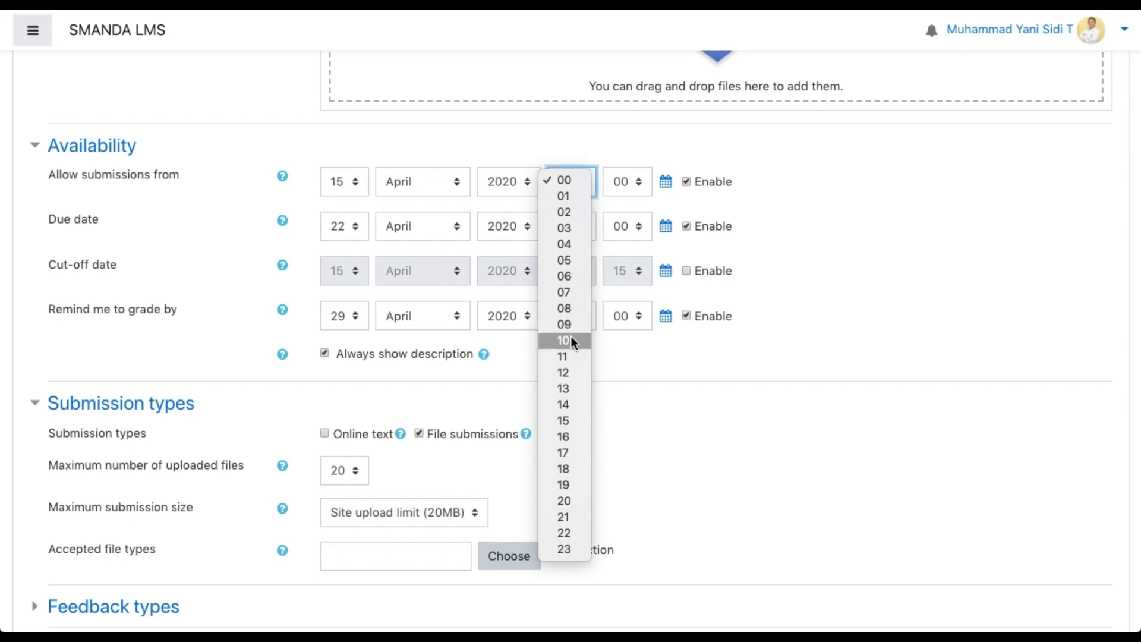
pyautogui.click(564, 473)
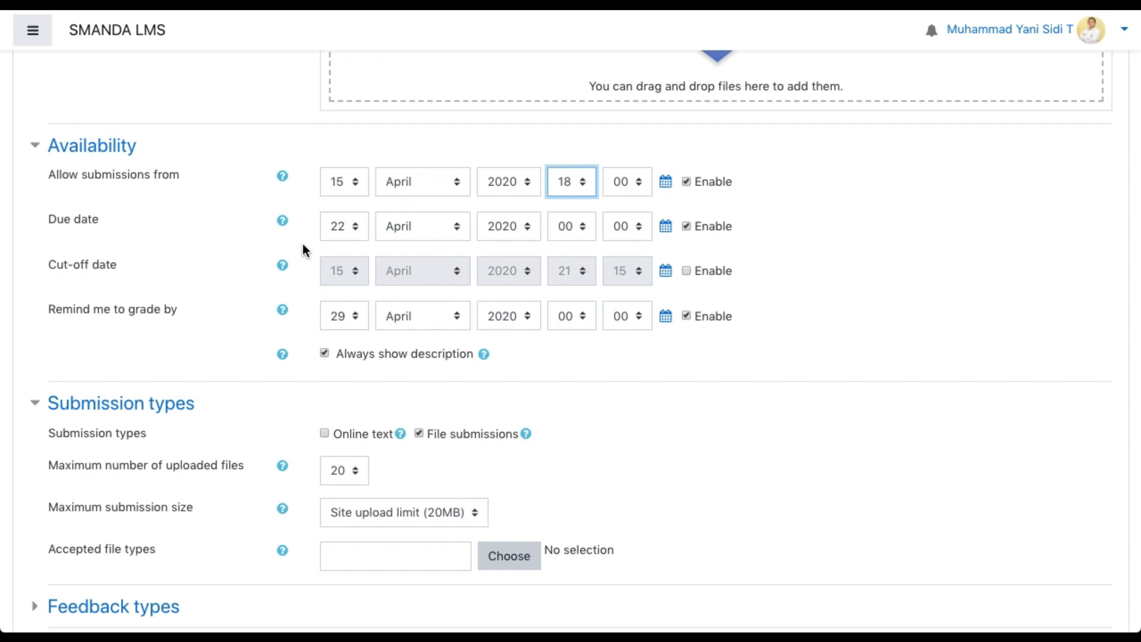
pyautogui.click(352, 231)
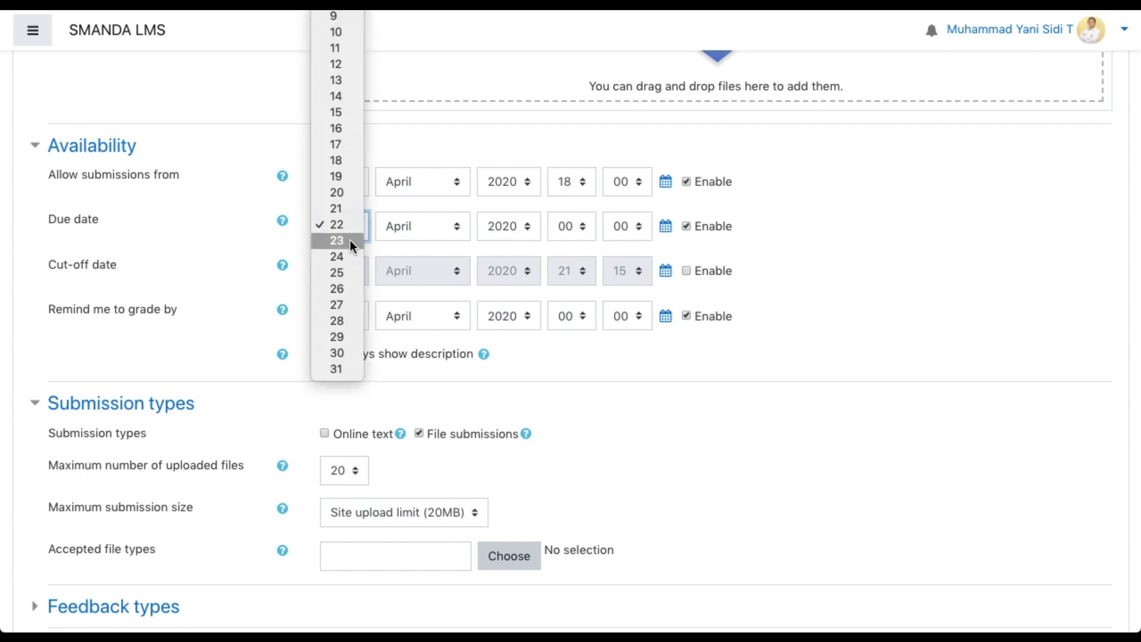
pyautogui.click(344, 161)
pyautogui.scroll(5, 660, 234)
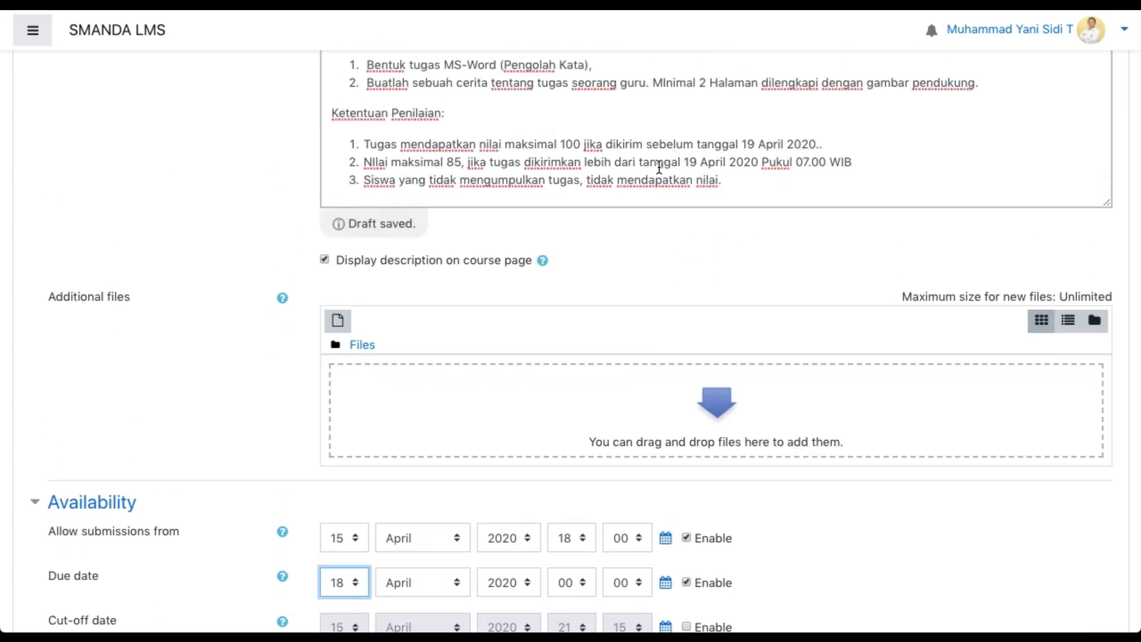
pyautogui.scroll(-5, 780, 171)
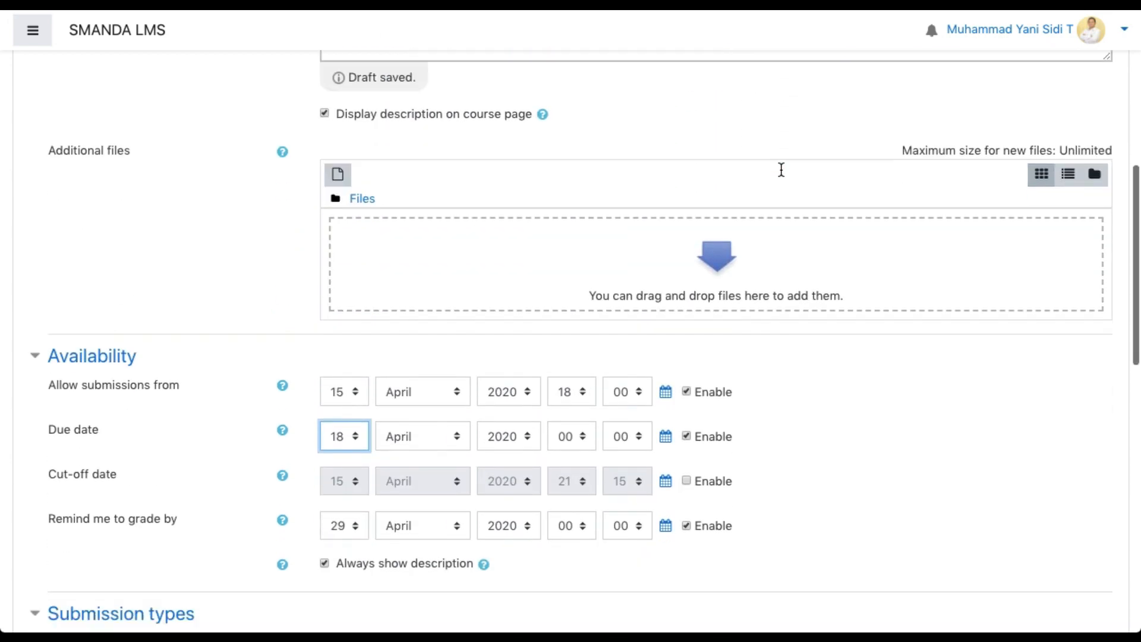
pyautogui.click(344, 244)
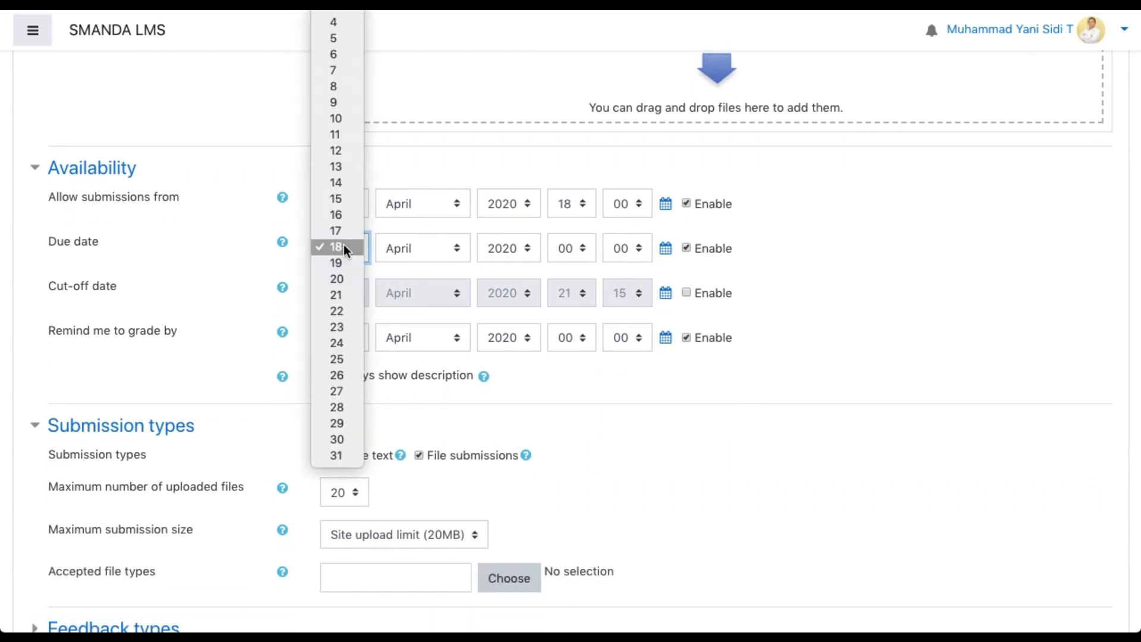
pyautogui.click(341, 264)
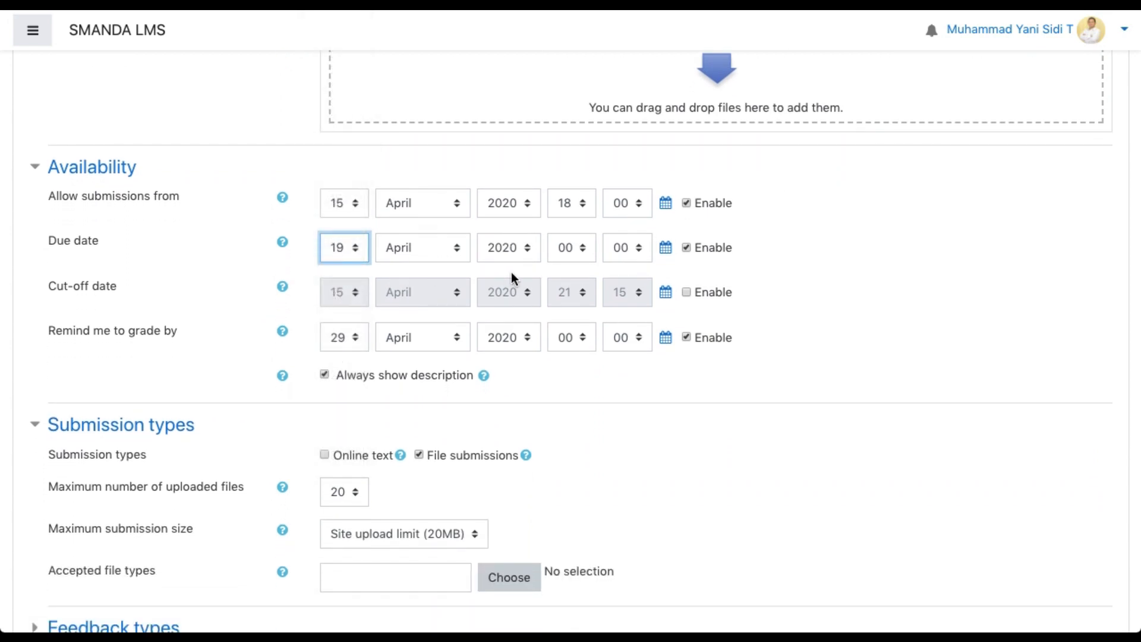
pyautogui.click(580, 250)
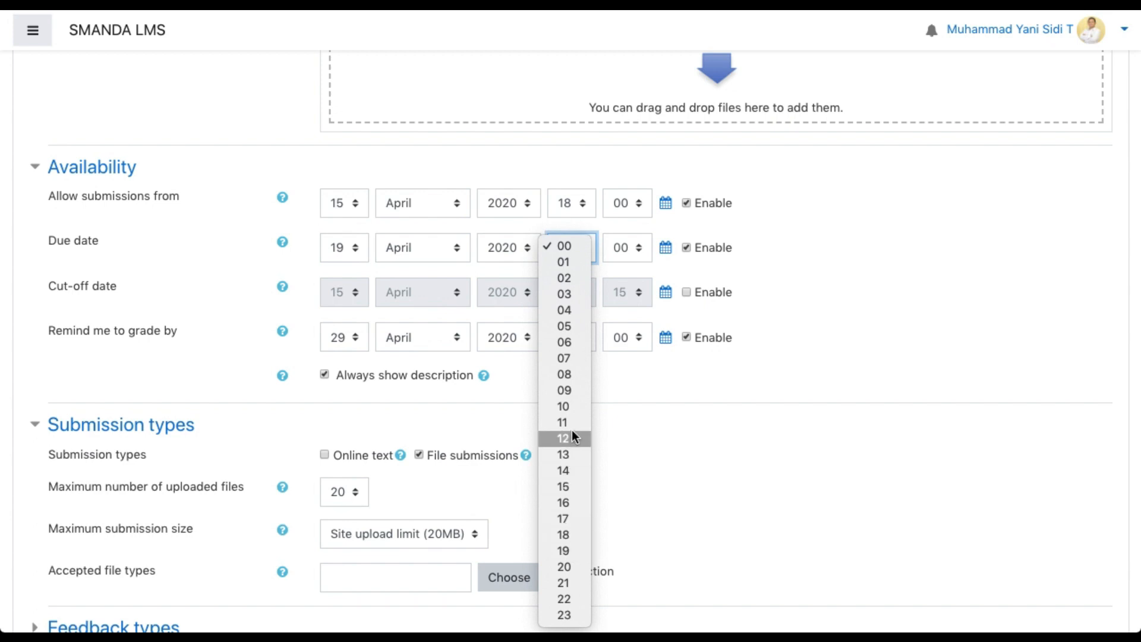
pyautogui.click(575, 359)
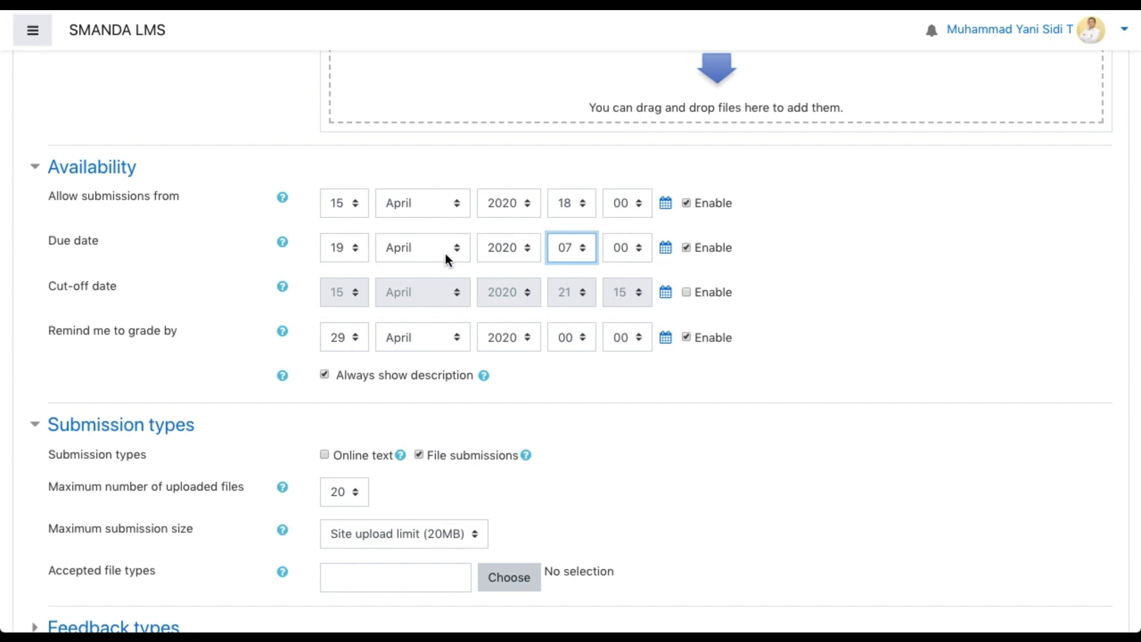
# Enable the cut-off date and set it to the 19th at 17:00
pyautogui.click(688, 291)
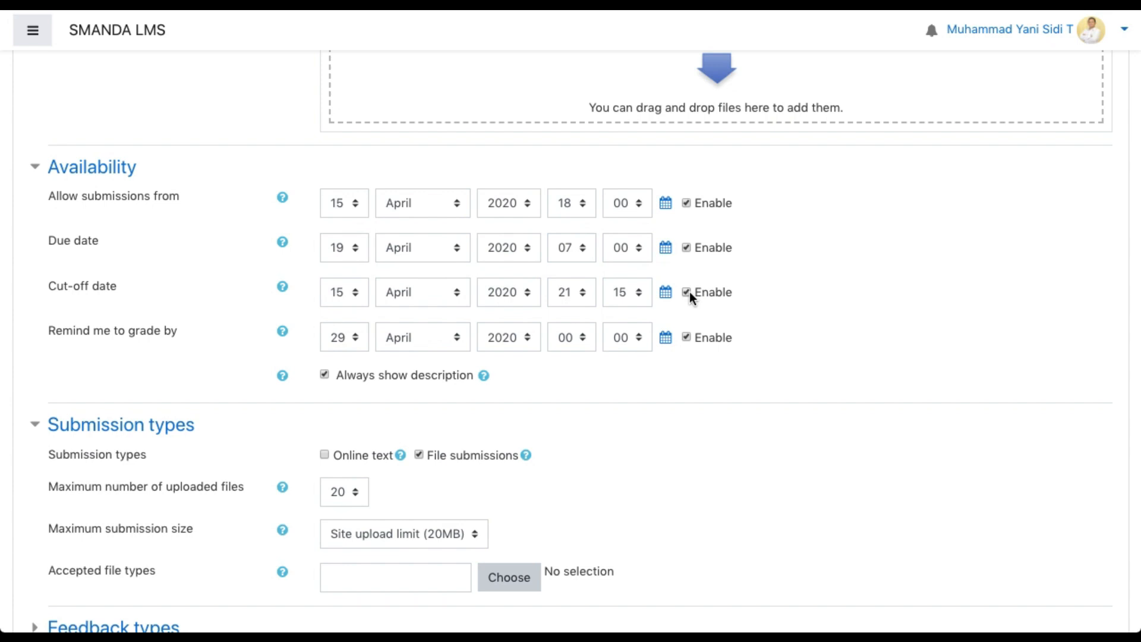
pyautogui.click(343, 292)
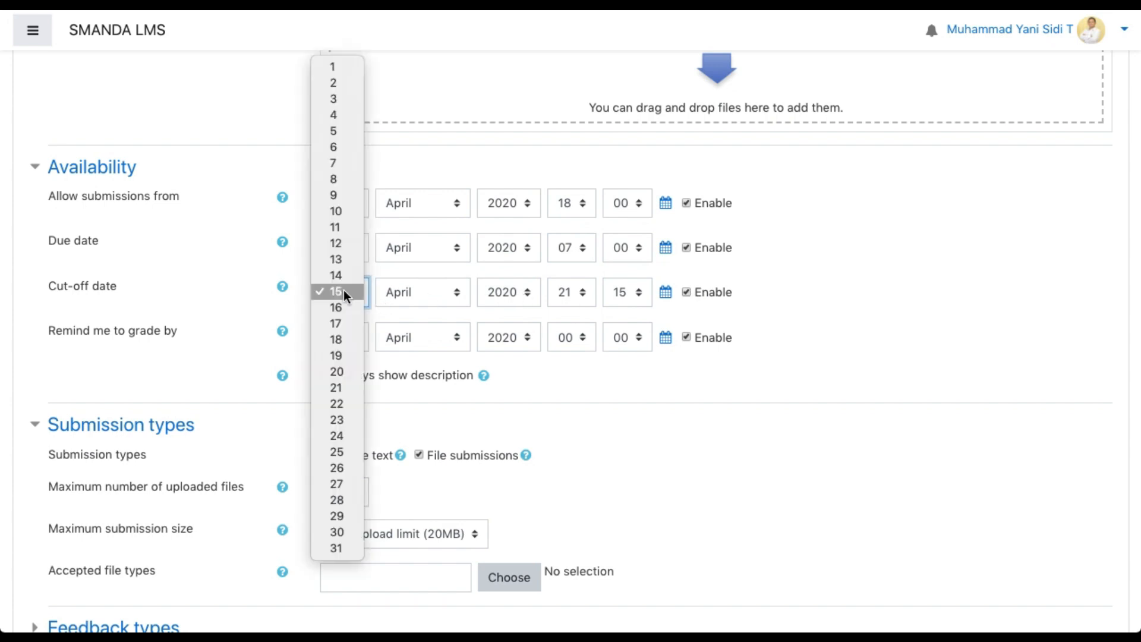
pyautogui.click(345, 356)
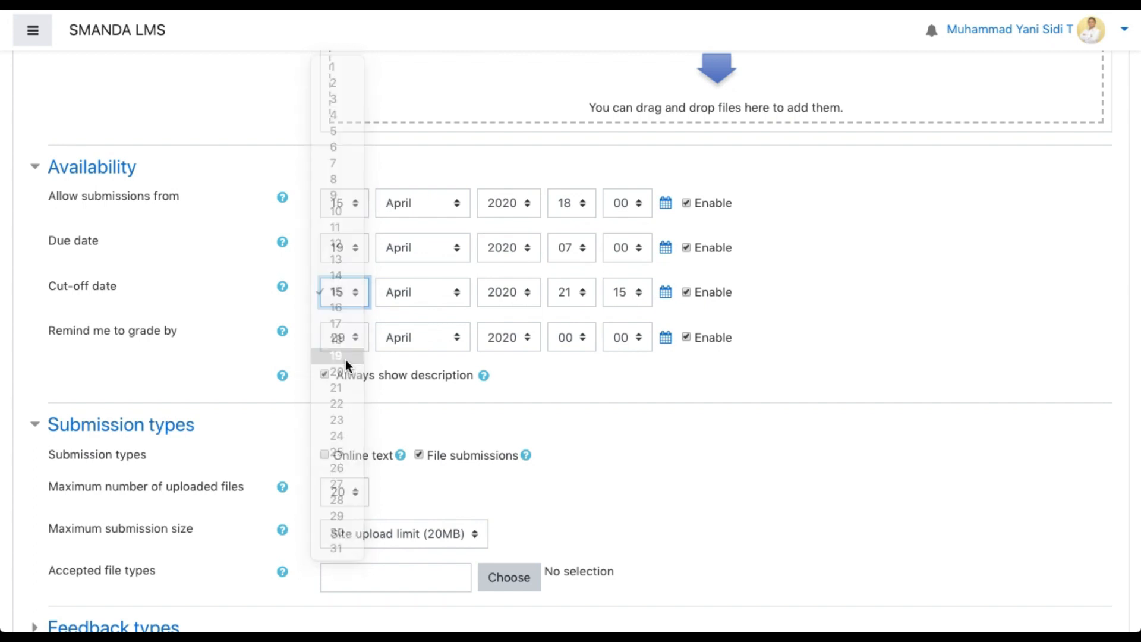
pyautogui.click(575, 294)
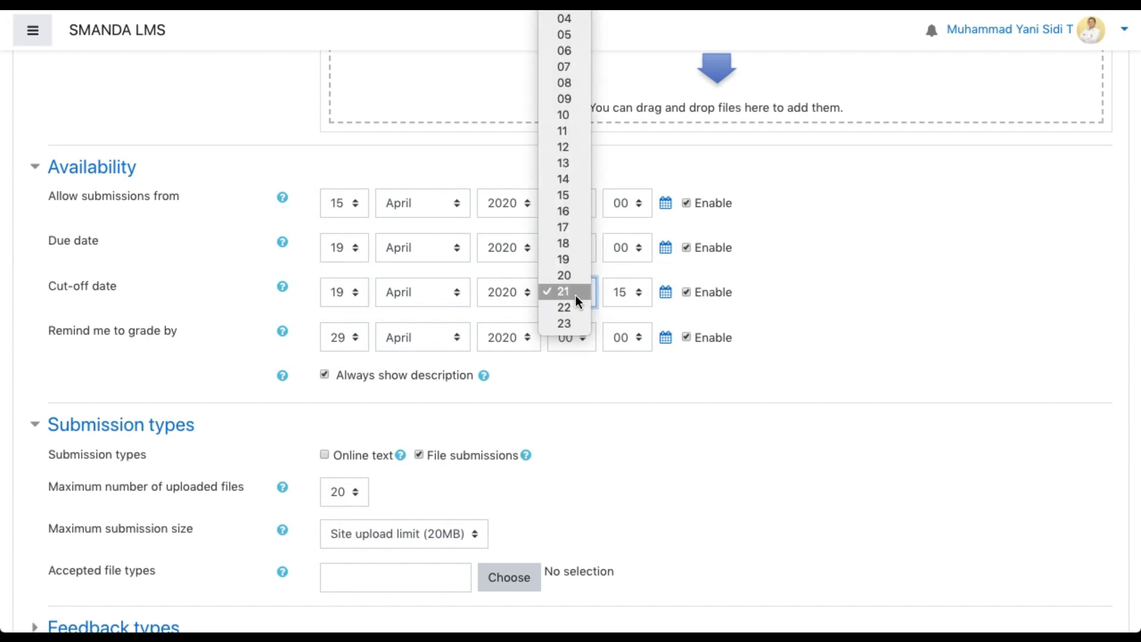
pyautogui.click(575, 227)
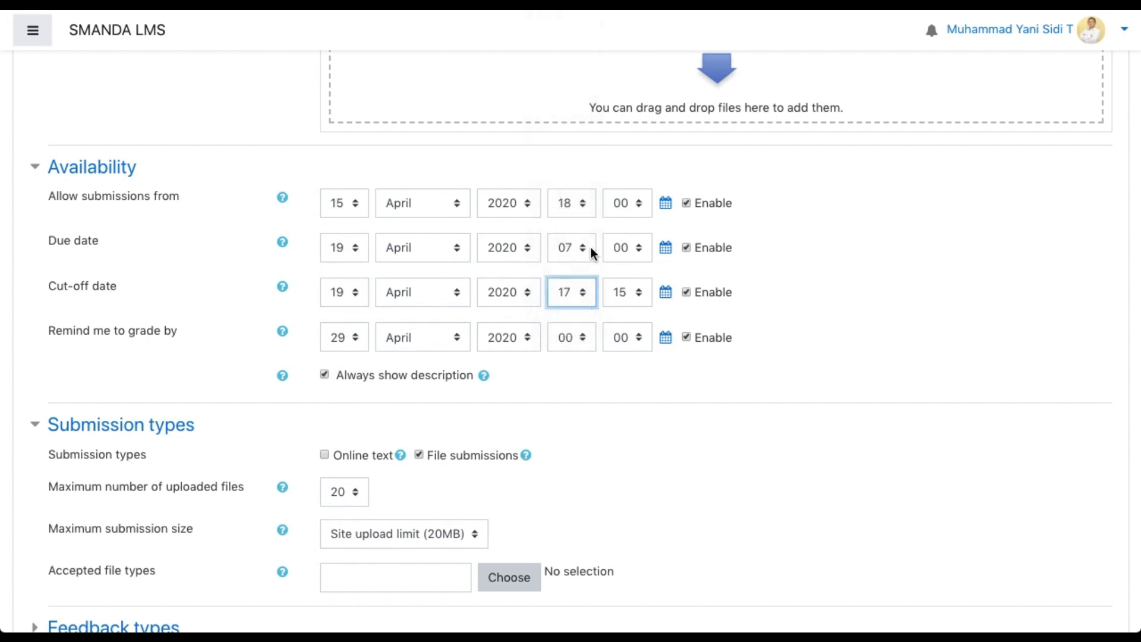
pyautogui.click(637, 291)
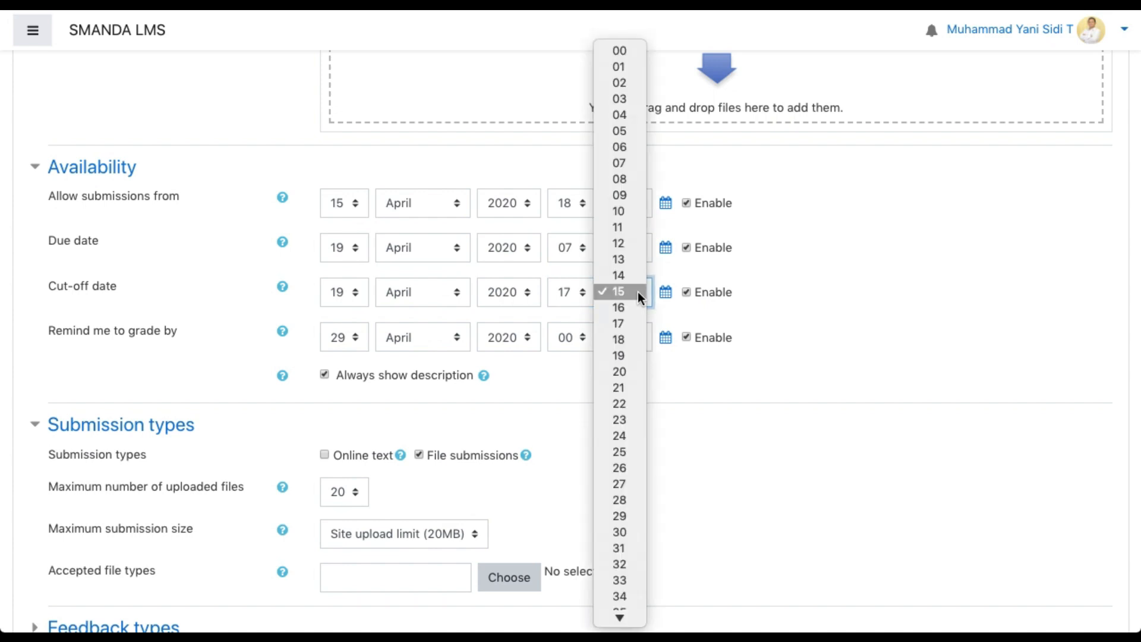
pyautogui.click(621, 52)
pyautogui.click(795, 282)
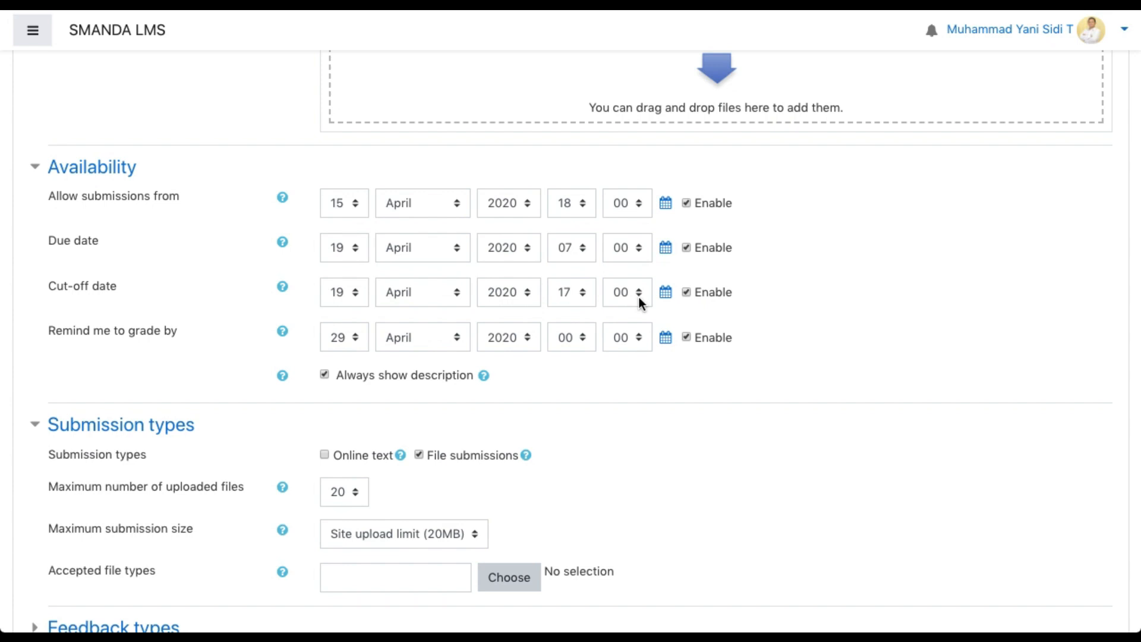
# Set the day of the grading reminder date to 20
pyautogui.scroll(-1, 638, 297)
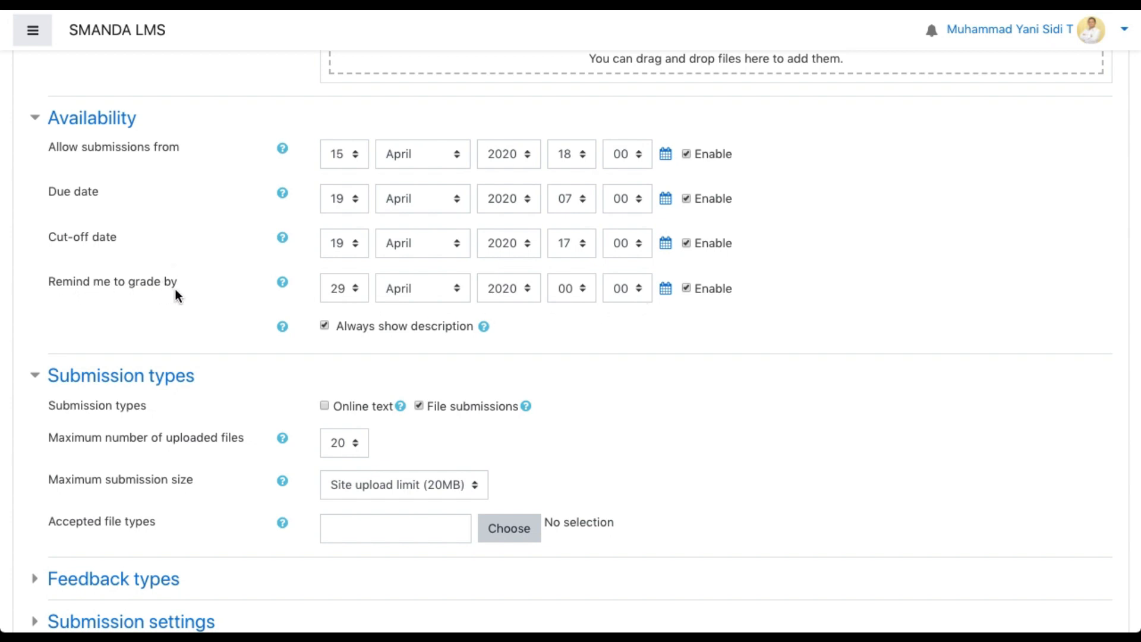
pyautogui.click(344, 290)
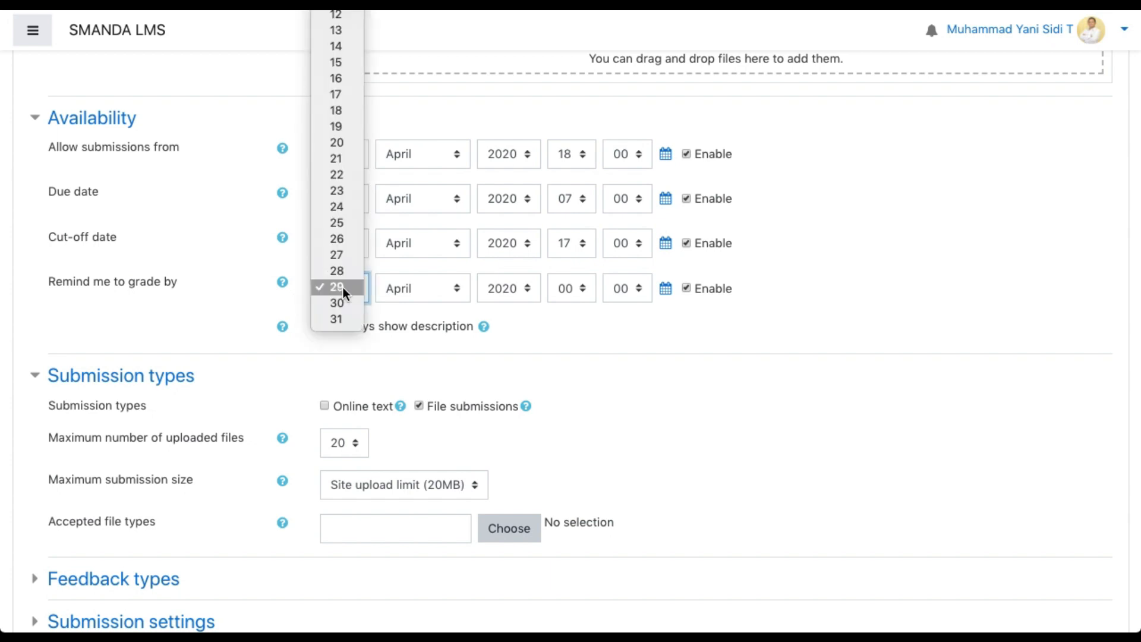
pyautogui.scroll(3, 344, 287)
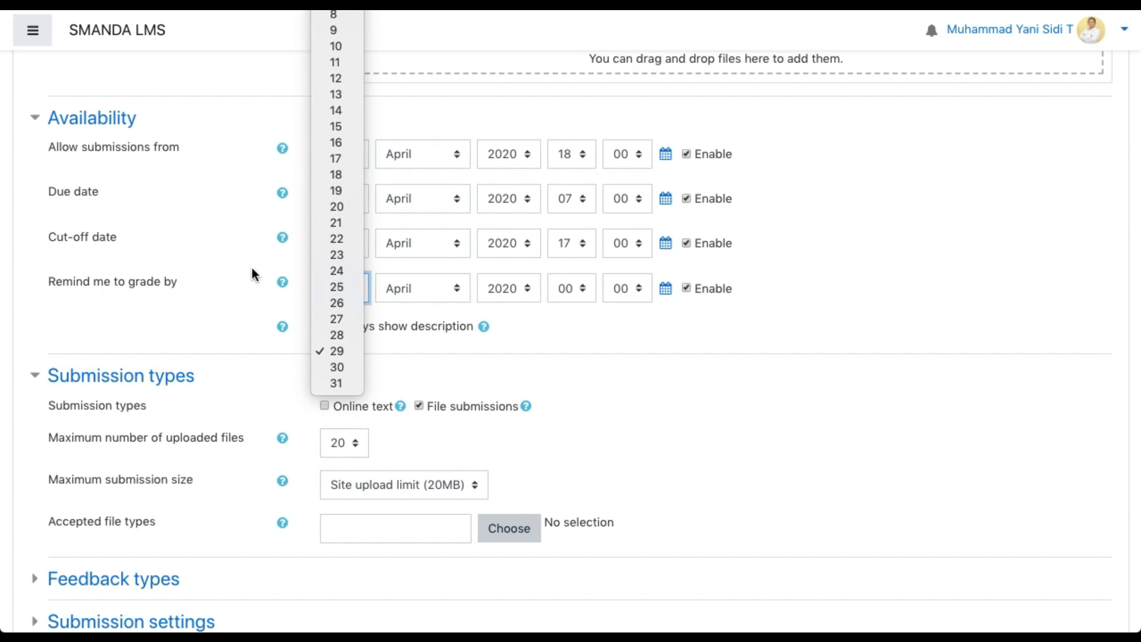
pyautogui.click(251, 267)
pyautogui.click(350, 288)
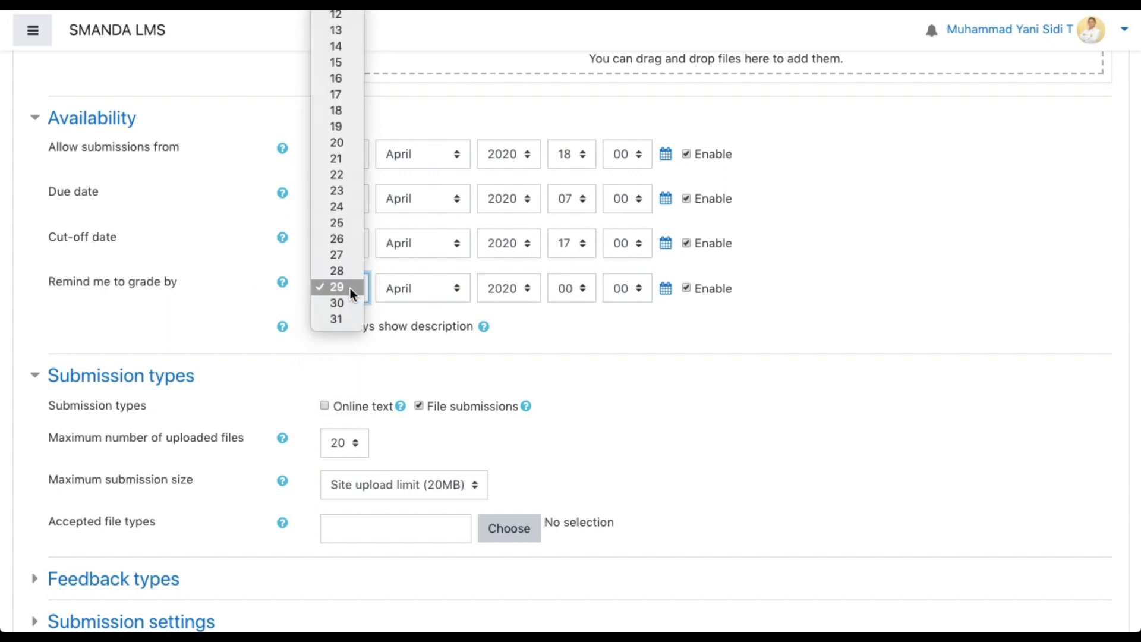
pyautogui.click(351, 141)
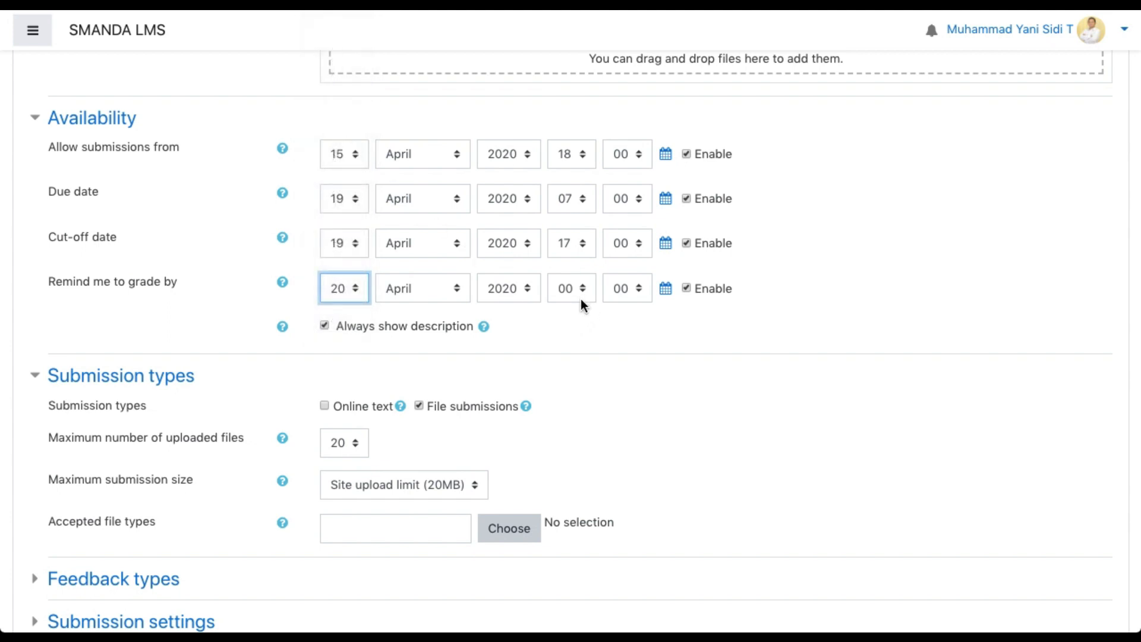
pyautogui.click(582, 355)
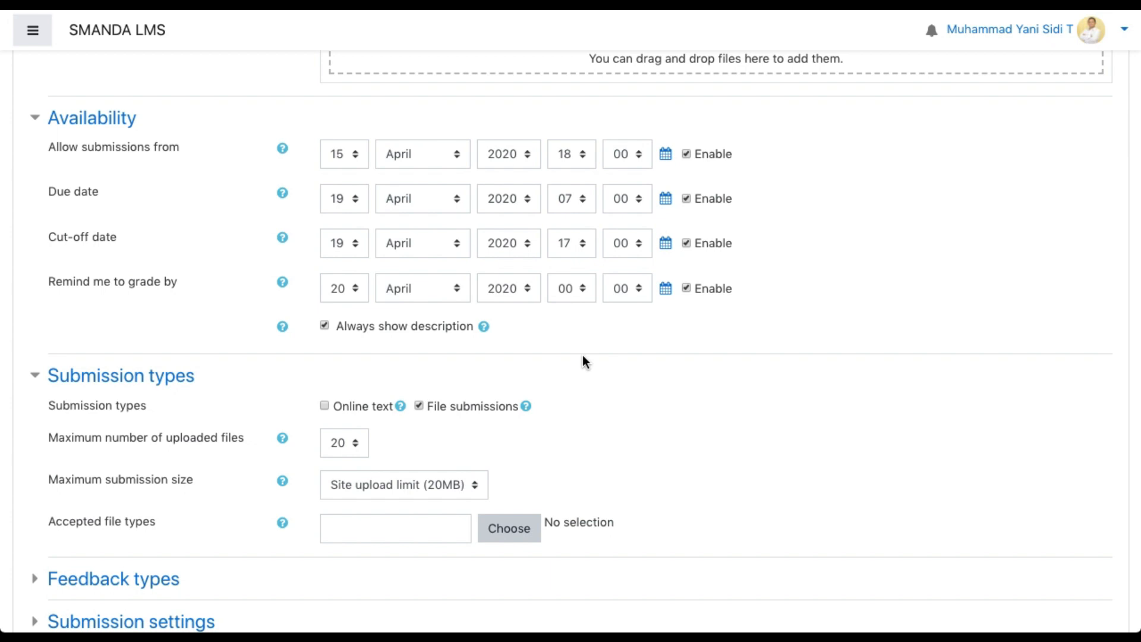
# Limit the maximum number of uploaded files to 1 in the submission types settings
pyautogui.scroll(-1, 584, 359)
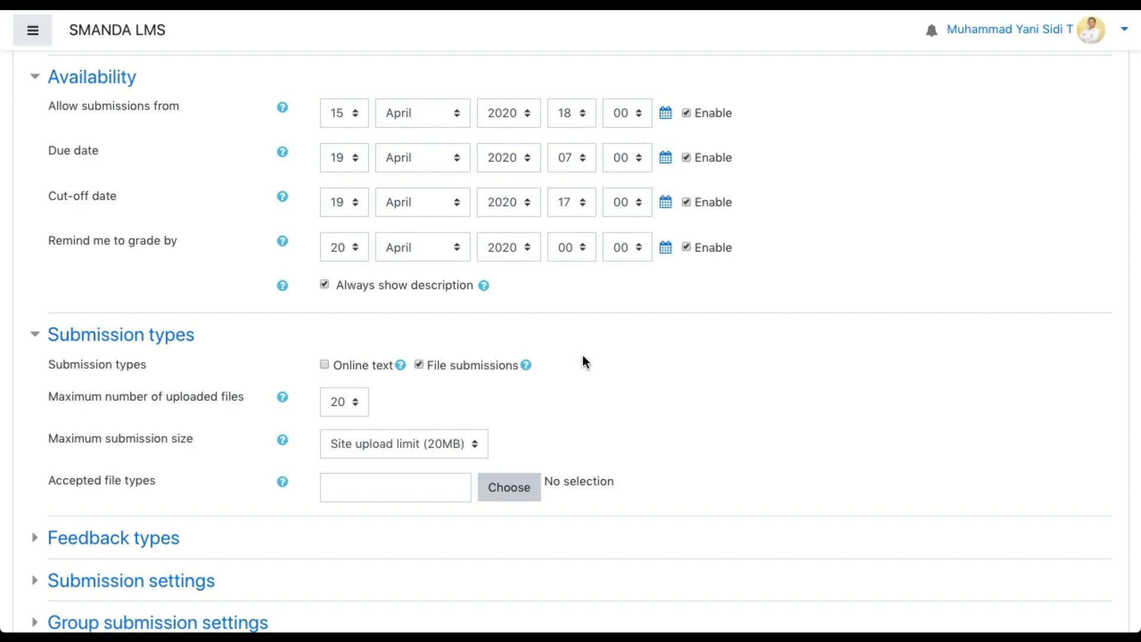
pyautogui.scroll(-1, 584, 360)
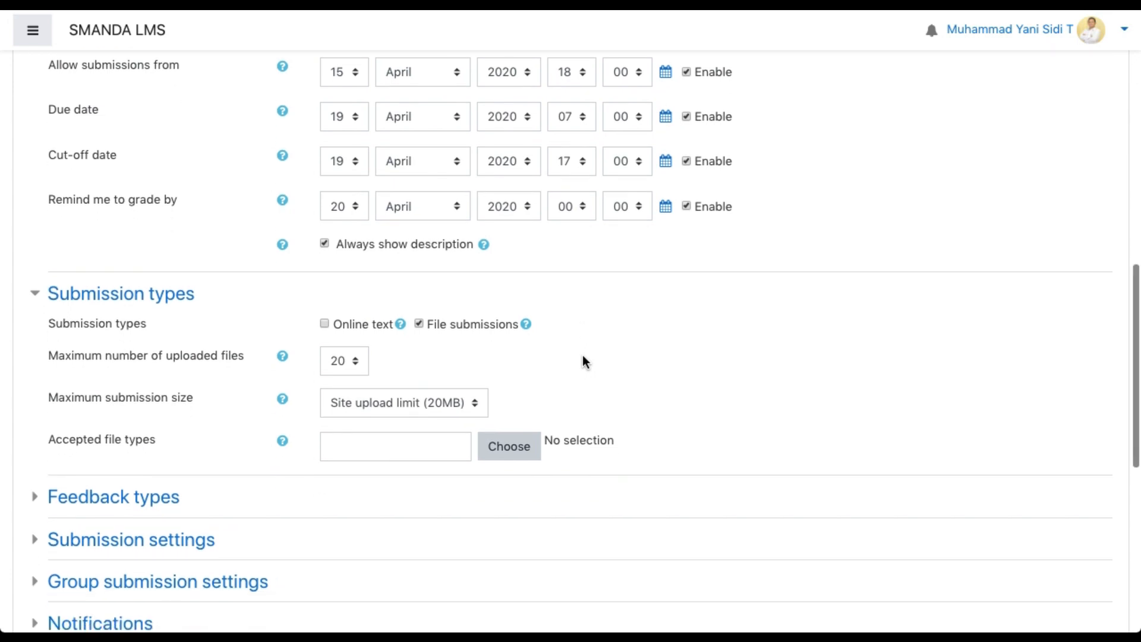
pyautogui.scroll(-2, 584, 359)
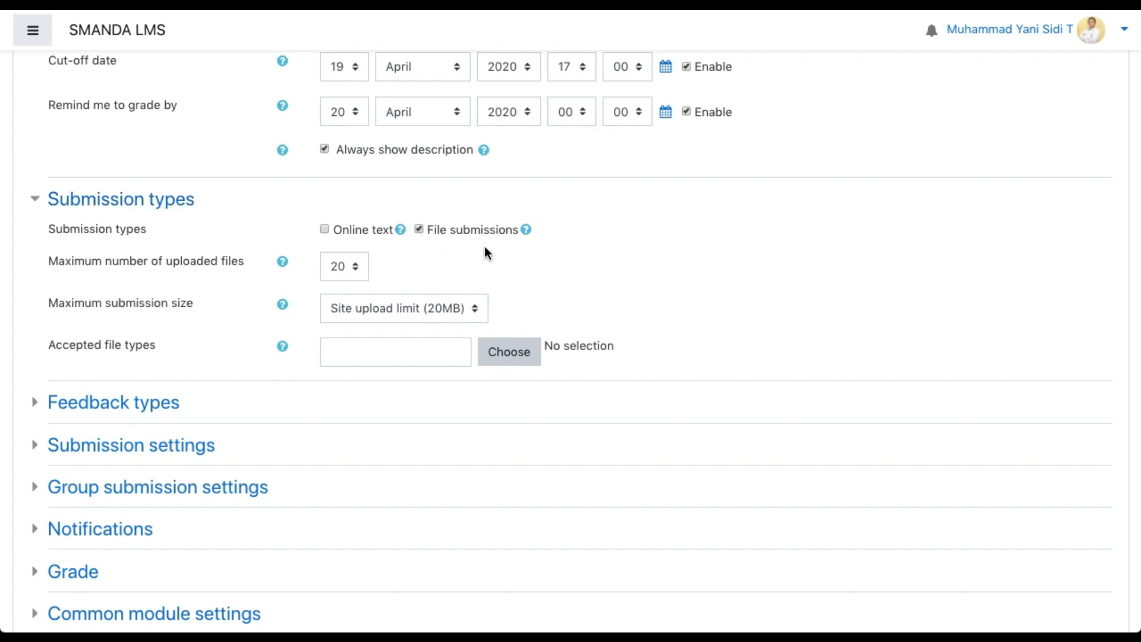
pyautogui.scroll(14, 484, 246)
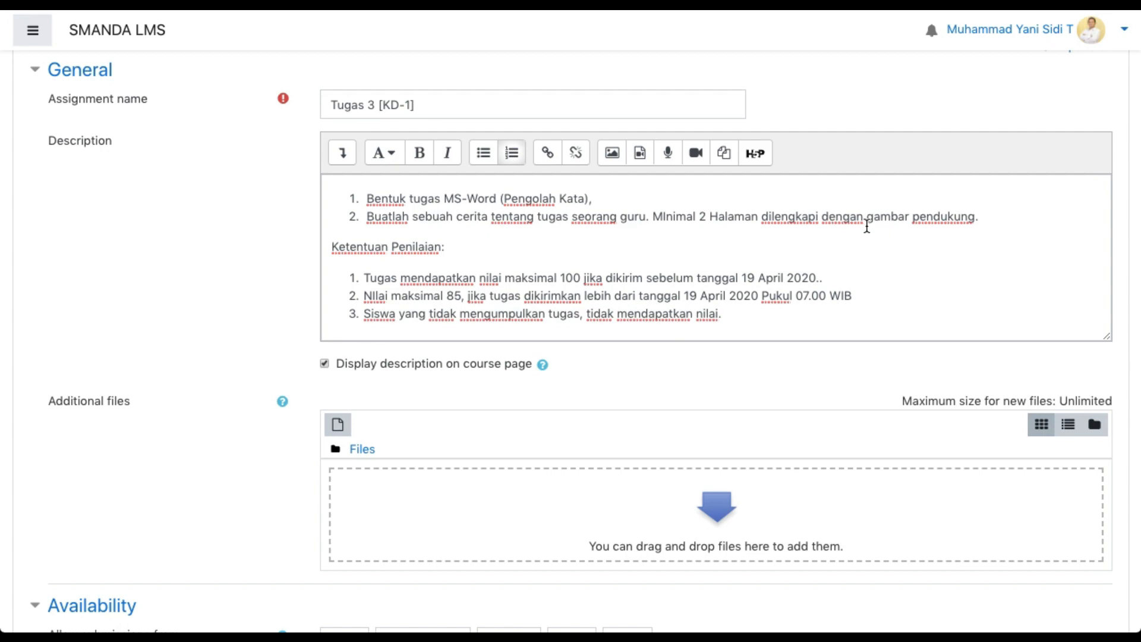
pyautogui.scroll(-12, 612, 302)
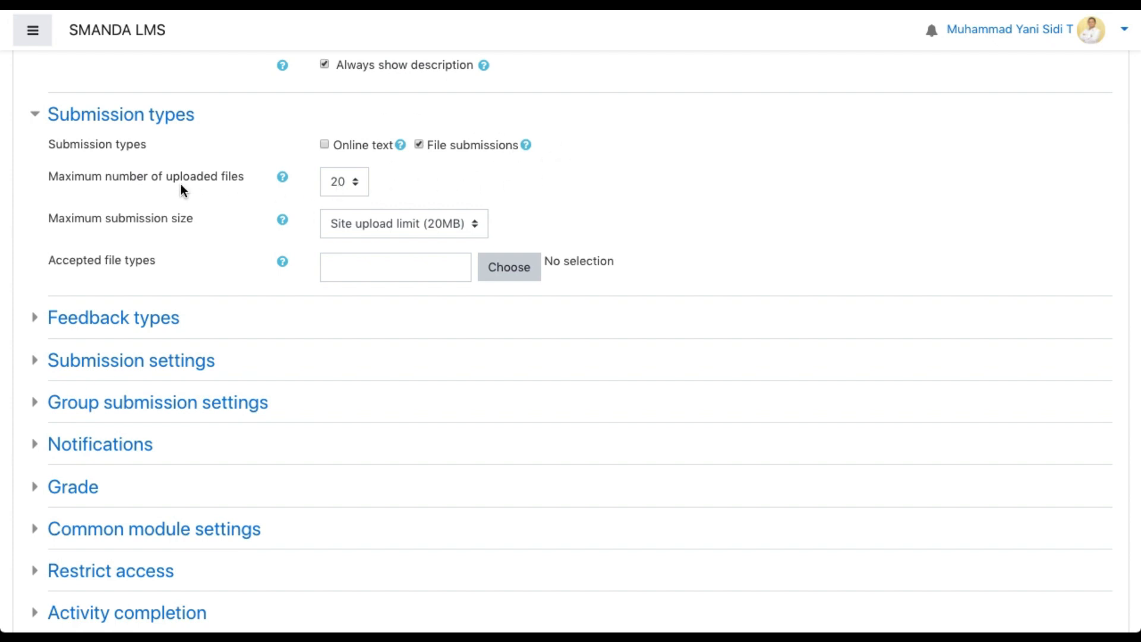
pyautogui.click(346, 188)
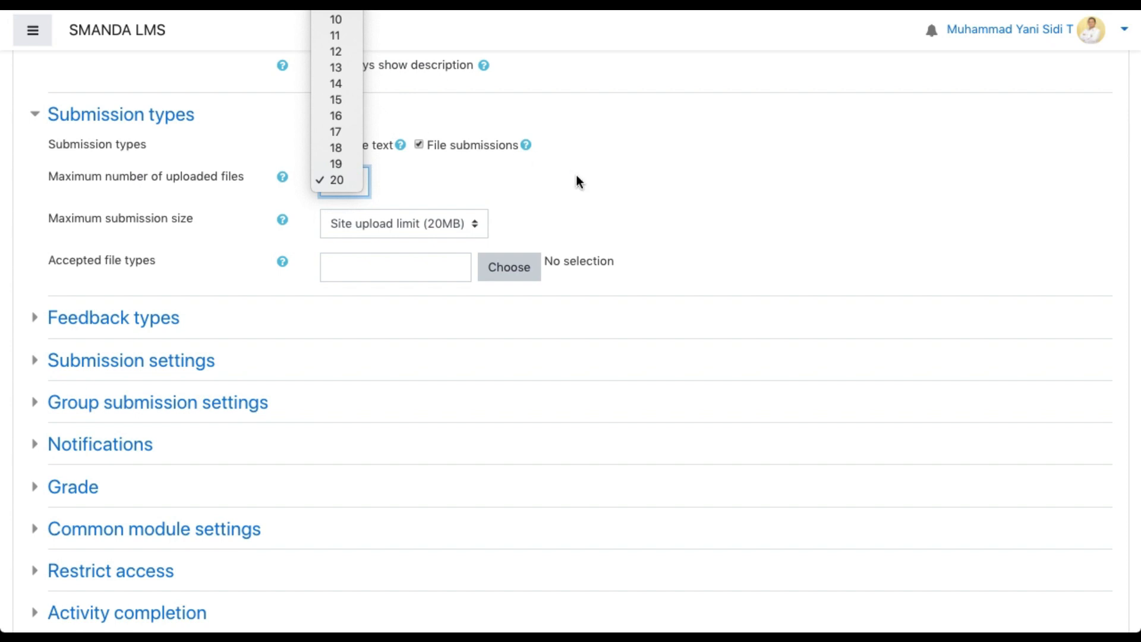
pyautogui.scroll(1, 577, 181)
pyautogui.scroll(3, 577, 181)
pyautogui.click(355, 357)
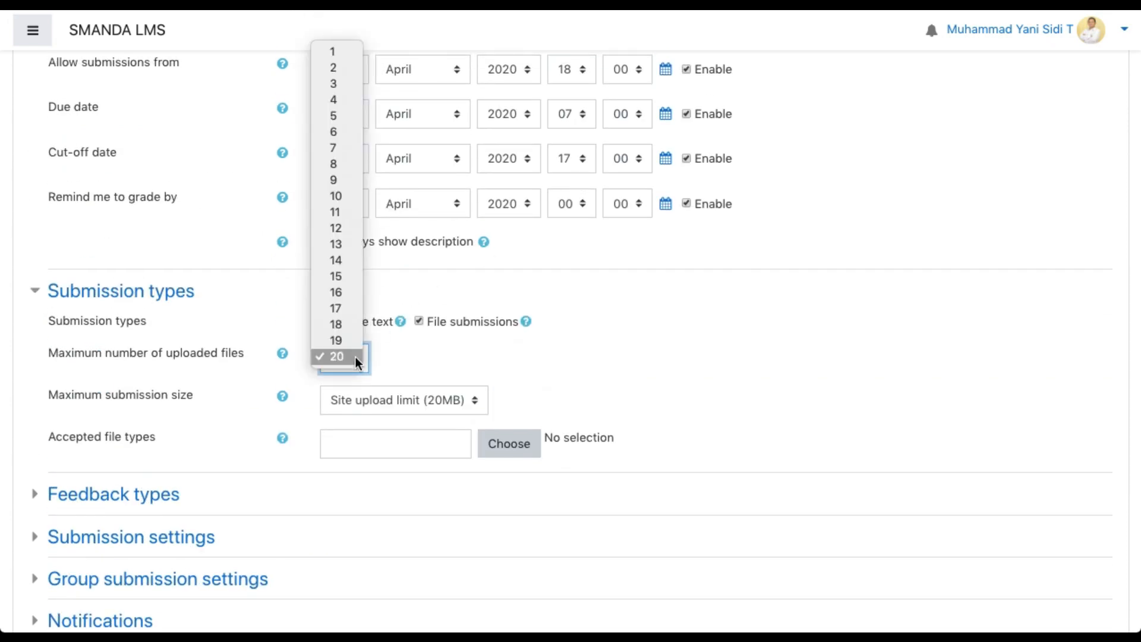
pyautogui.click(333, 53)
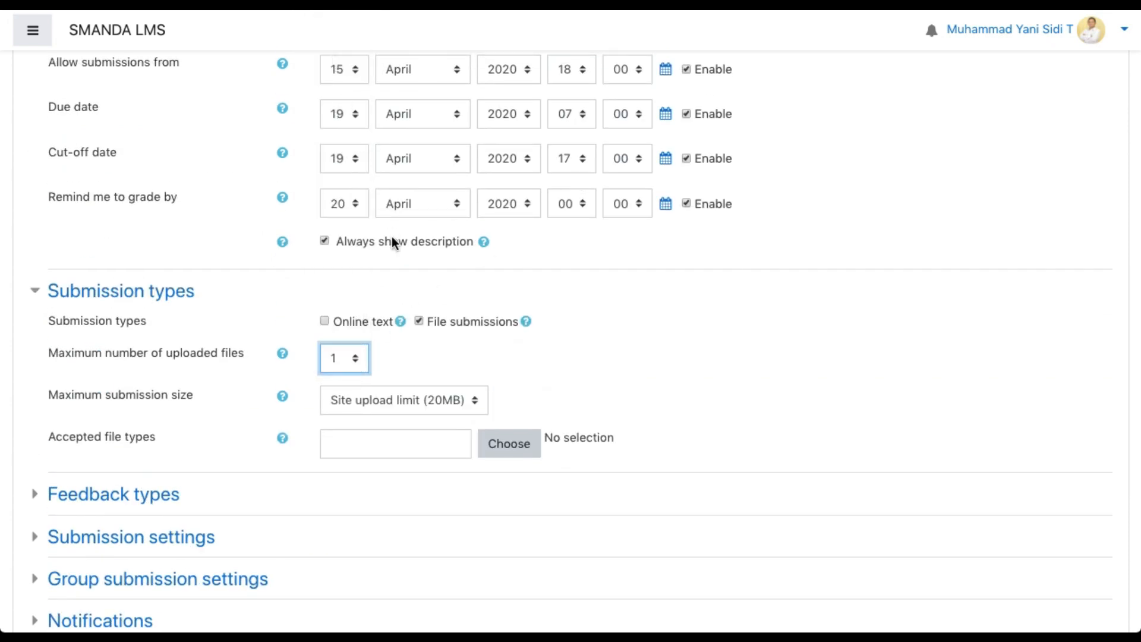
pyautogui.click(391, 282)
# Set the maximum submission size to 5MB
pyautogui.scroll(-2, 401, 360)
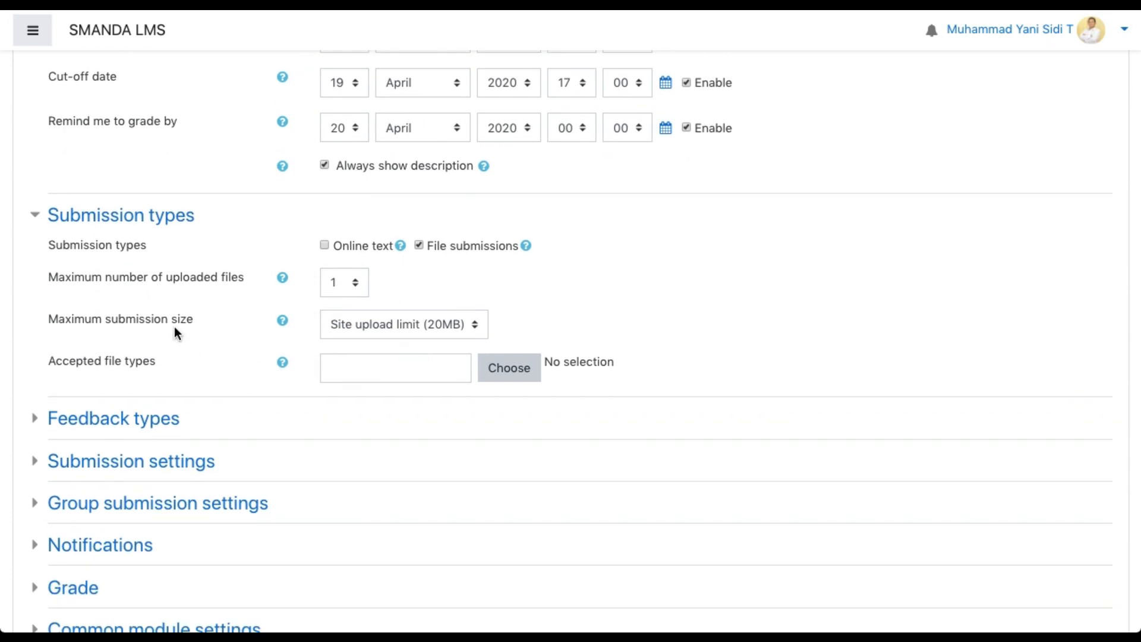
pyautogui.scroll(-2, 173, 369)
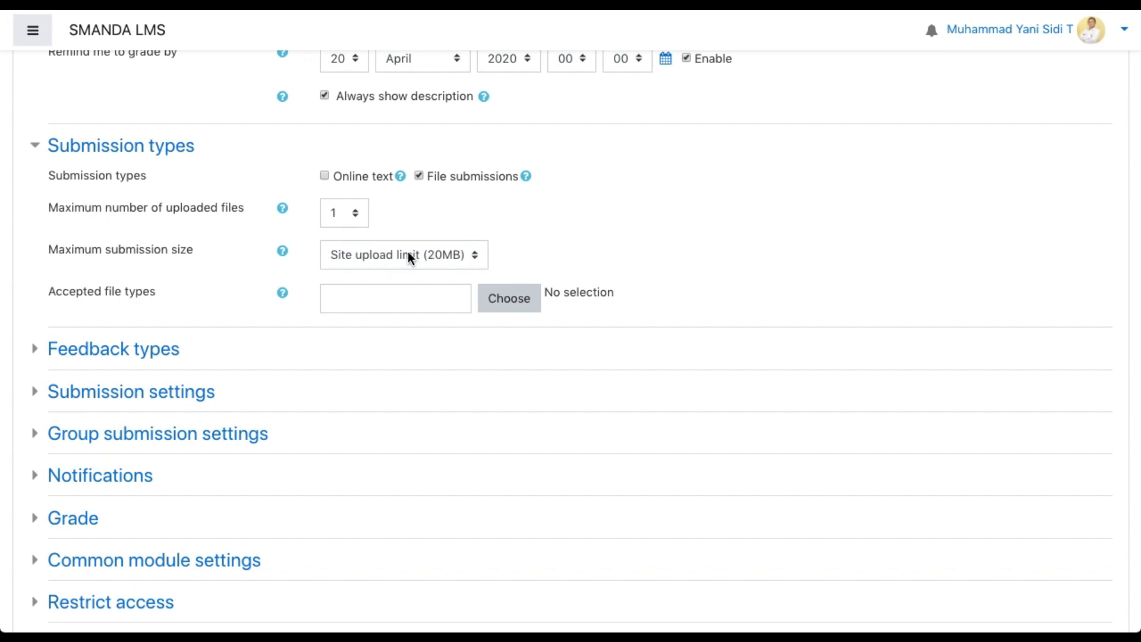
pyautogui.click(462, 255)
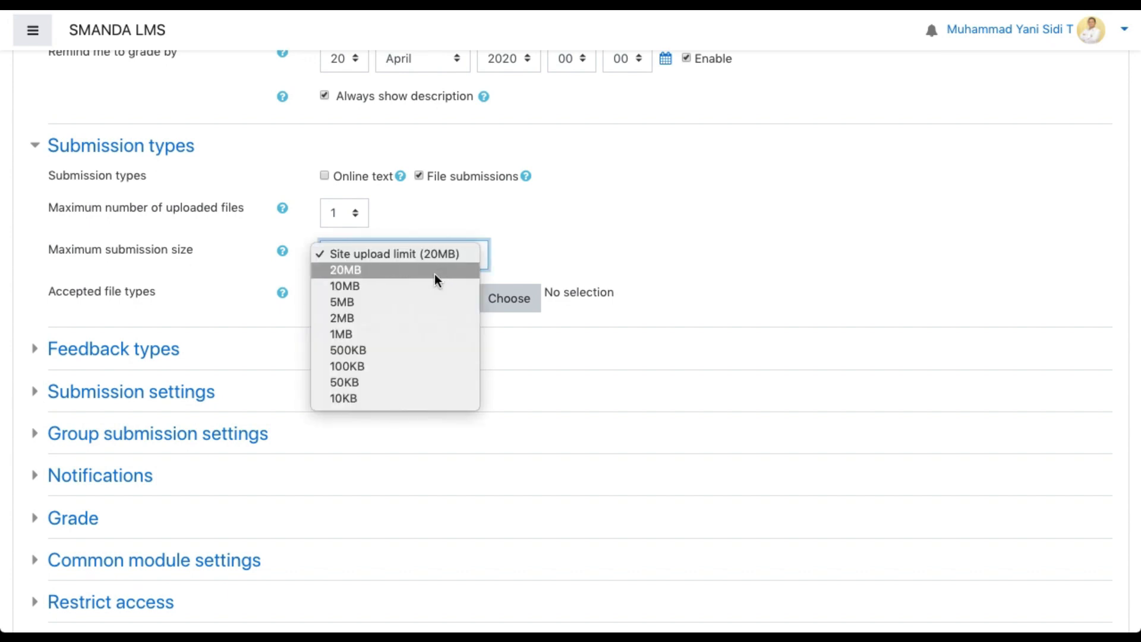
pyautogui.click(404, 301)
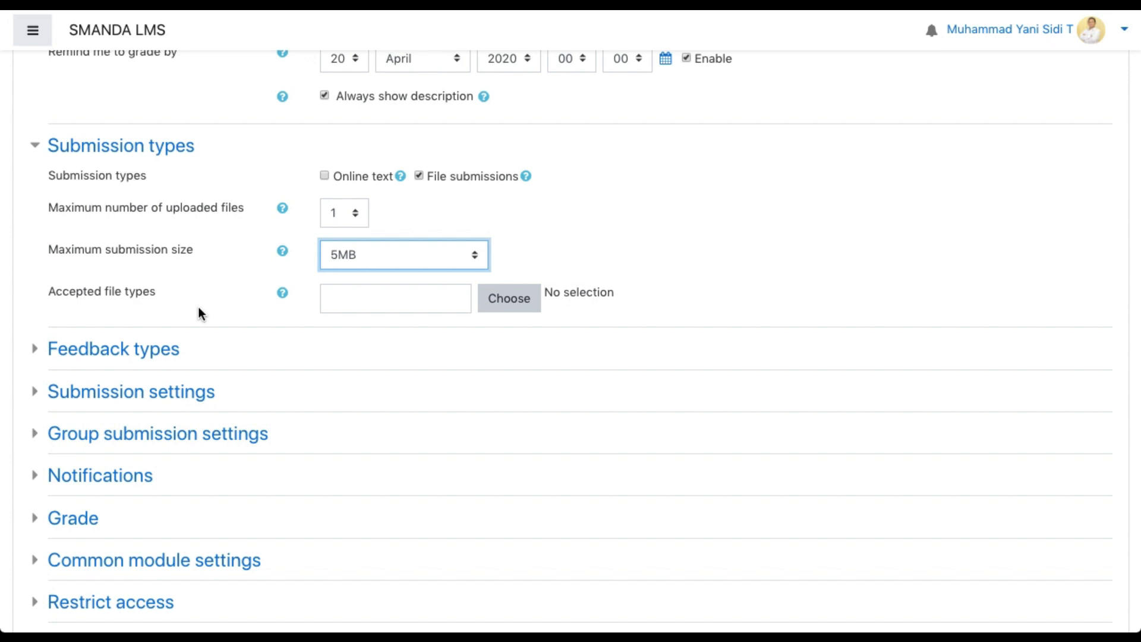
pyautogui.click(510, 300)
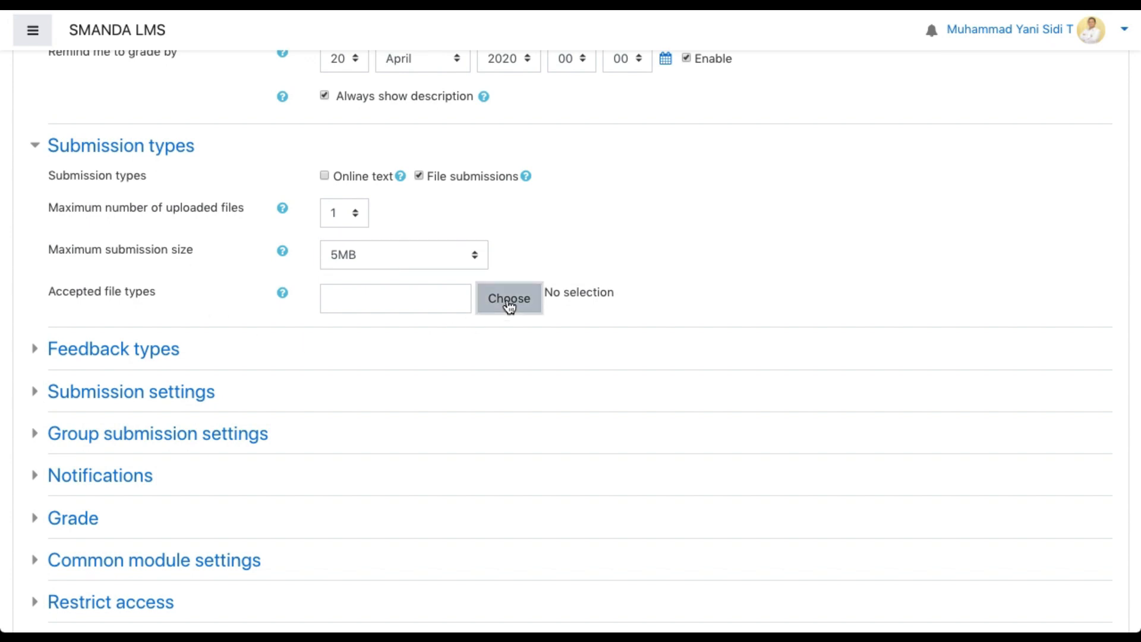
pyautogui.scroll(-5, 416, 184)
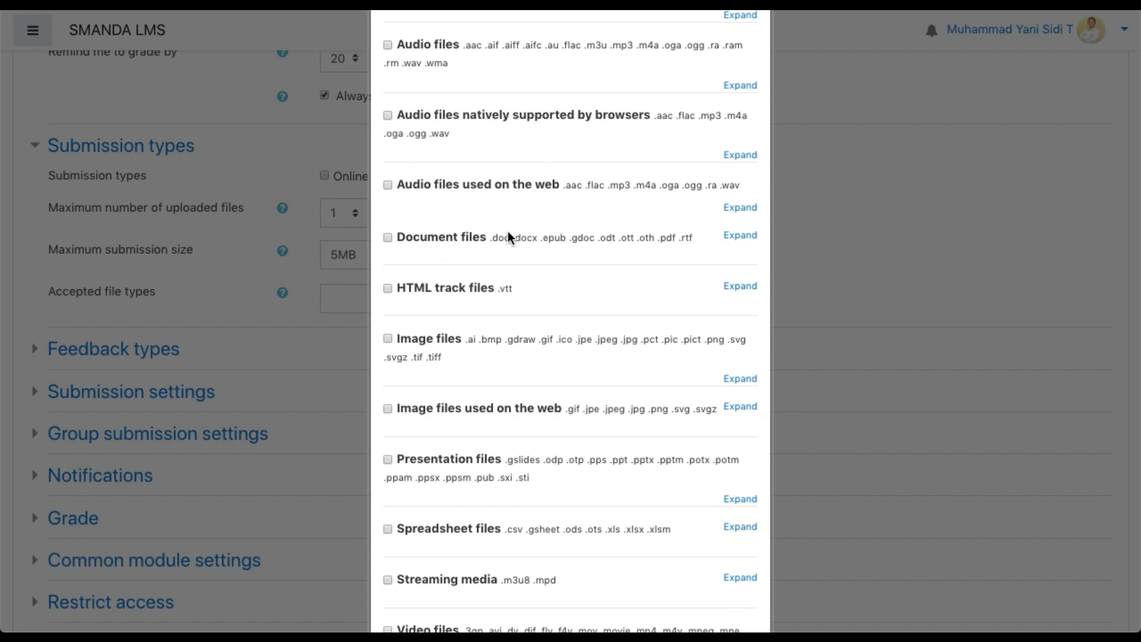
pyautogui.click(389, 238)
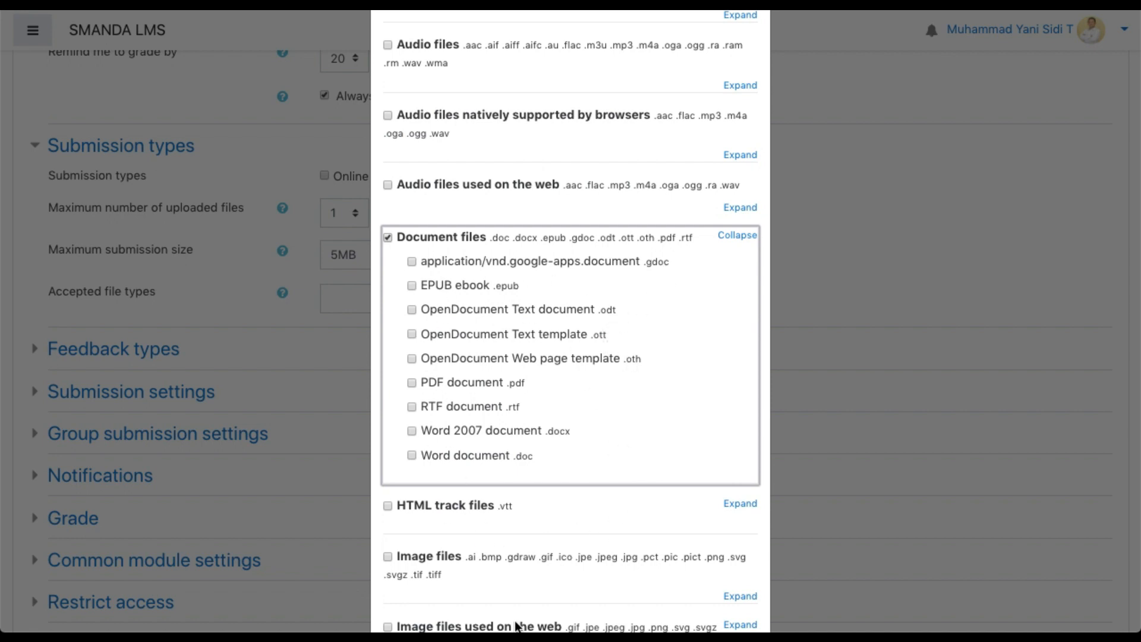
pyautogui.scroll(-1, 496, 331)
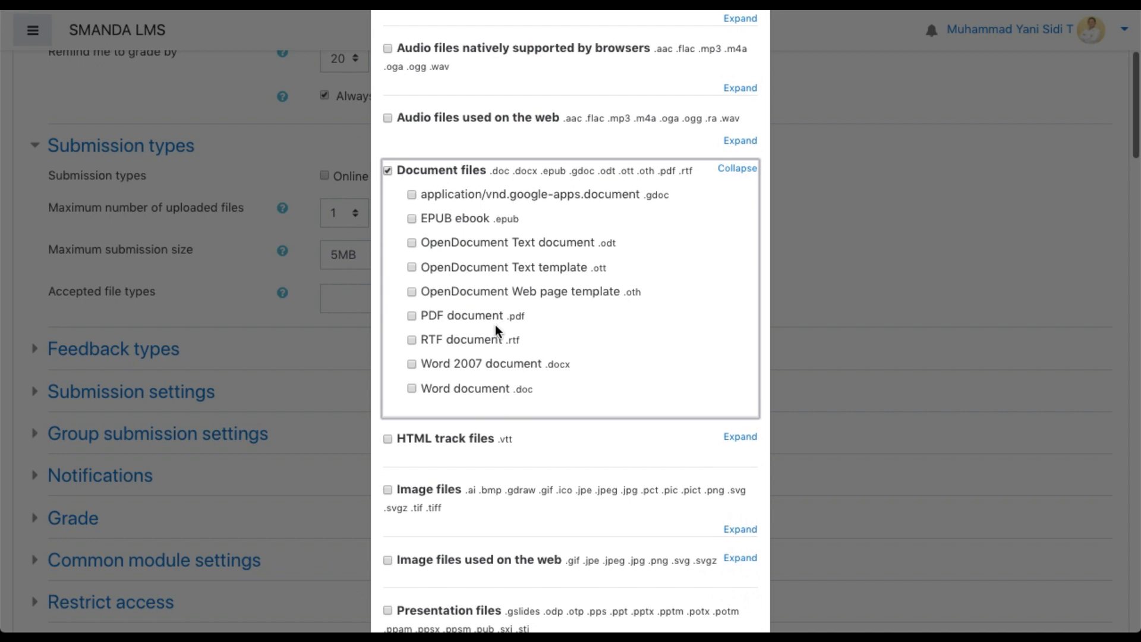
pyautogui.click(388, 173)
pyautogui.click(809, 143)
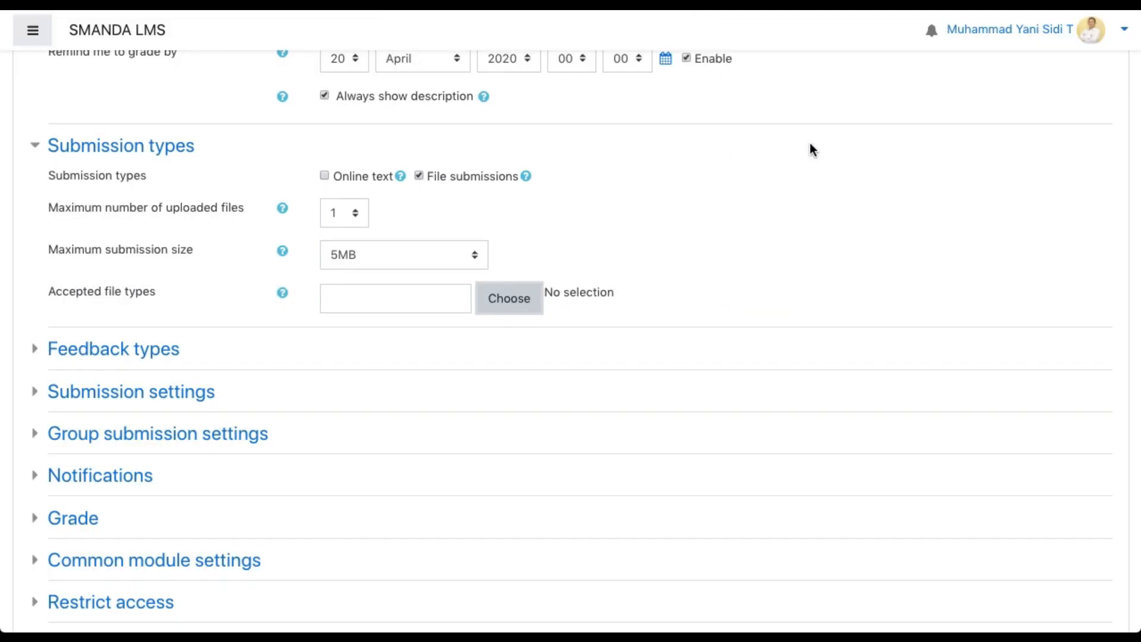
# In the submission settings, set the requirement that students click the submit button to Yes
pyautogui.scroll(-1, 362, 301)
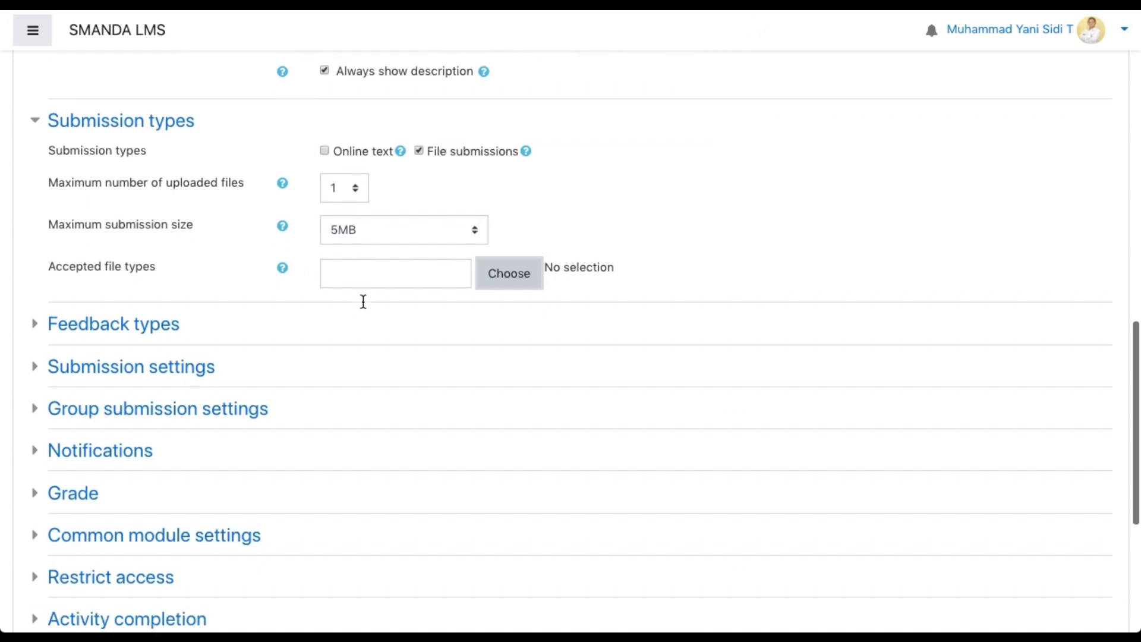
pyautogui.scroll(-1, 359, 305)
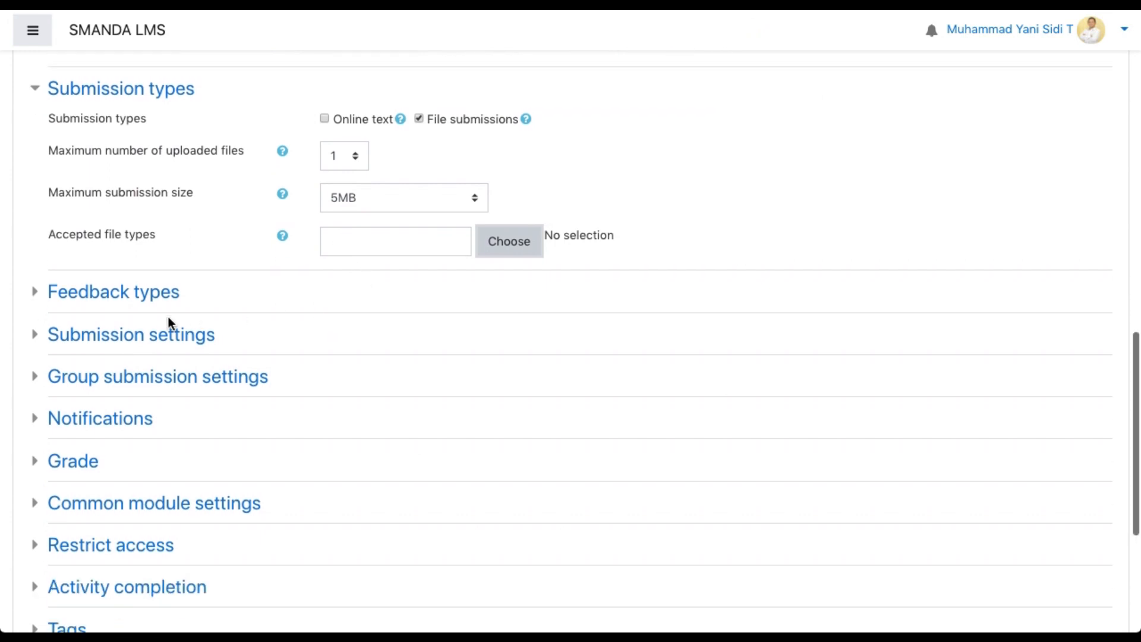
pyautogui.click(40, 334)
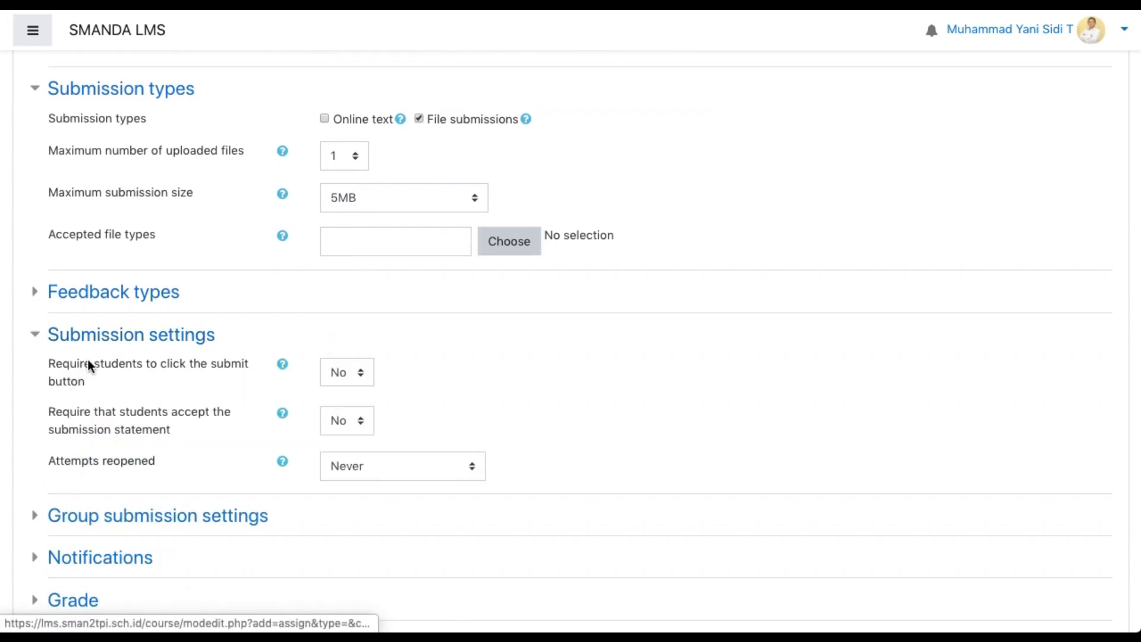
pyautogui.scroll(-3, 130, 388)
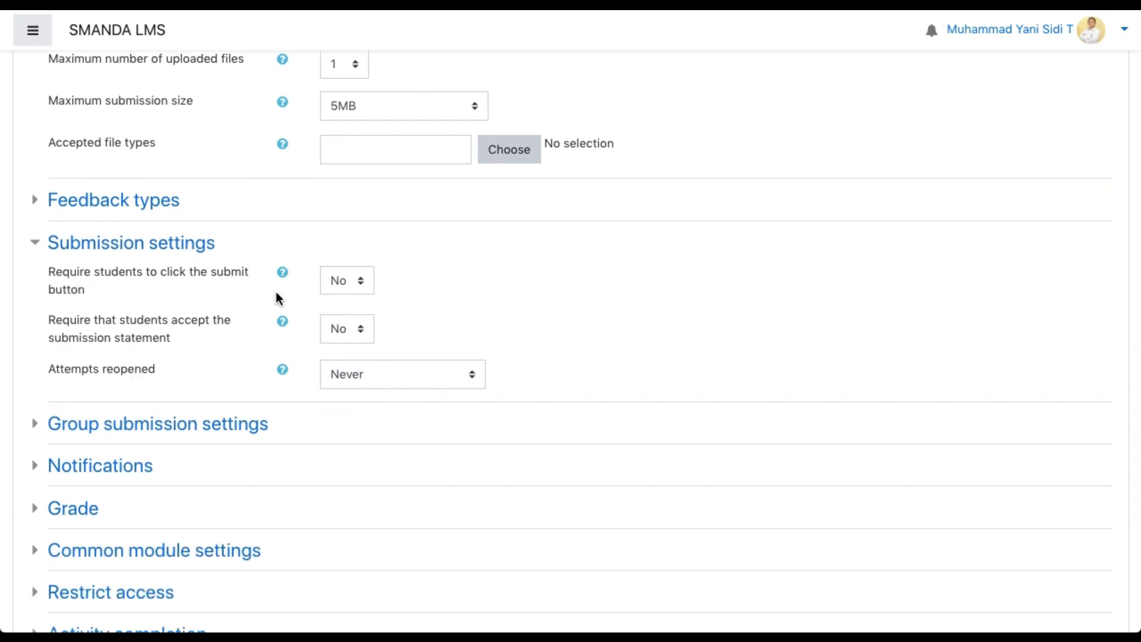
pyautogui.click(354, 285)
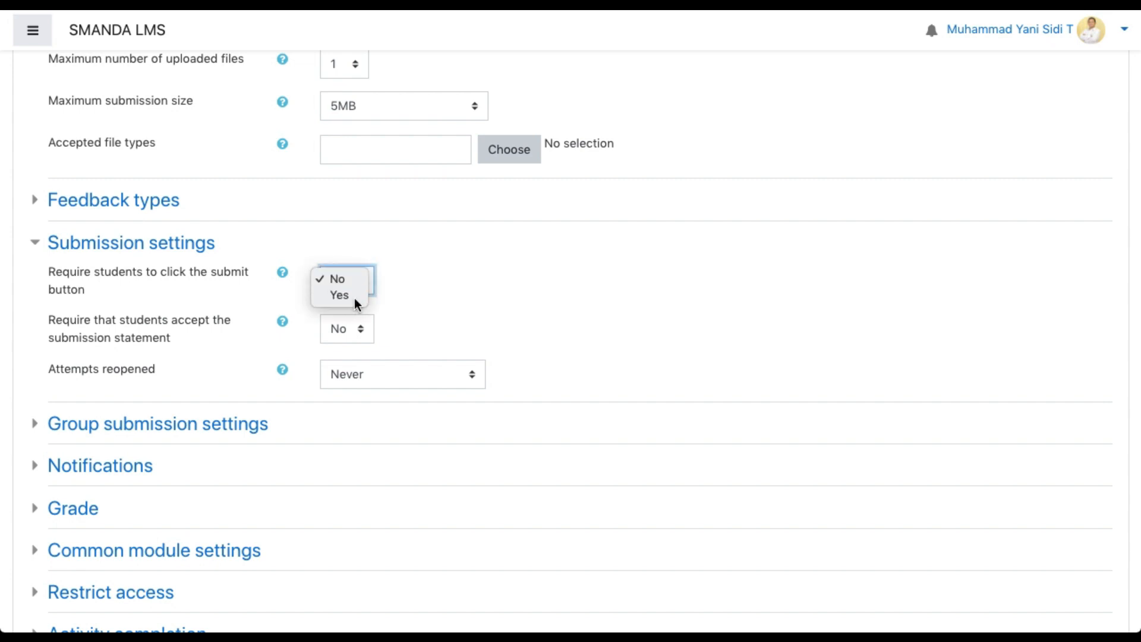
pyautogui.click(354, 301)
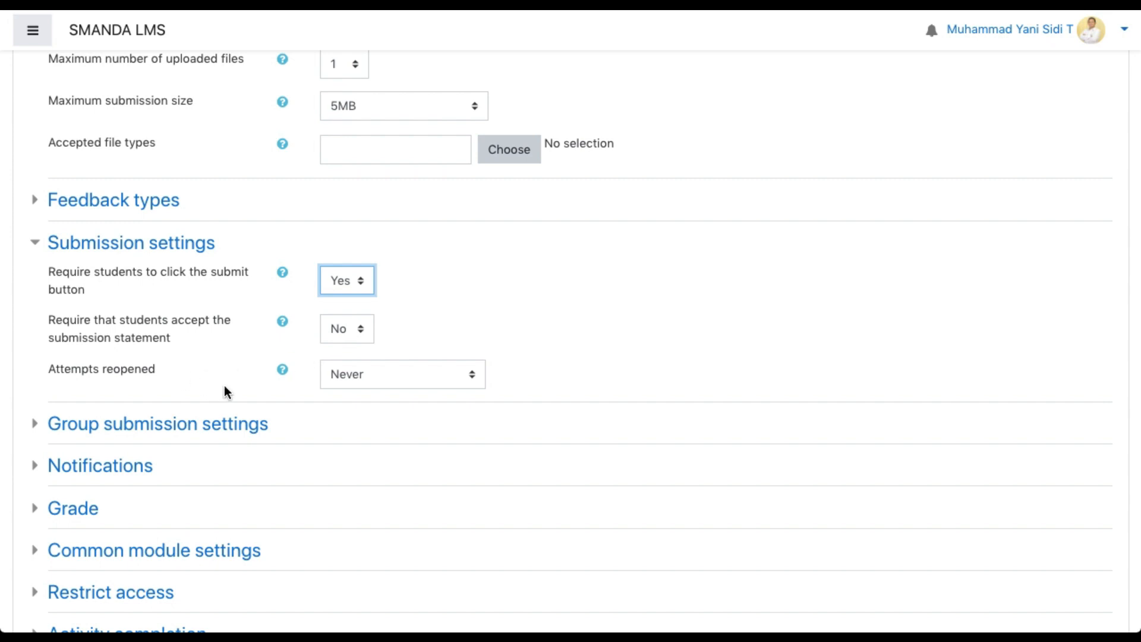
# Set attempts reopened to Manually and limit the maximum attempts to 2
pyautogui.scroll(-2, 223, 385)
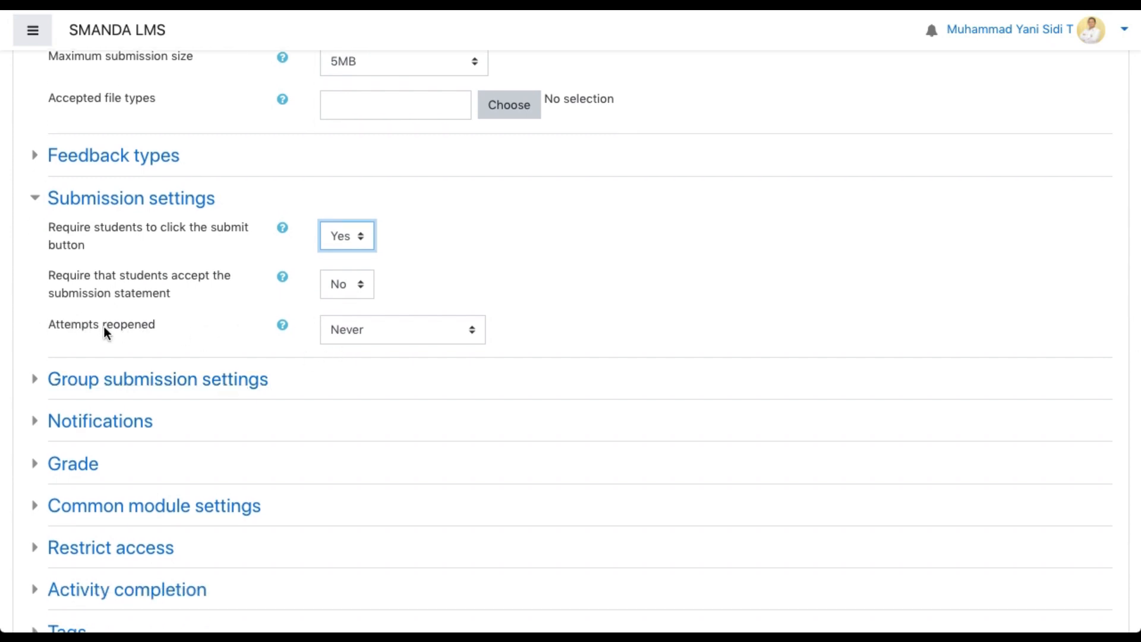
pyautogui.click(386, 328)
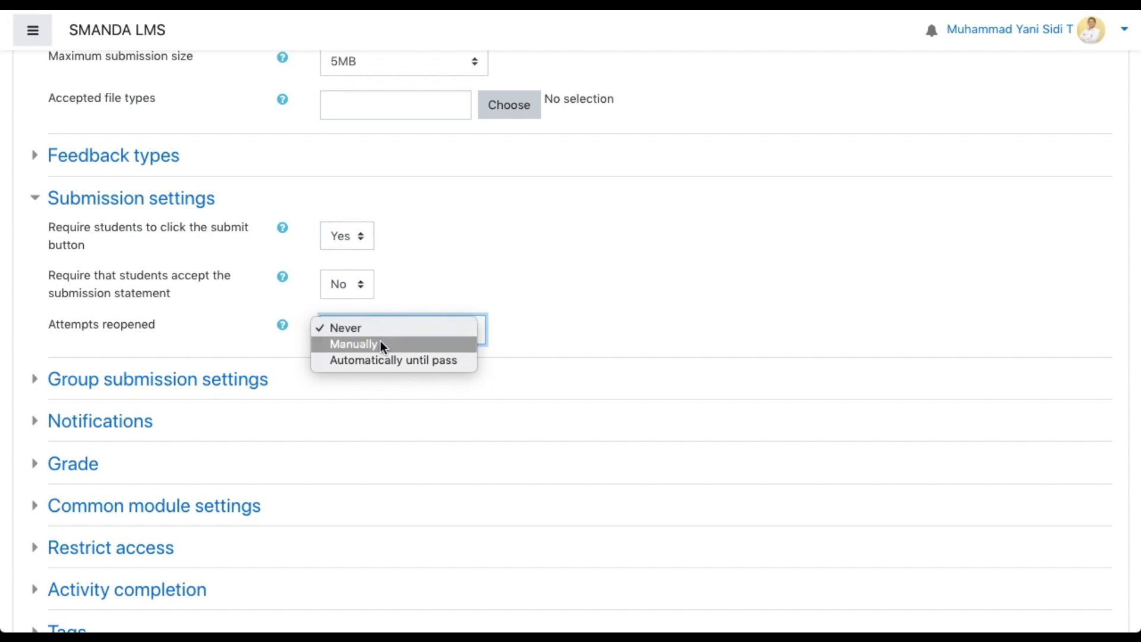
pyautogui.click(381, 345)
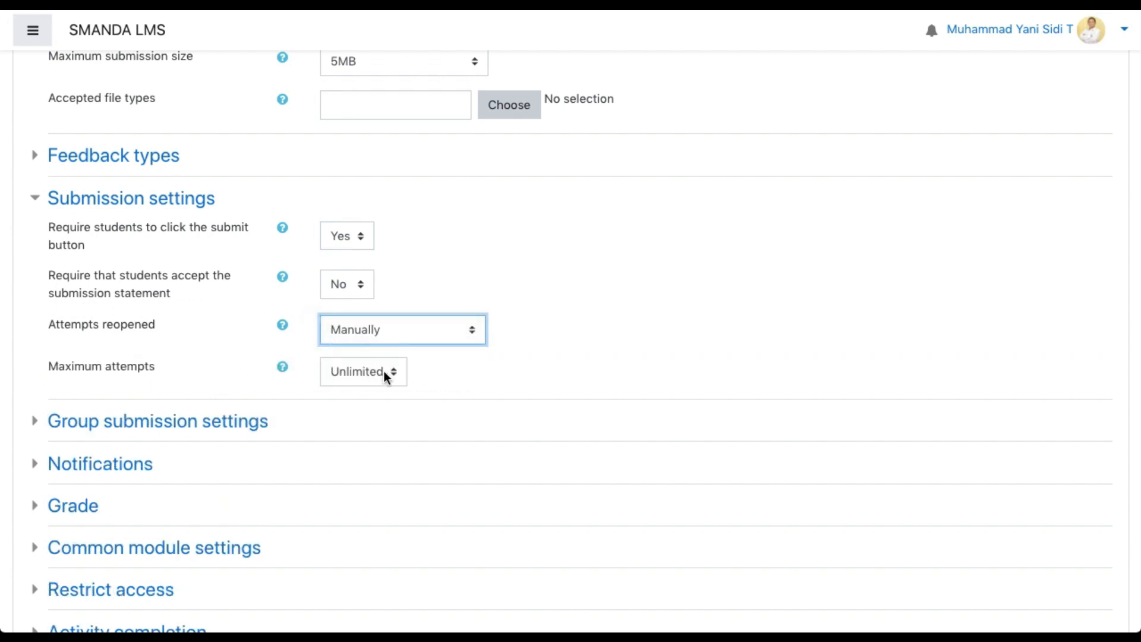
pyautogui.click(383, 371)
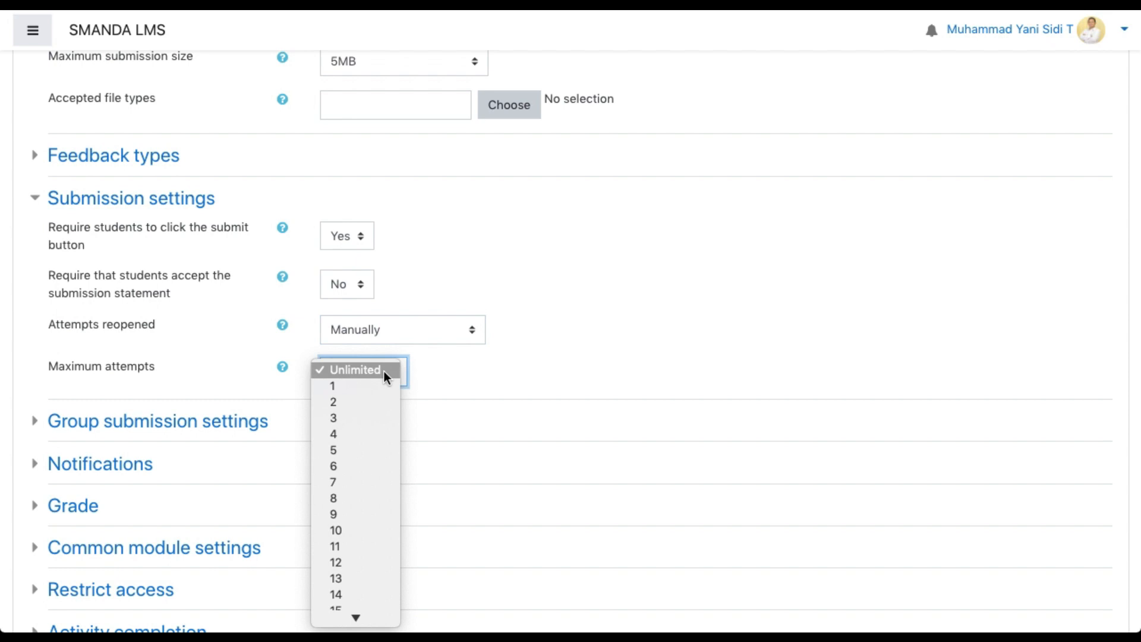
pyautogui.click(373, 403)
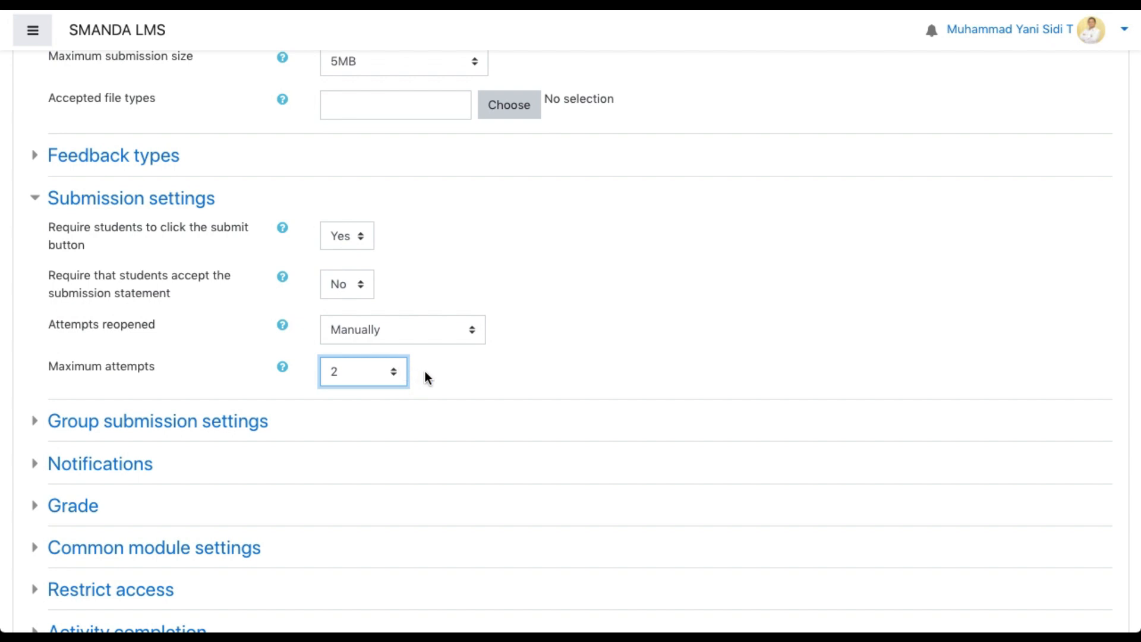
pyautogui.click(405, 337)
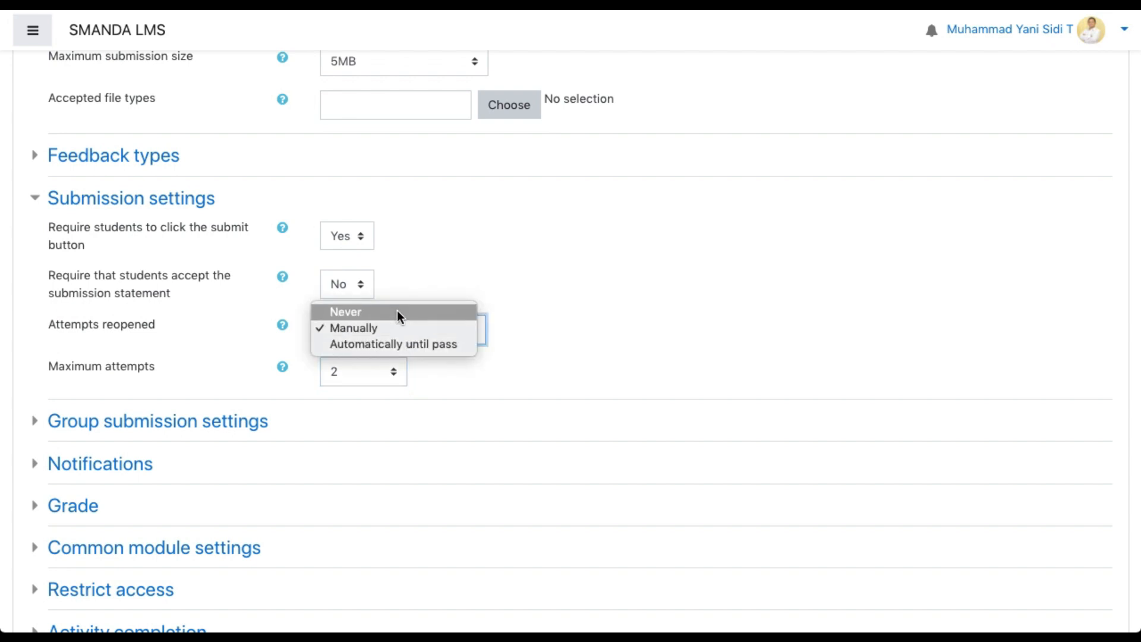
pyautogui.click(397, 311)
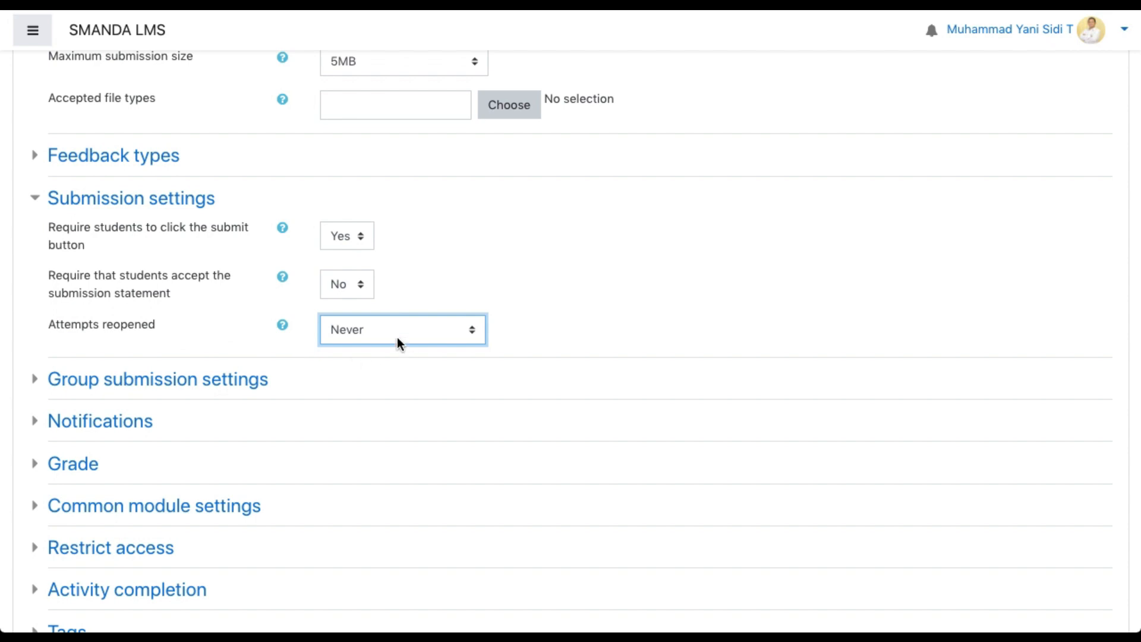
pyautogui.click(372, 326)
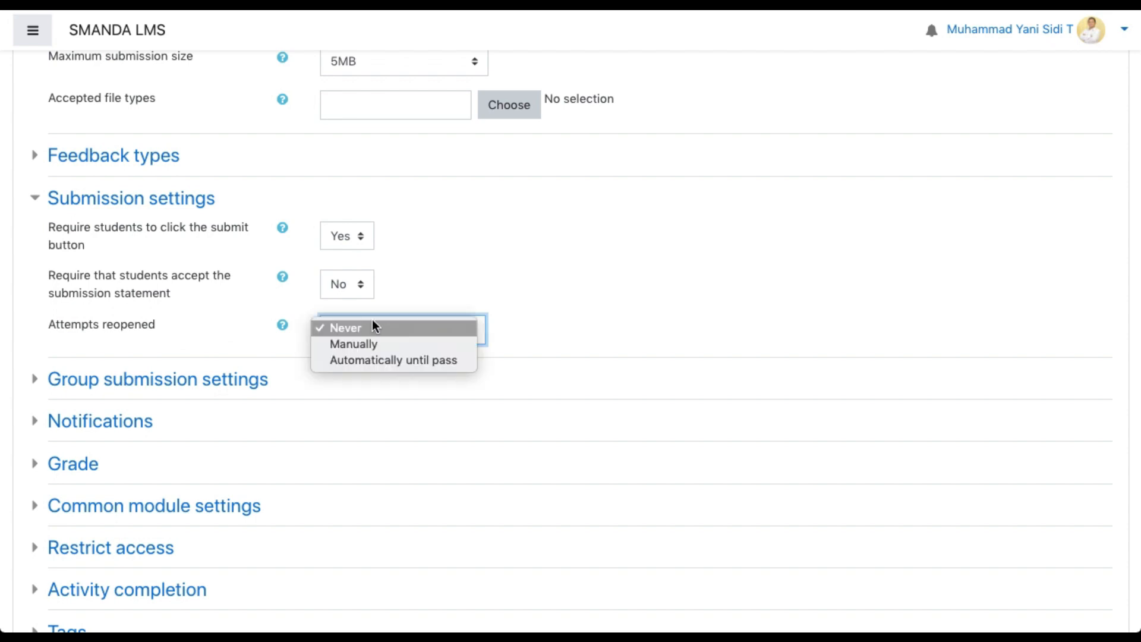
pyautogui.click(365, 344)
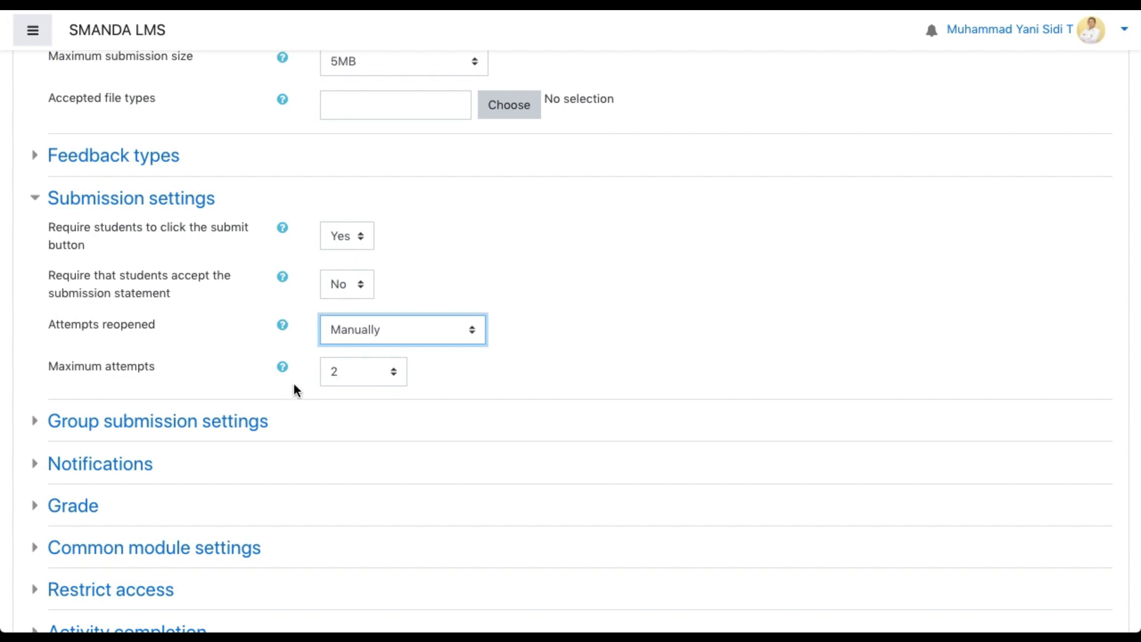
# Review the assignment's grade type, maximum grade and grading method settings
pyautogui.scroll(-3, 294, 384)
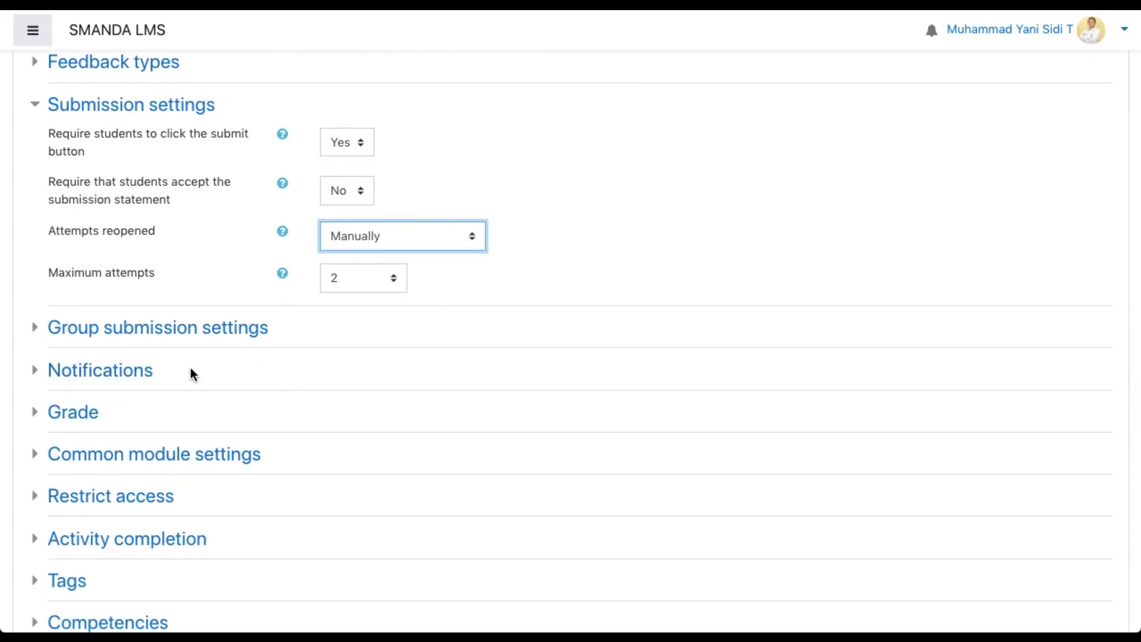
pyautogui.click(37, 414)
pyautogui.scroll(-3, 123, 448)
pyautogui.scroll(-5, 250, 433)
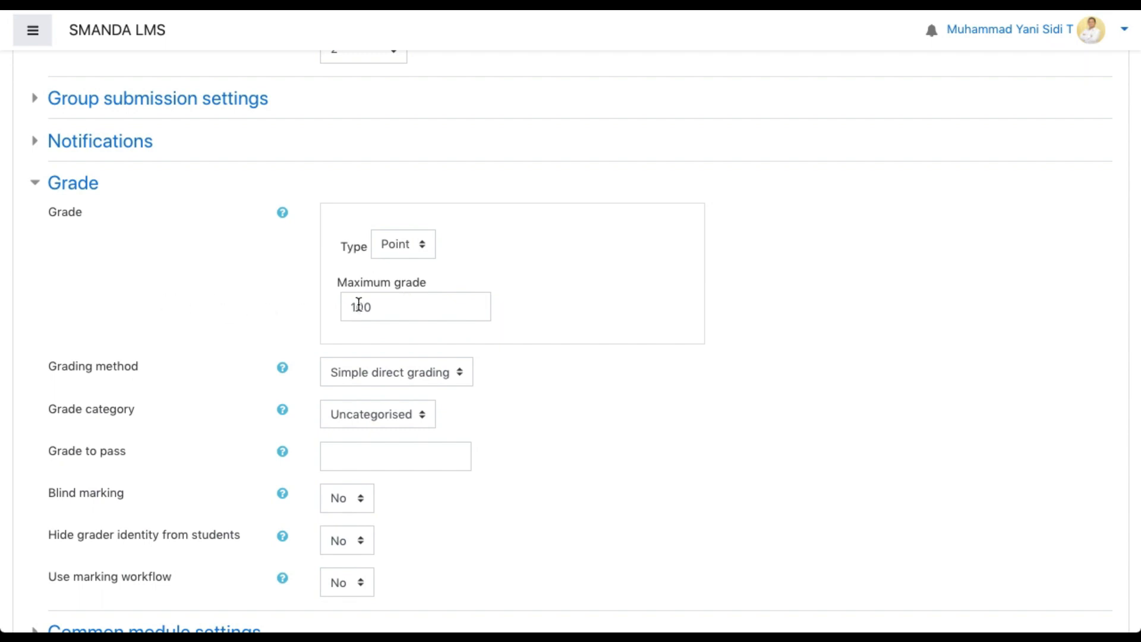
pyautogui.click(34, 183)
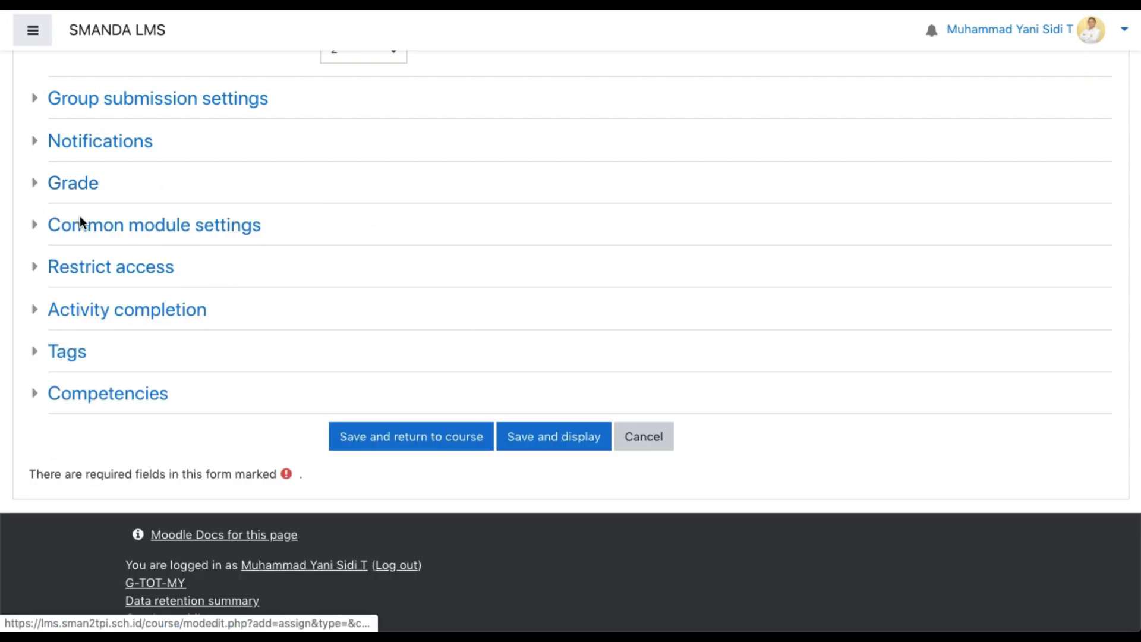
# Add an activity completion access restriction requiring students to have Materi 1 marked complete
pyautogui.scroll(1, 221, 309)
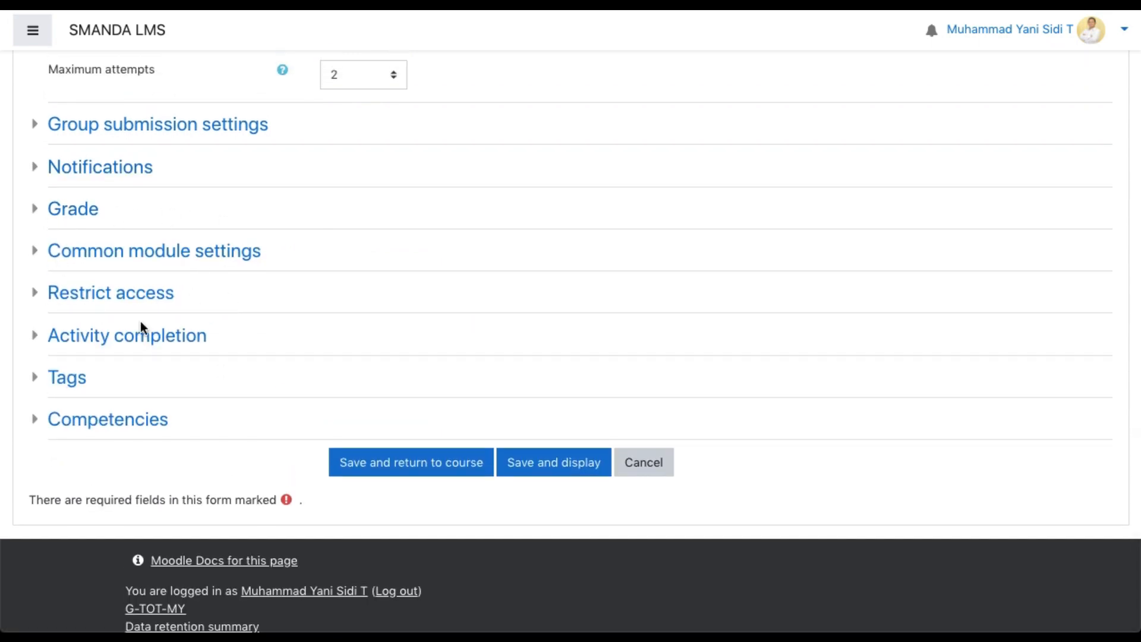
pyautogui.click(37, 302)
pyautogui.scroll(-1, 145, 359)
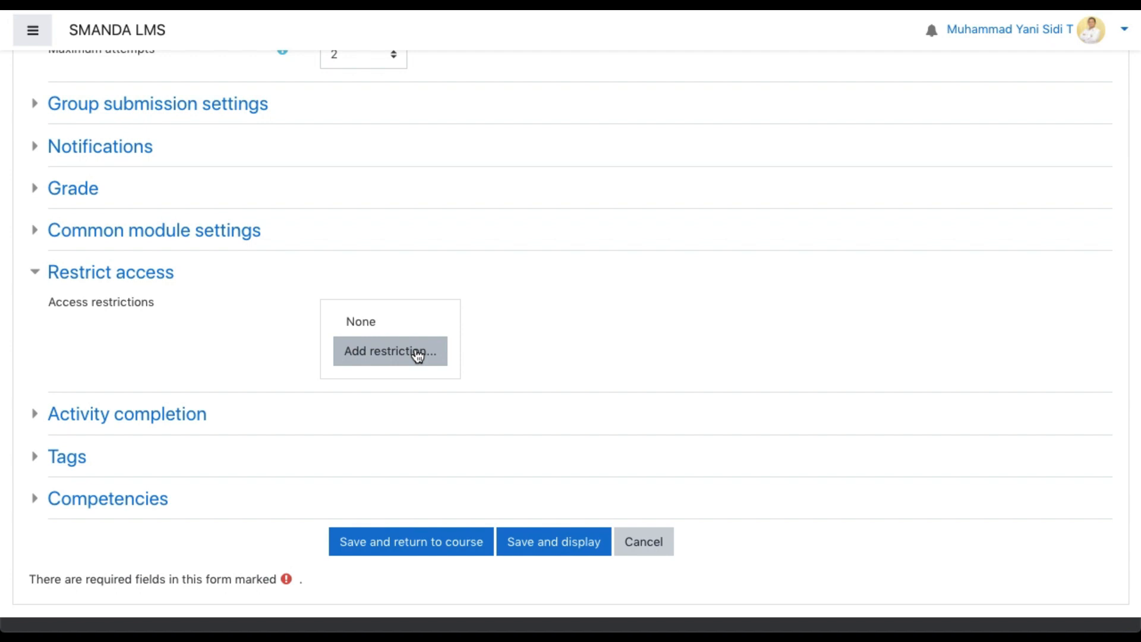
pyautogui.click(418, 356)
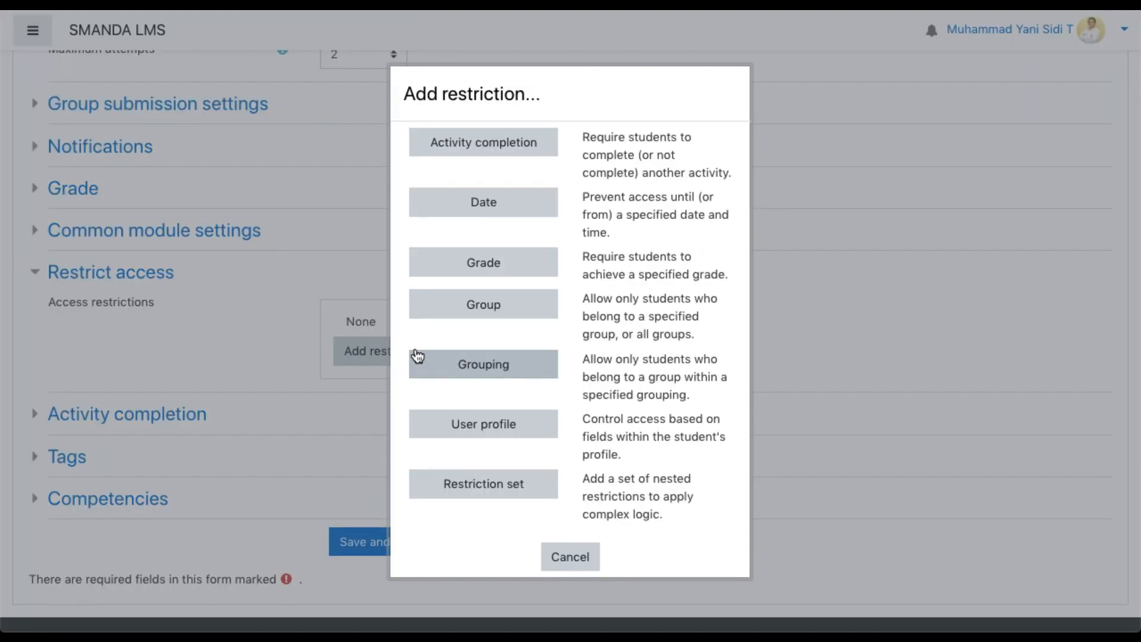
pyautogui.click(522, 145)
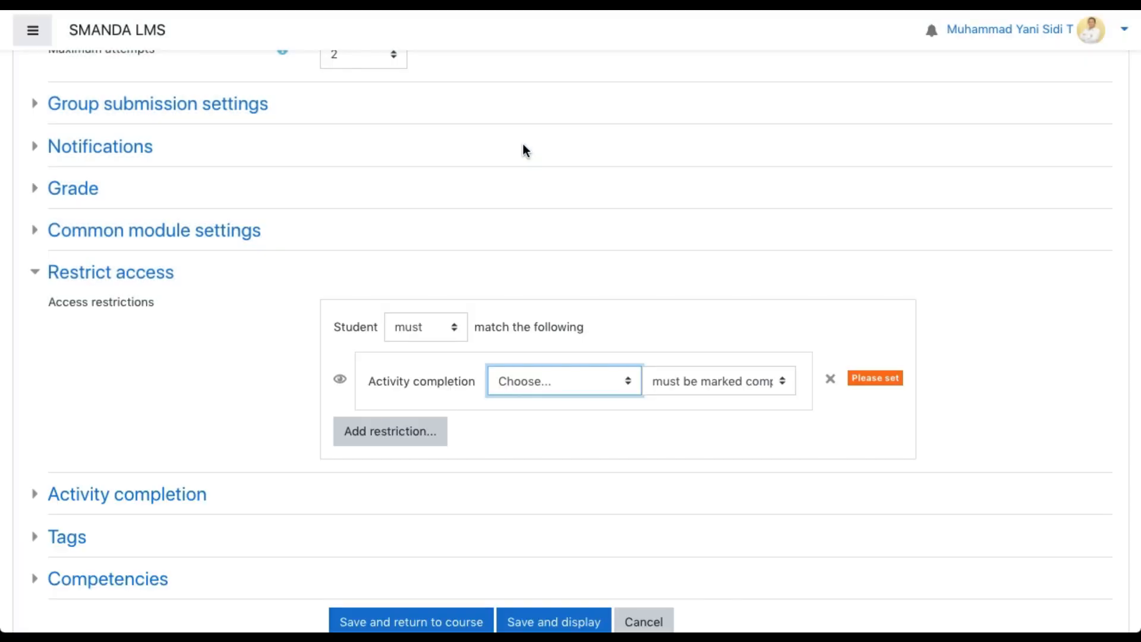
pyautogui.click(582, 383)
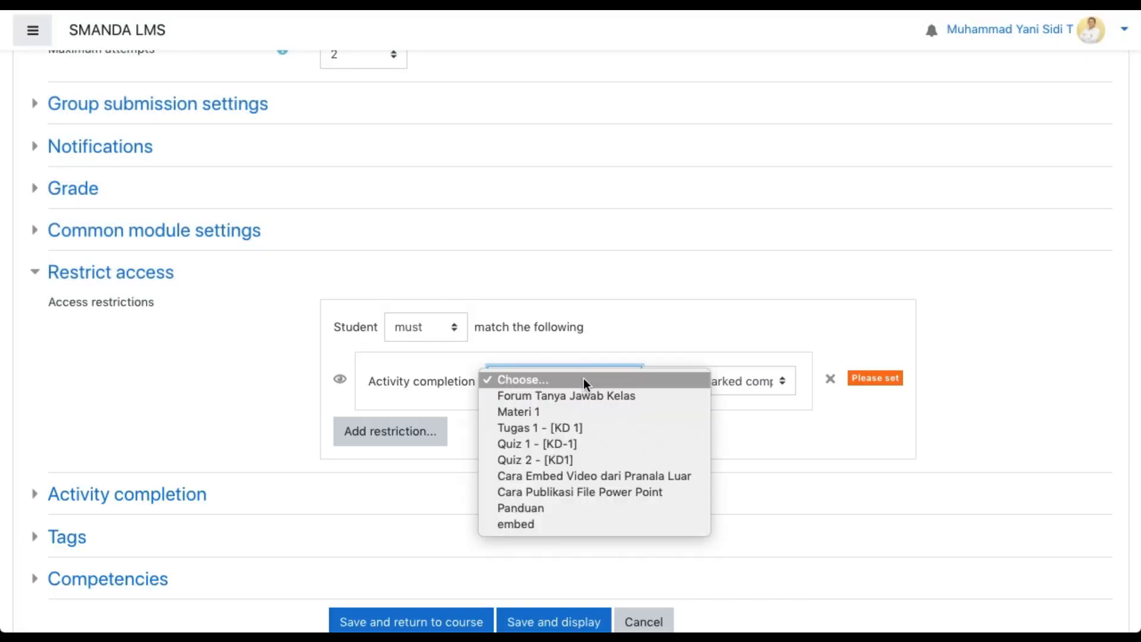
pyautogui.click(575, 412)
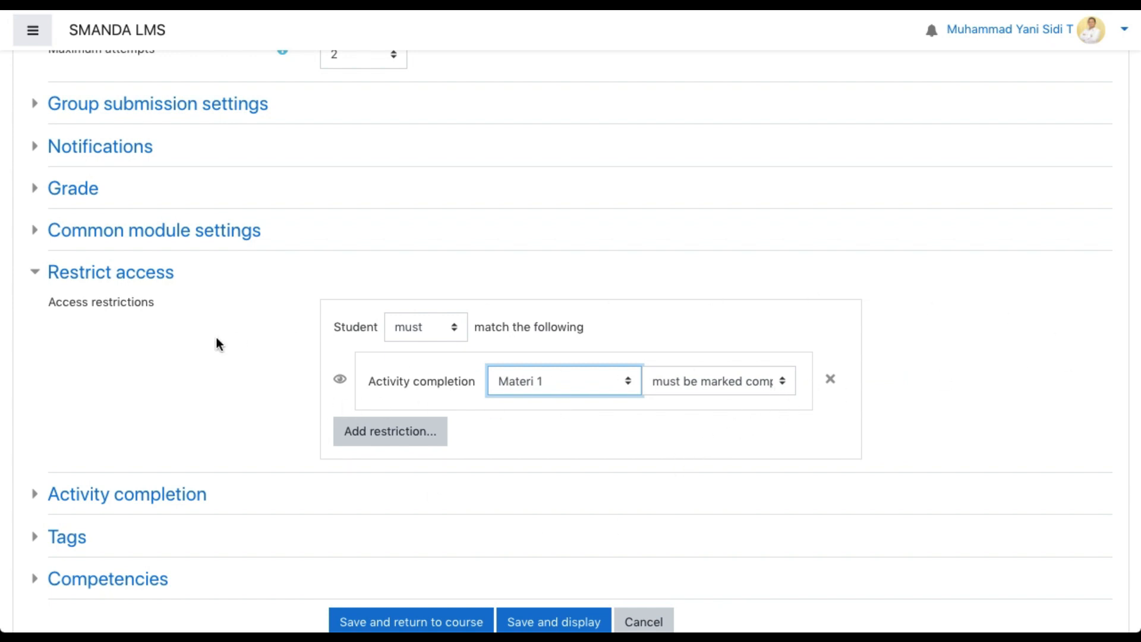
# Review the assignment's completion tracking and expected completion date settings
pyautogui.scroll(2, 484, 322)
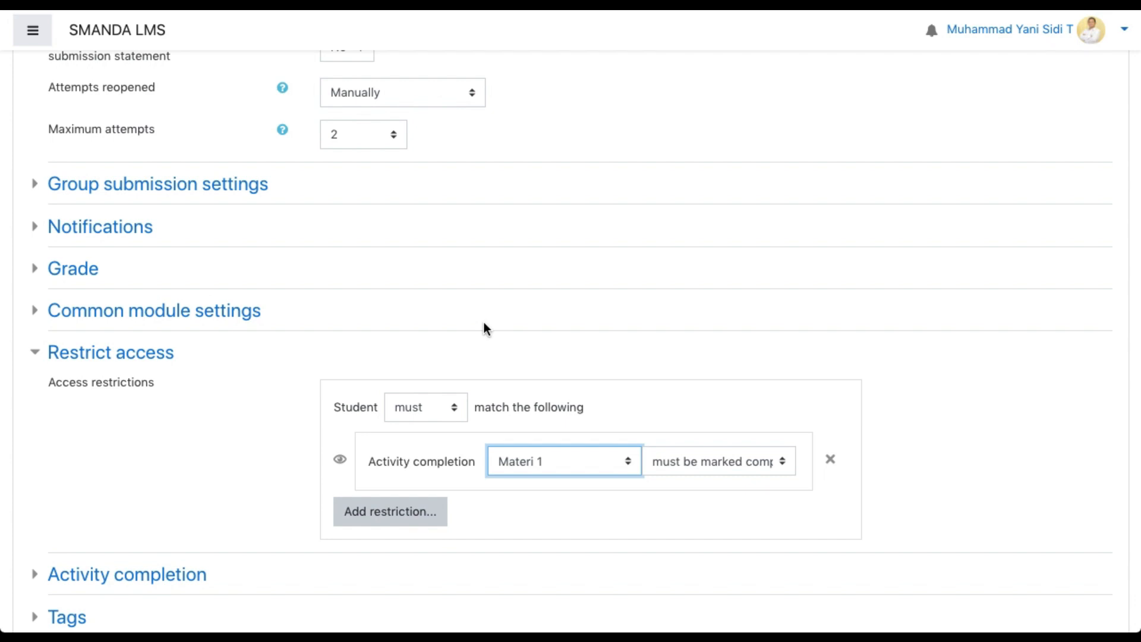
pyautogui.scroll(-2, 483, 322)
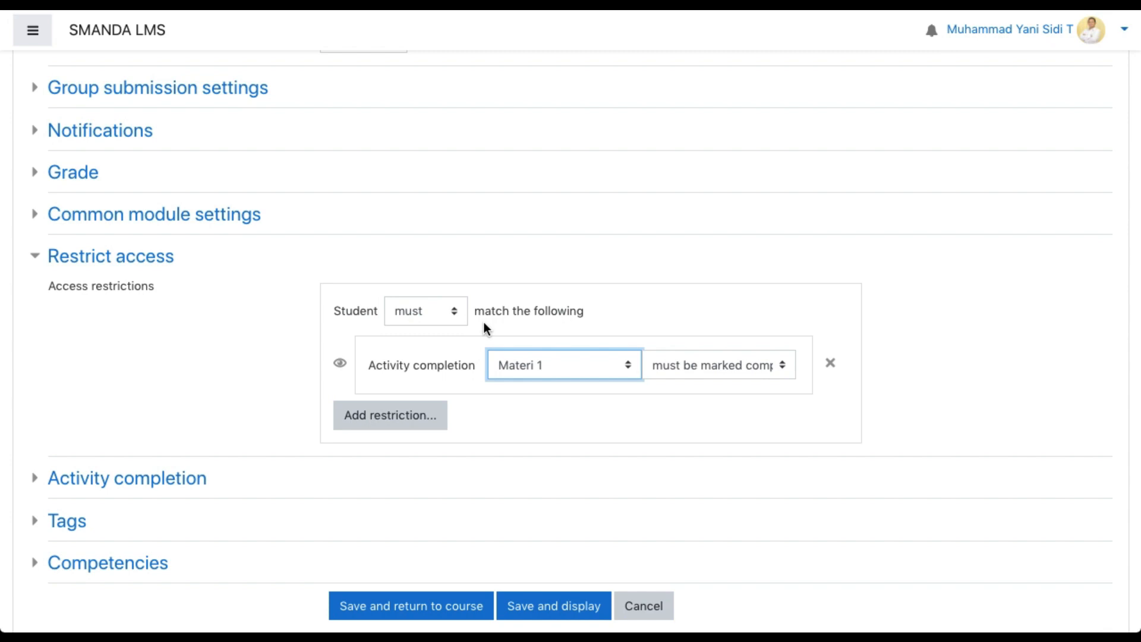
pyautogui.scroll(-2, 484, 325)
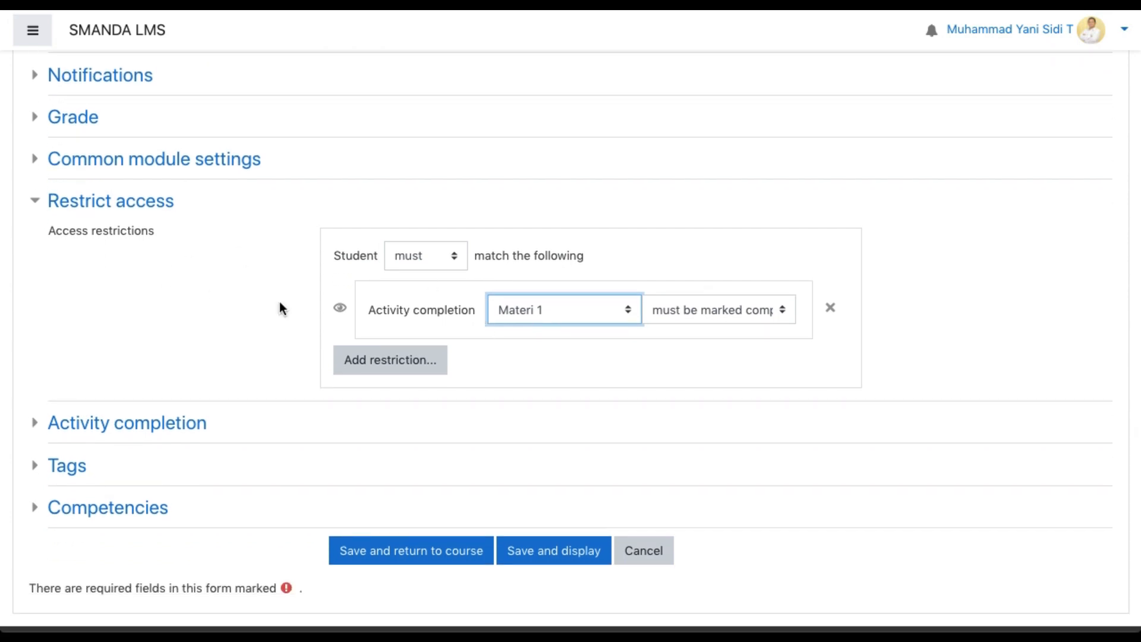
pyautogui.scroll(-3, 213, 337)
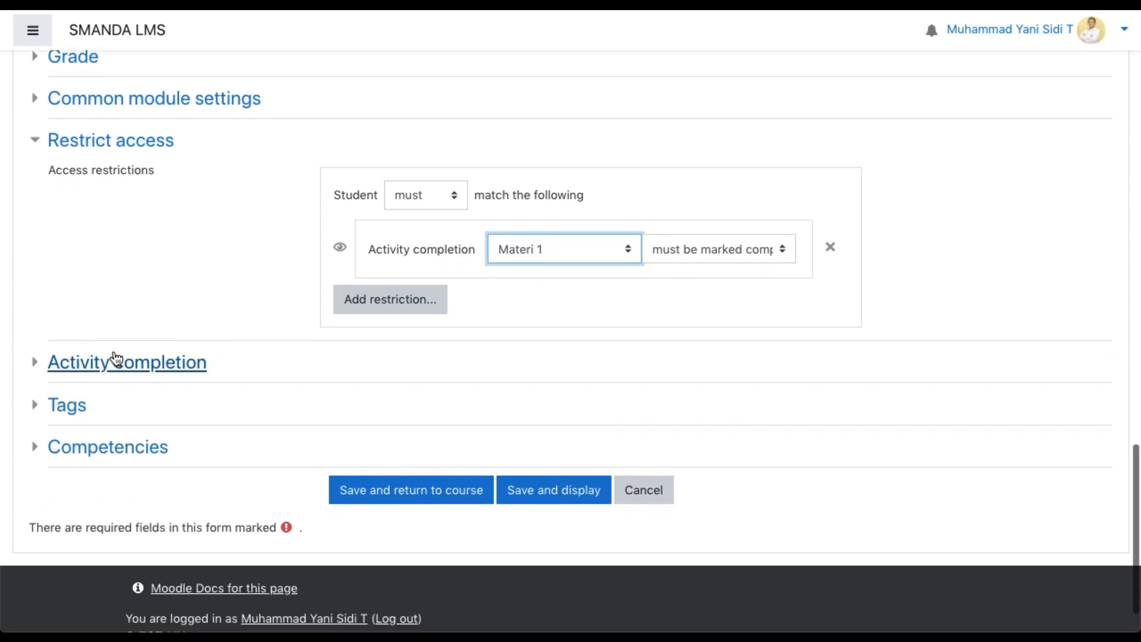
pyautogui.click(36, 353)
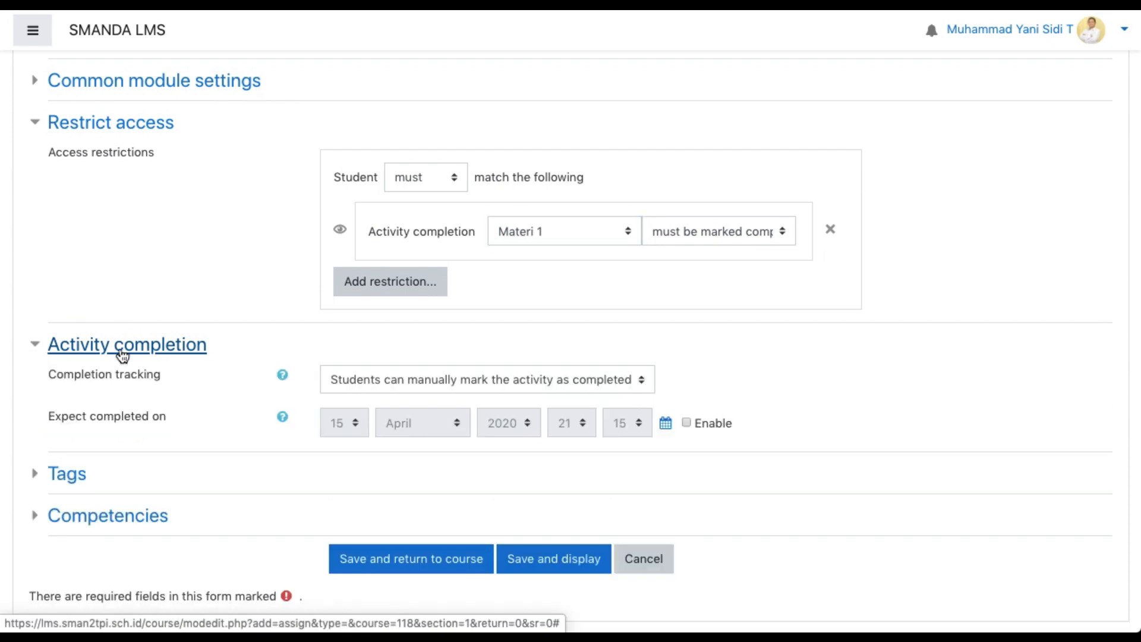
pyautogui.scroll(-2, 124, 355)
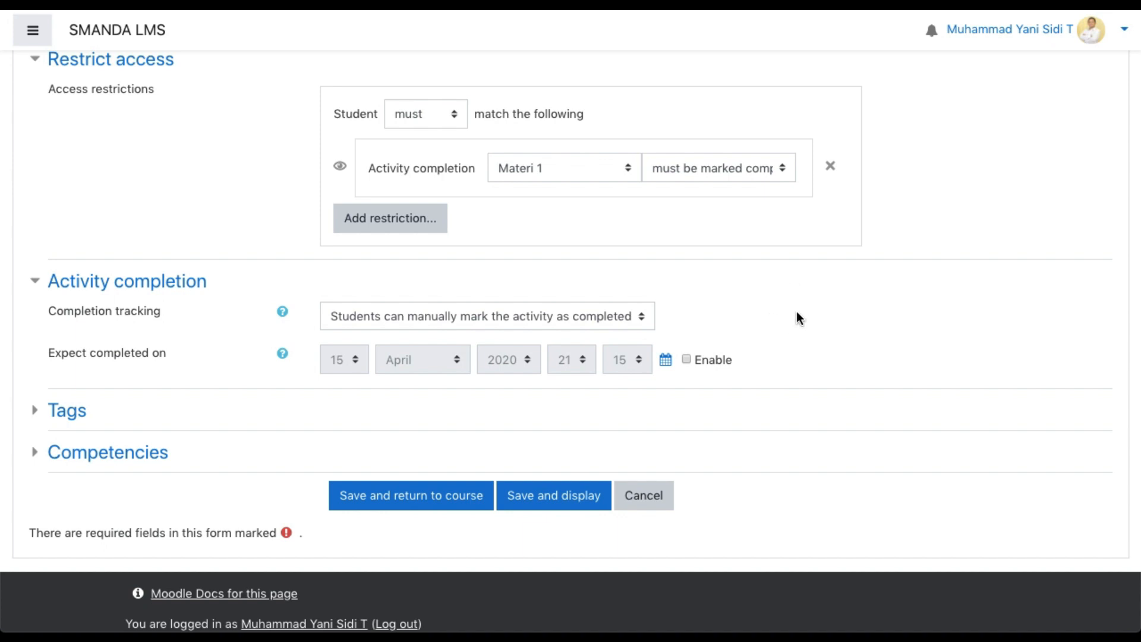
# Set completion tracking to "Show activity as complete when conditions are met", then save and display the assignment
pyautogui.click(642, 317)
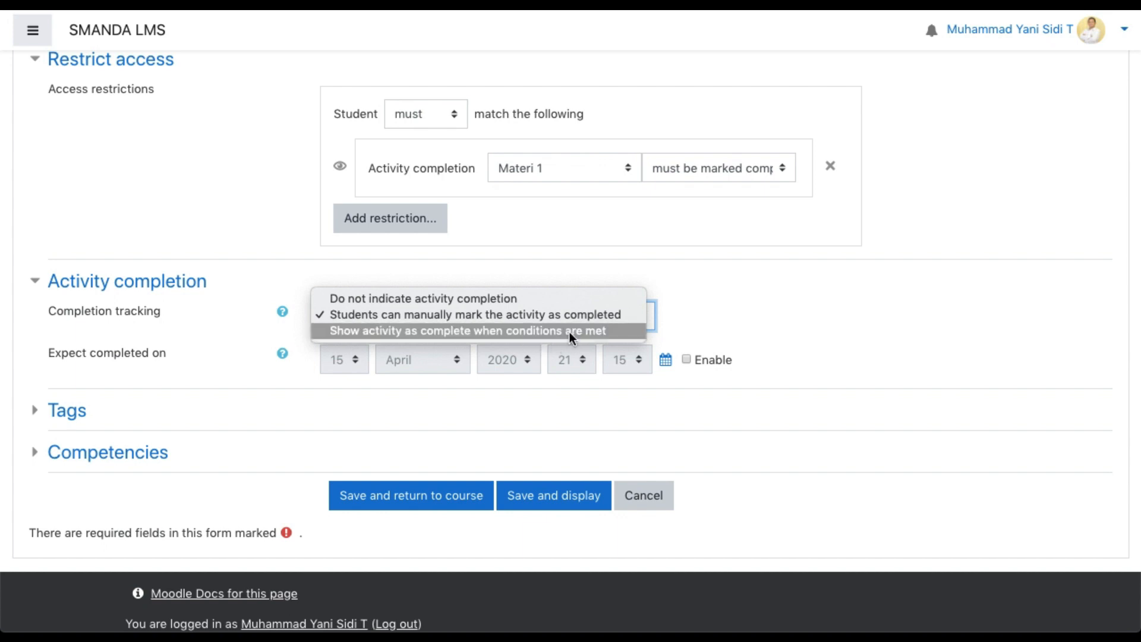
pyautogui.click(618, 331)
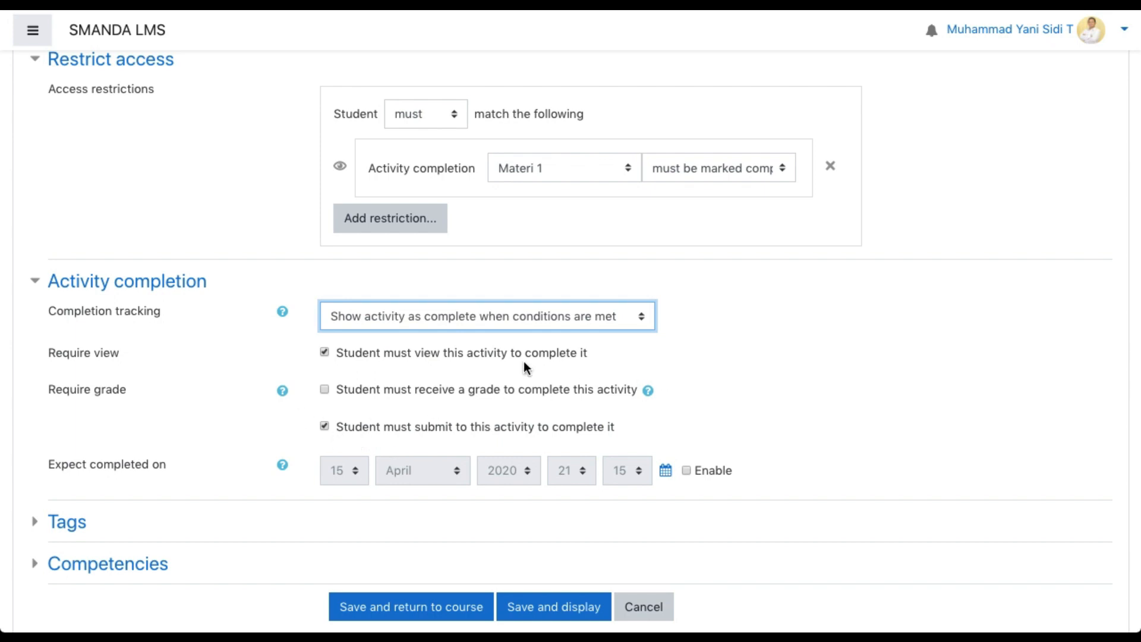
pyautogui.scroll(-2, 410, 490)
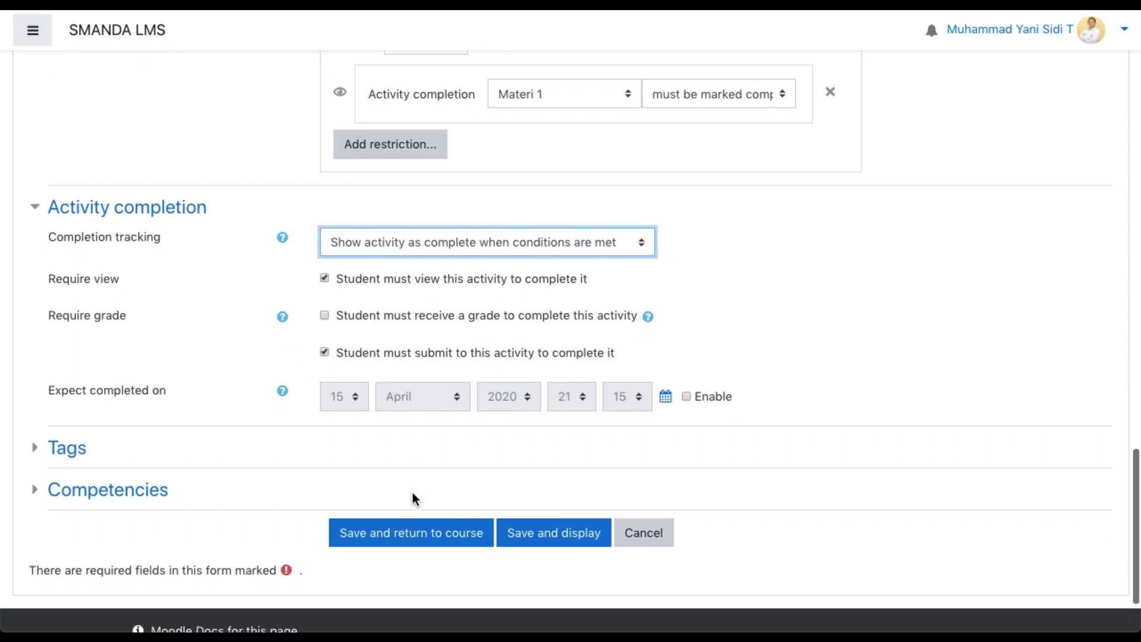
pyautogui.click(539, 536)
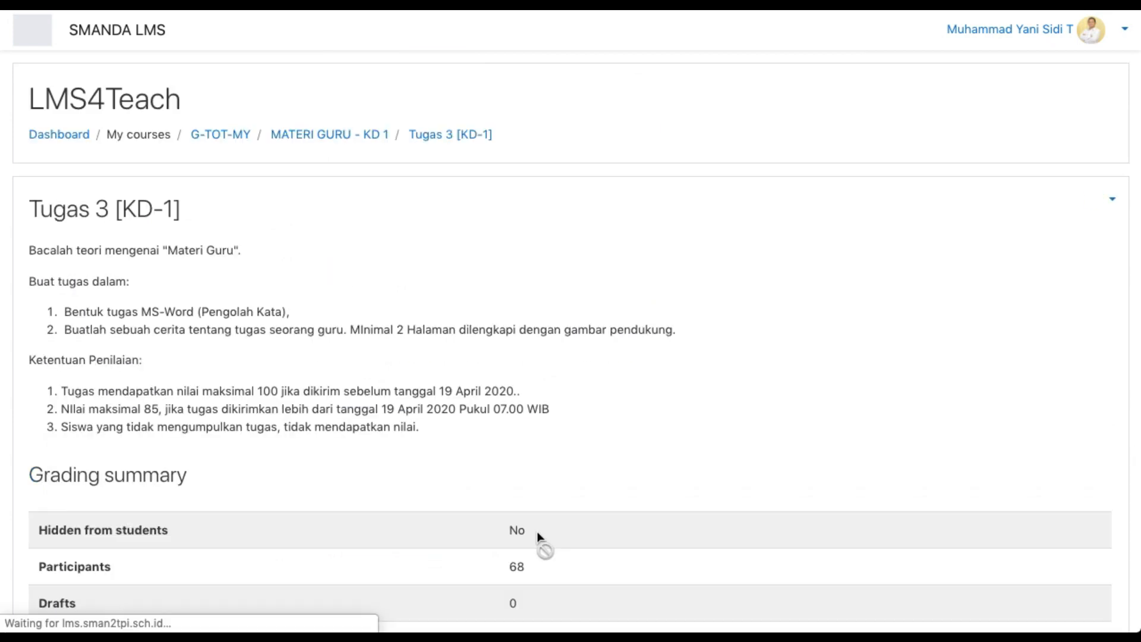
# Review the saved assignment's instructions, assessment rules and grading summary, including the due date
pyautogui.scroll(-1, 398, 323)
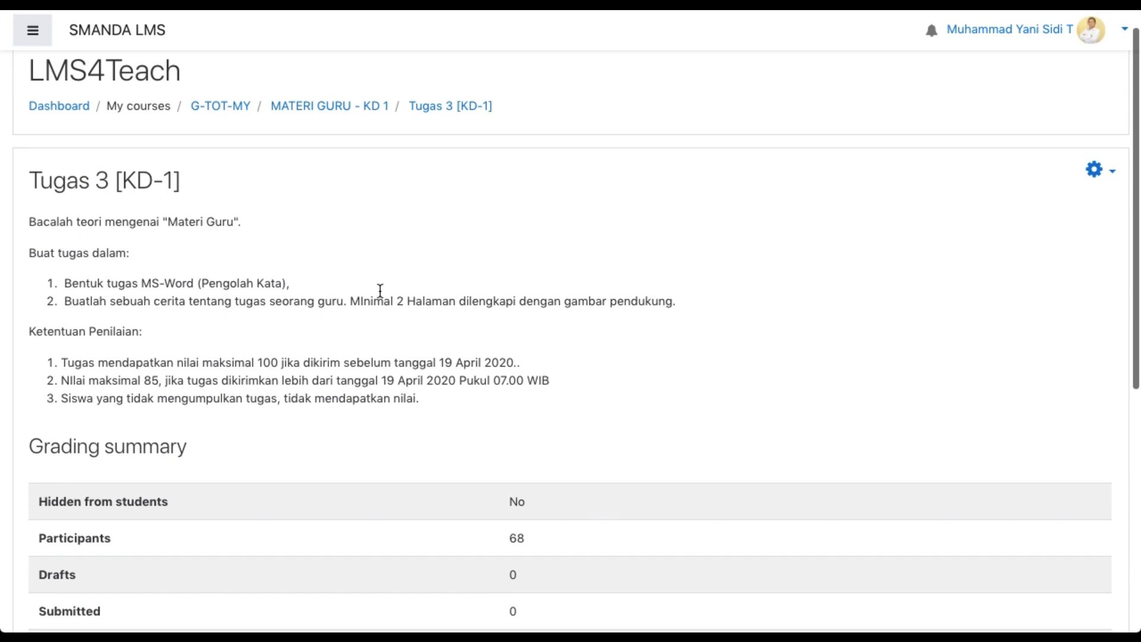
pyautogui.scroll(-1, 471, 381)
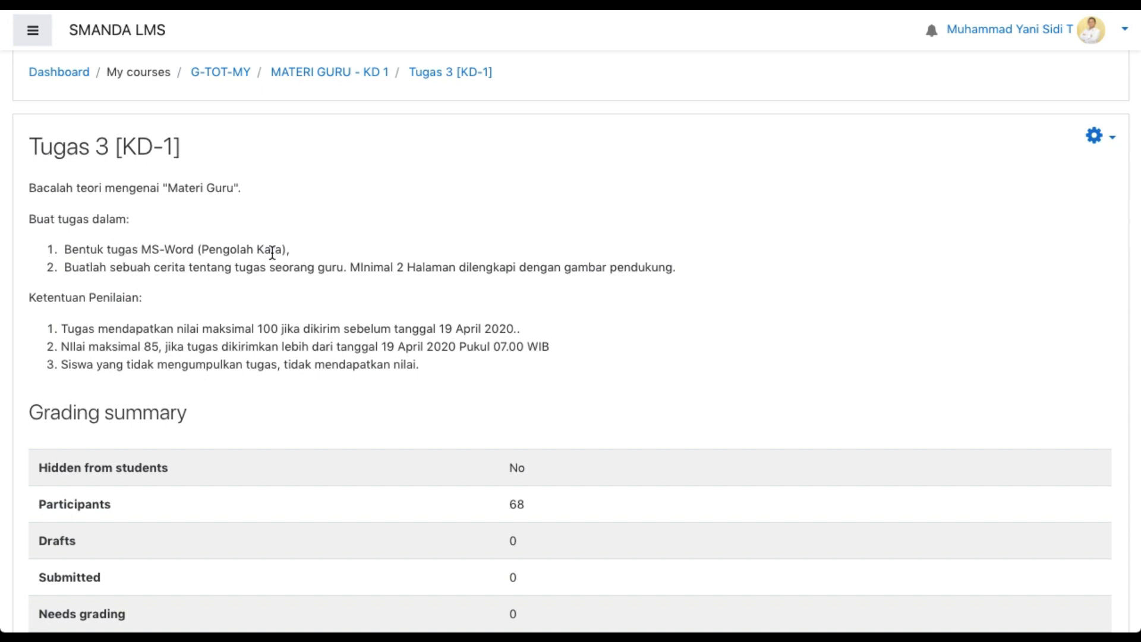
pyautogui.scroll(-1, 101, 283)
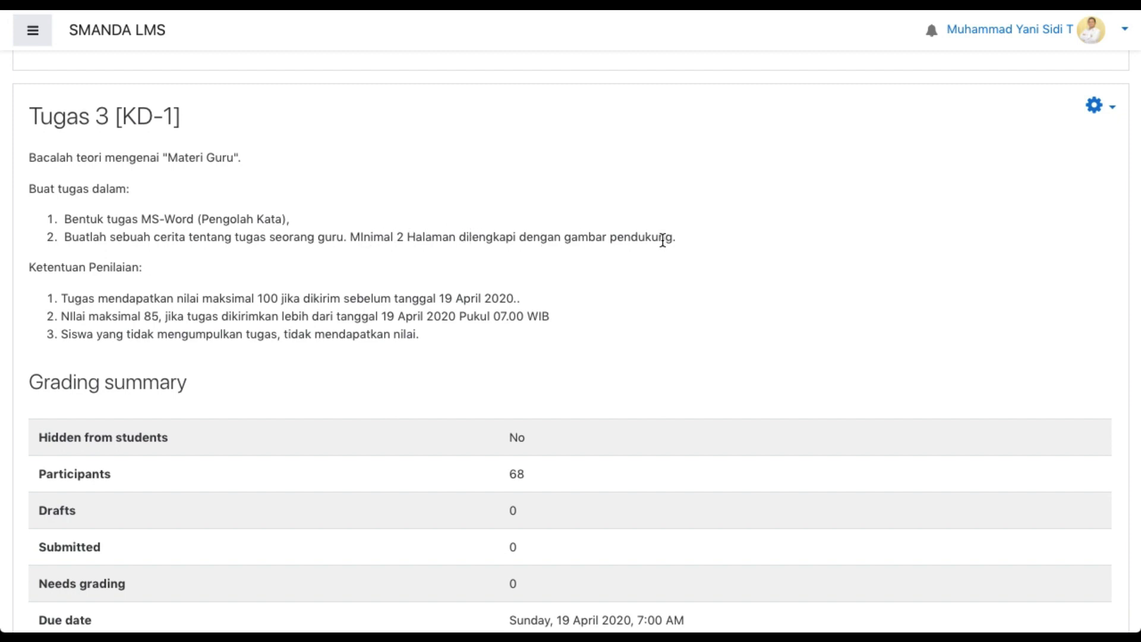
pyautogui.scroll(-2, 166, 294)
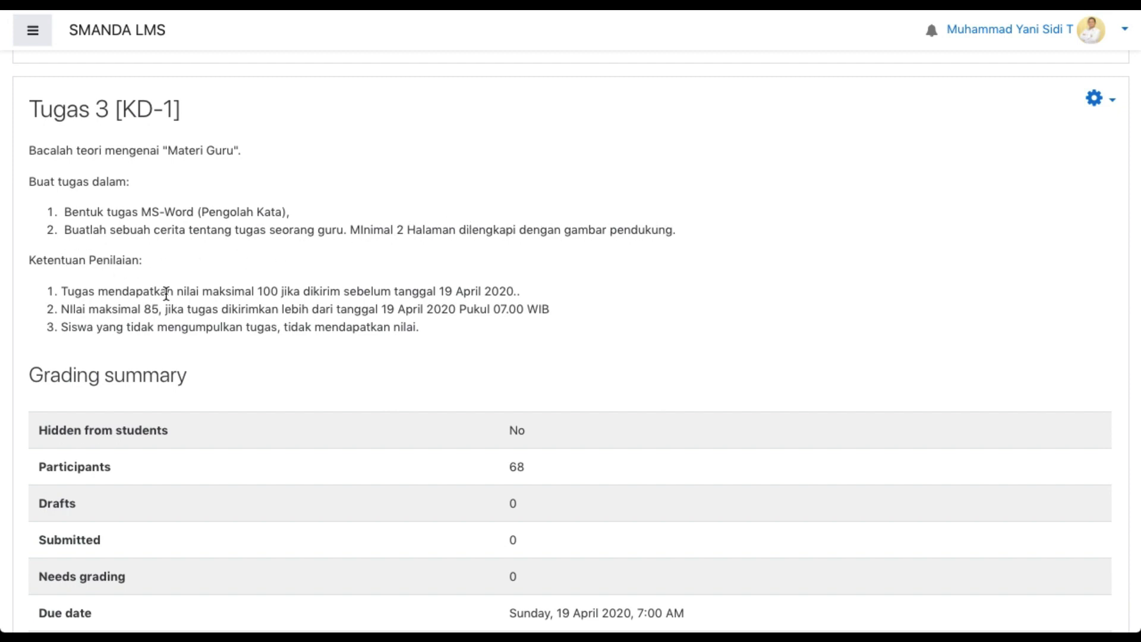
pyautogui.scroll(-3, 419, 265)
pyautogui.scroll(-1, 419, 265)
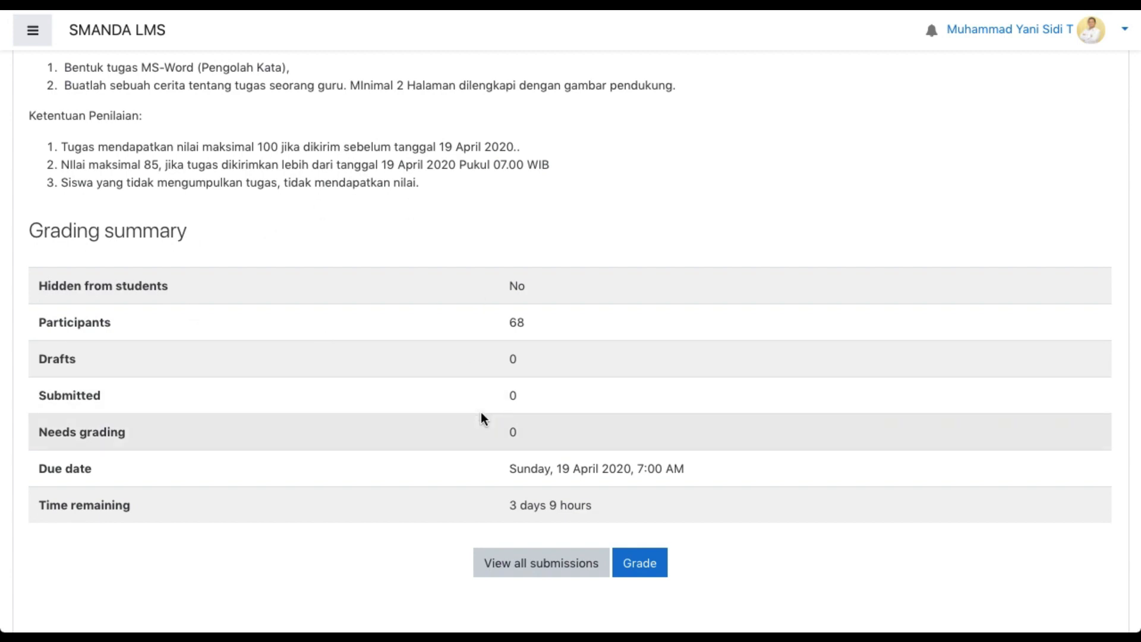
pyautogui.scroll(-5, 481, 416)
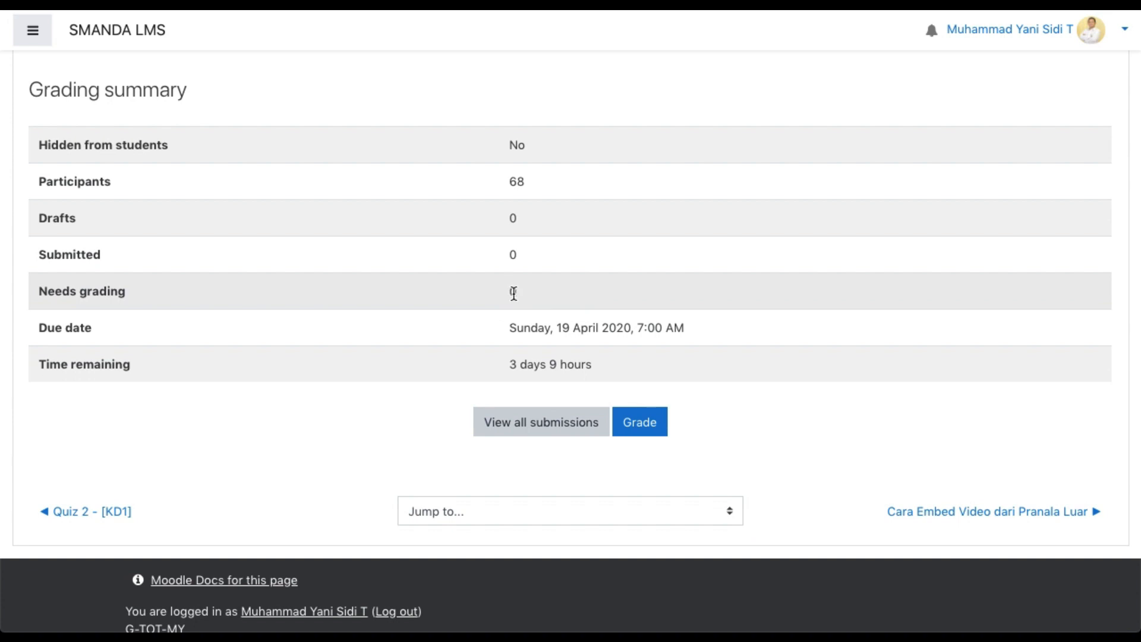
# Open the list of all submissions for Tugas 3 [KD-1] and check the participants' submission status
pyautogui.click(529, 433)
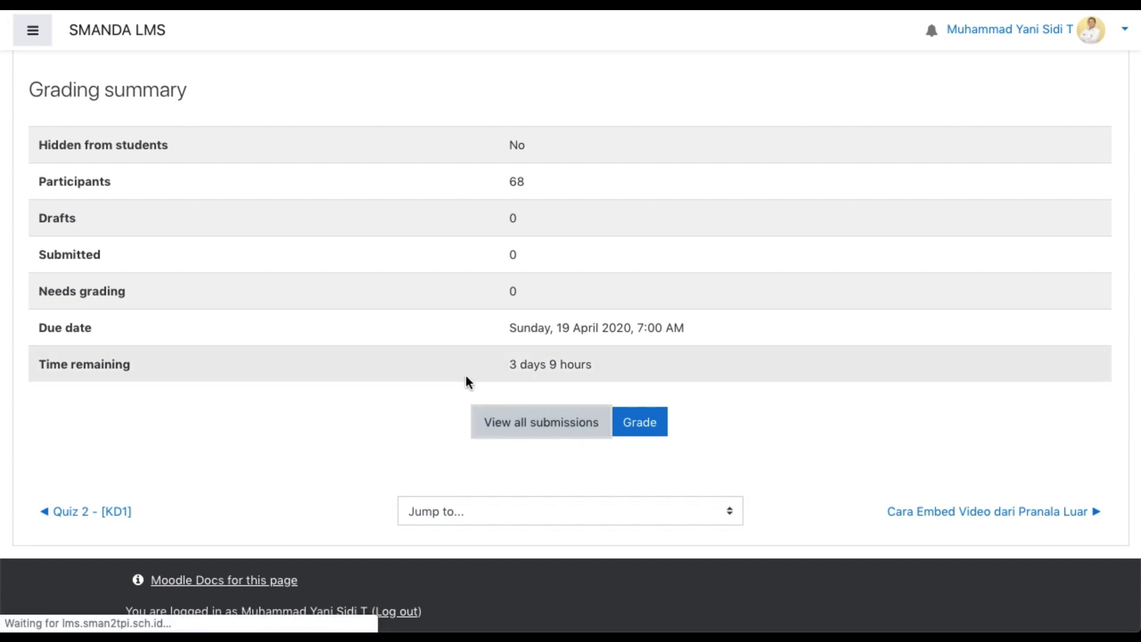
pyautogui.scroll(-2, 466, 375)
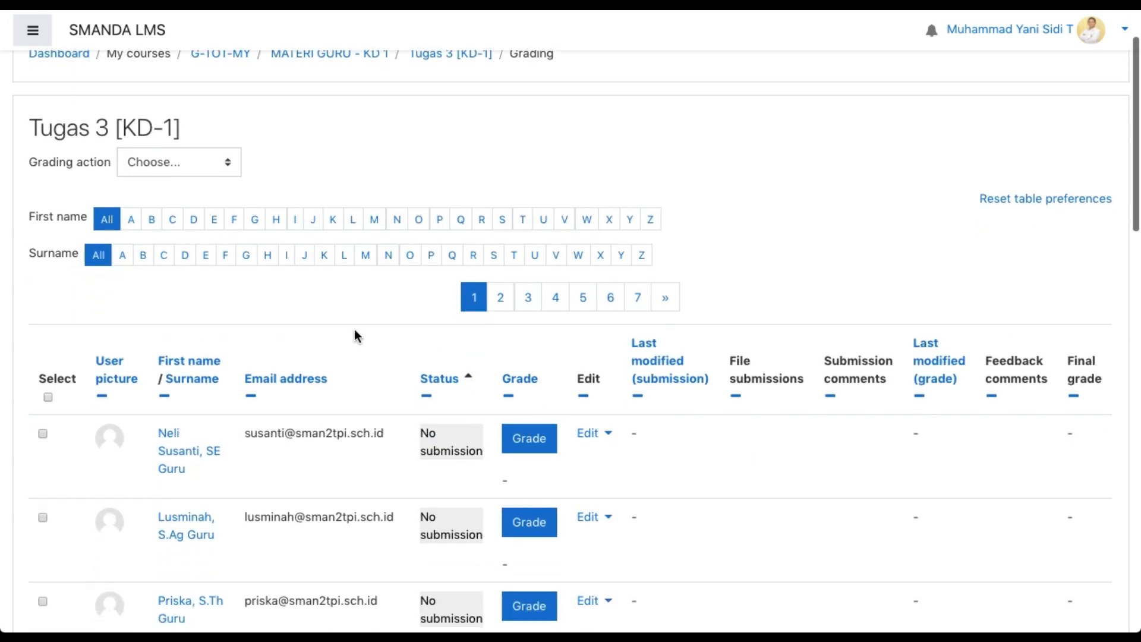
pyautogui.scroll(-2, 274, 346)
pyautogui.scroll(-2, 273, 346)
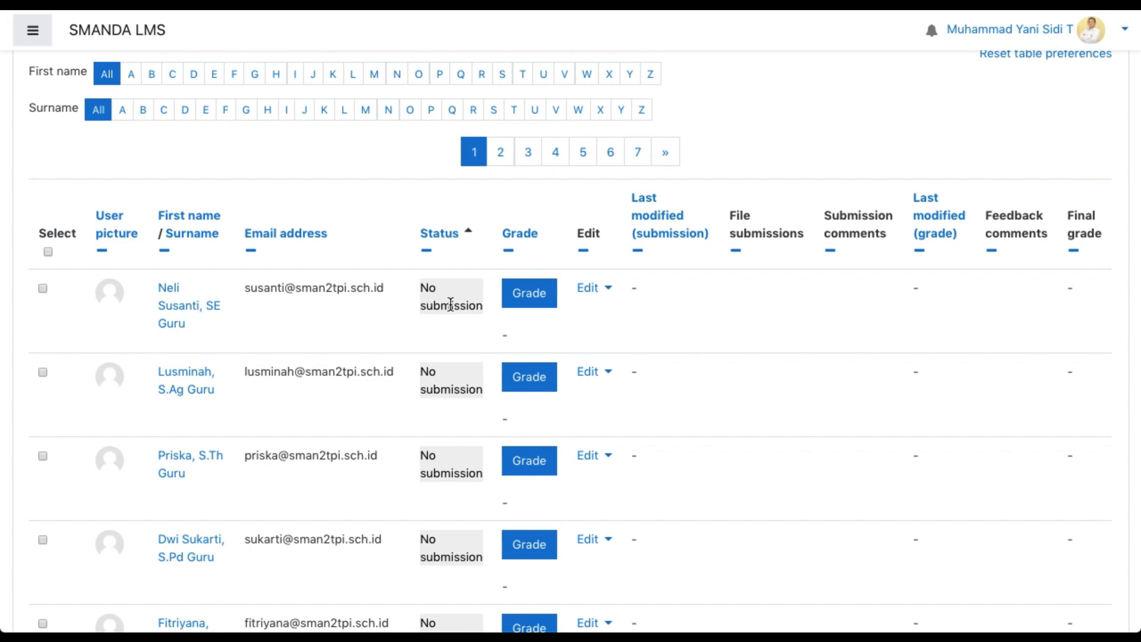
# Open the first listed participant's grading page, enter a grade of 80 and start a feedback comment
pyautogui.click(534, 304)
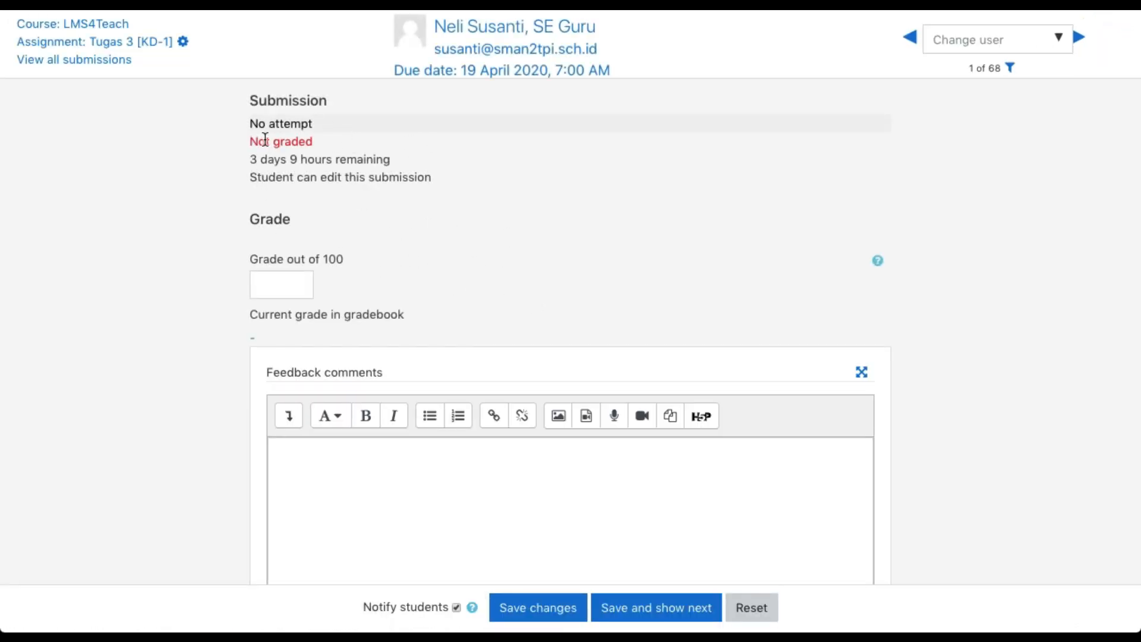
pyautogui.scroll(-2, 438, 193)
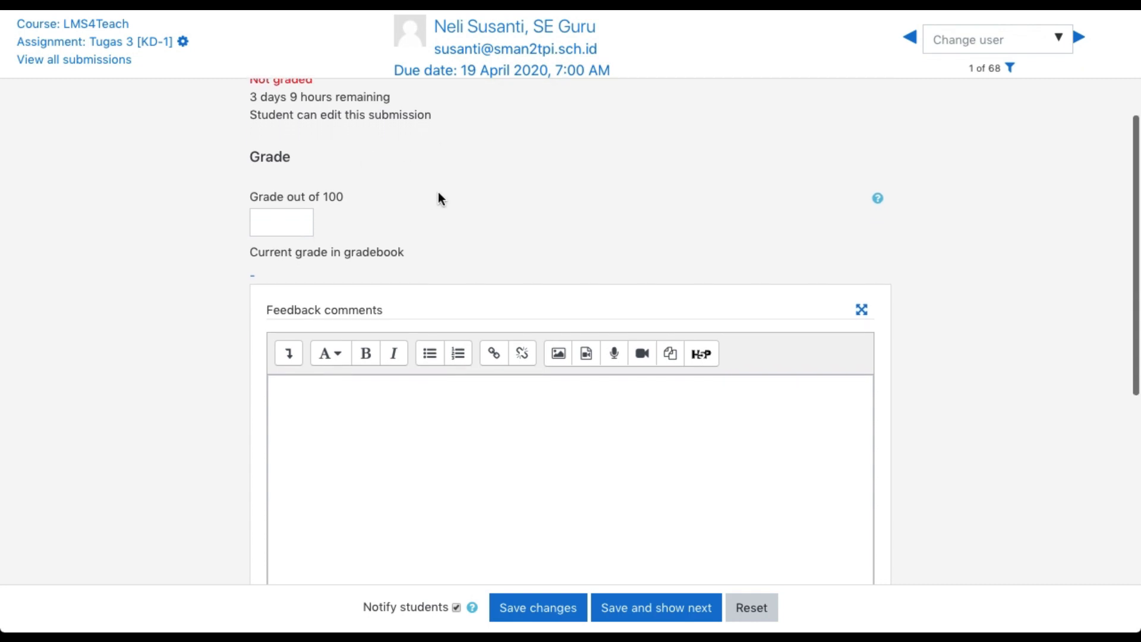
pyautogui.scroll(2, 438, 196)
pyautogui.scroll(-1, 410, 211)
pyautogui.click(283, 260)
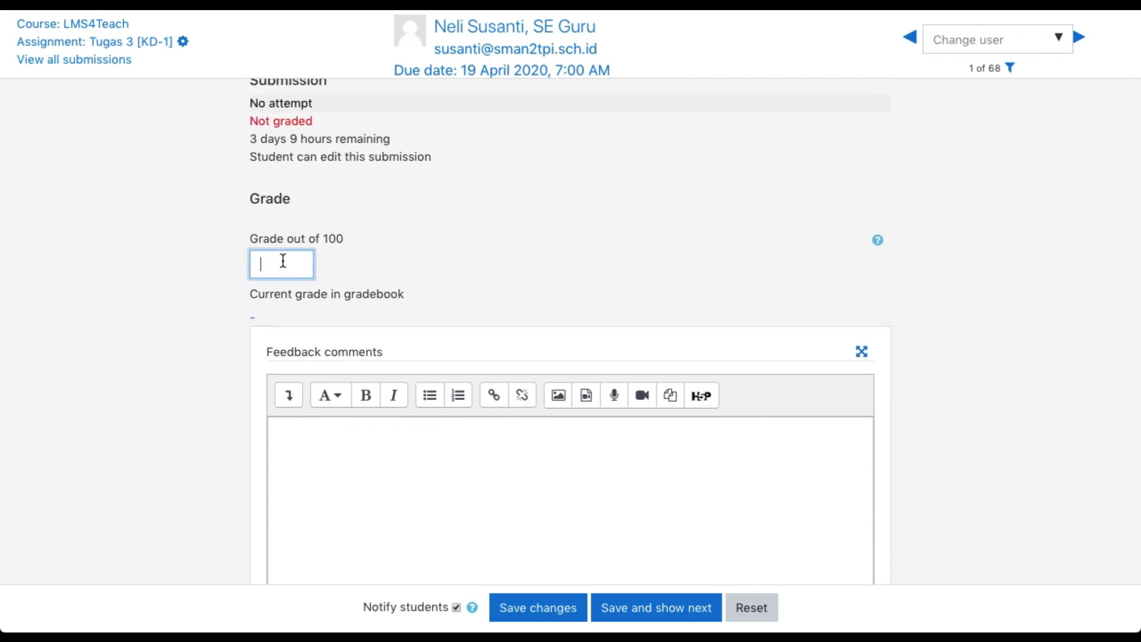
pyautogui.write('80')
pyautogui.click(326, 438)
pyautogui.write('U')
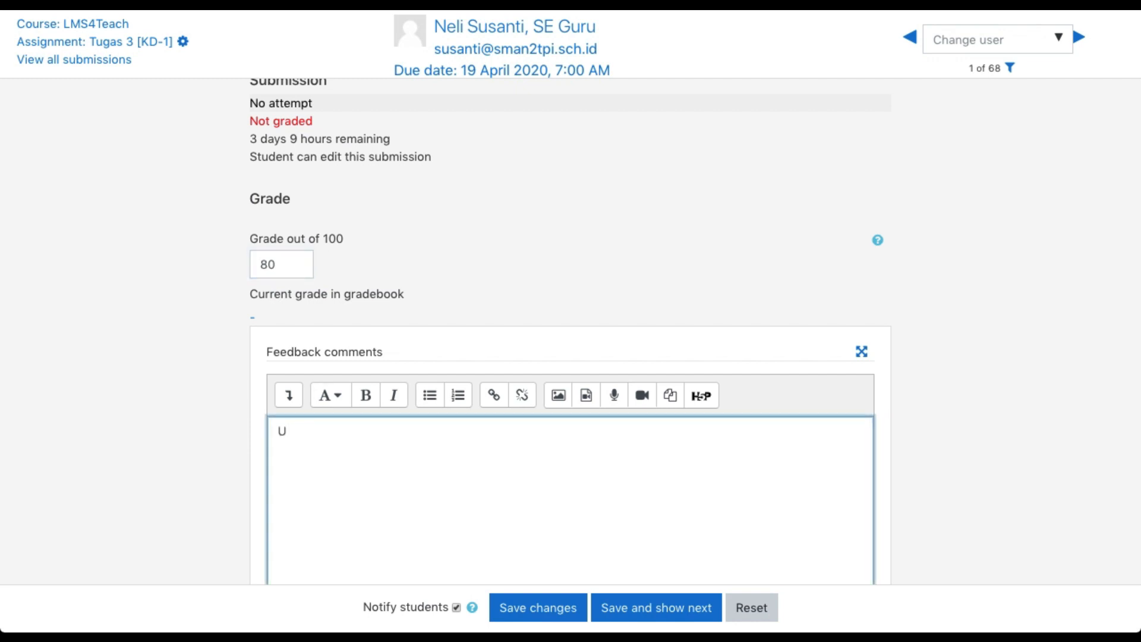
# Change the grade to 95 and replace the feedback with "tugas sudah baik, hanya perlu diberikan tambahan narasi yang sesuai."
pyautogui.click(271, 268)
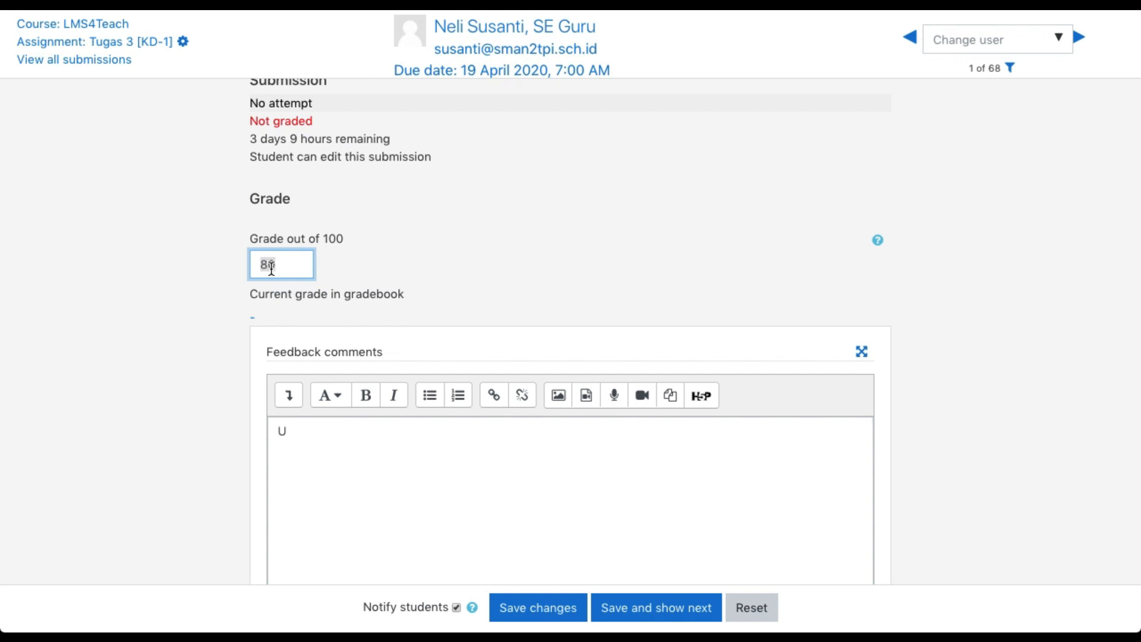
pyautogui.write('1')
pyautogui.click(319, 435)
pyautogui.press('BackSpace')
pyautogui.write('tugas ')
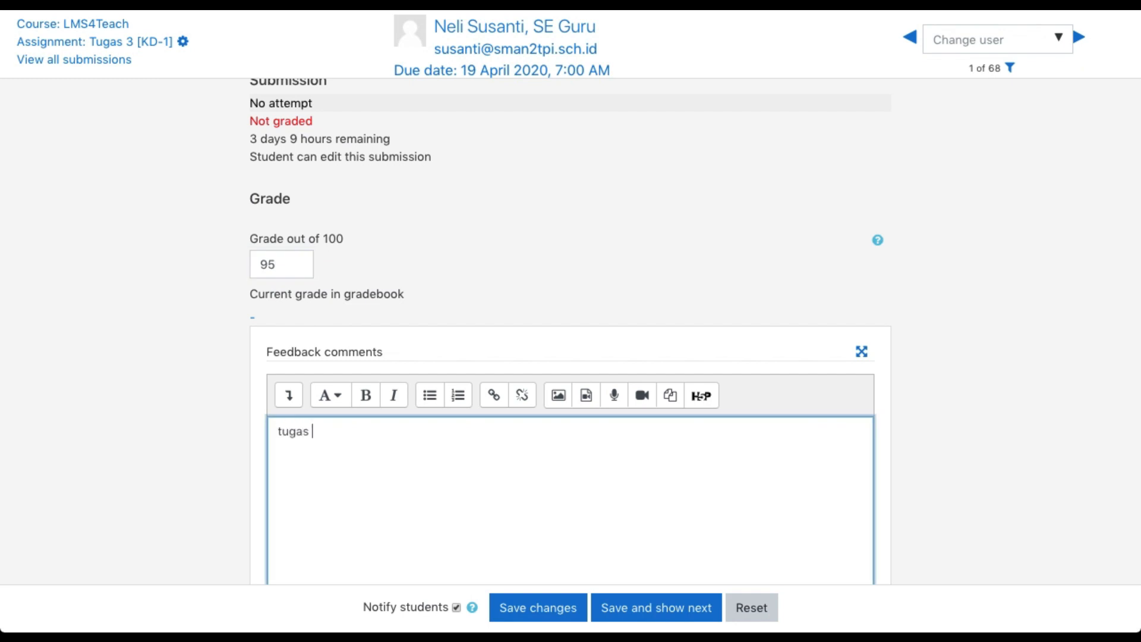
pyautogui.write('sudah baik, hanya perlu')
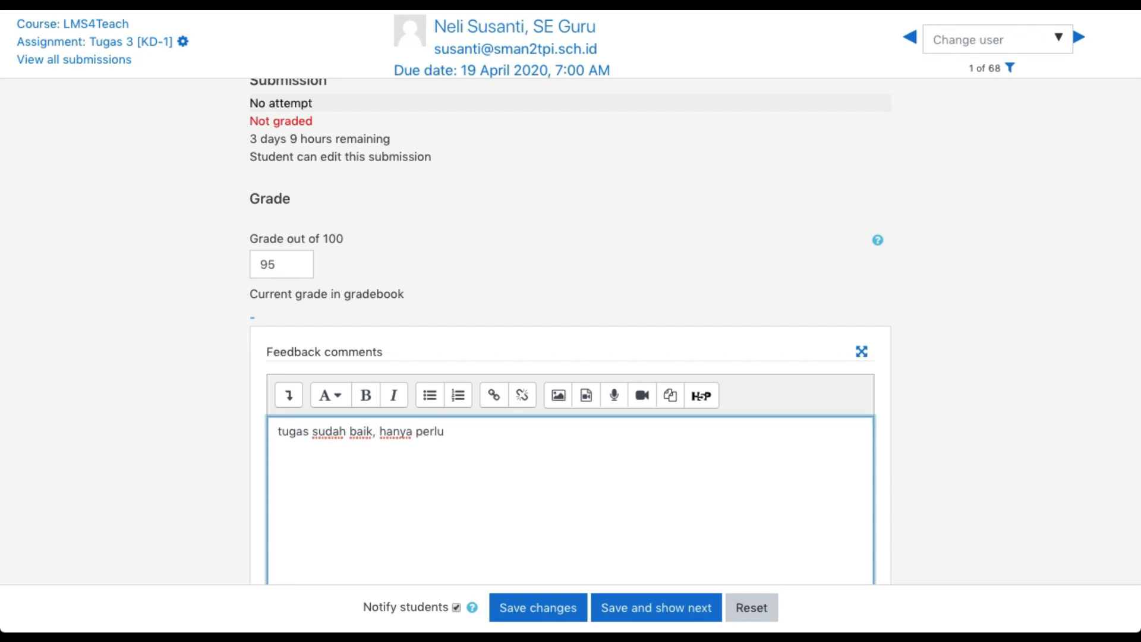
pyautogui.write(' diberikan tambaha')
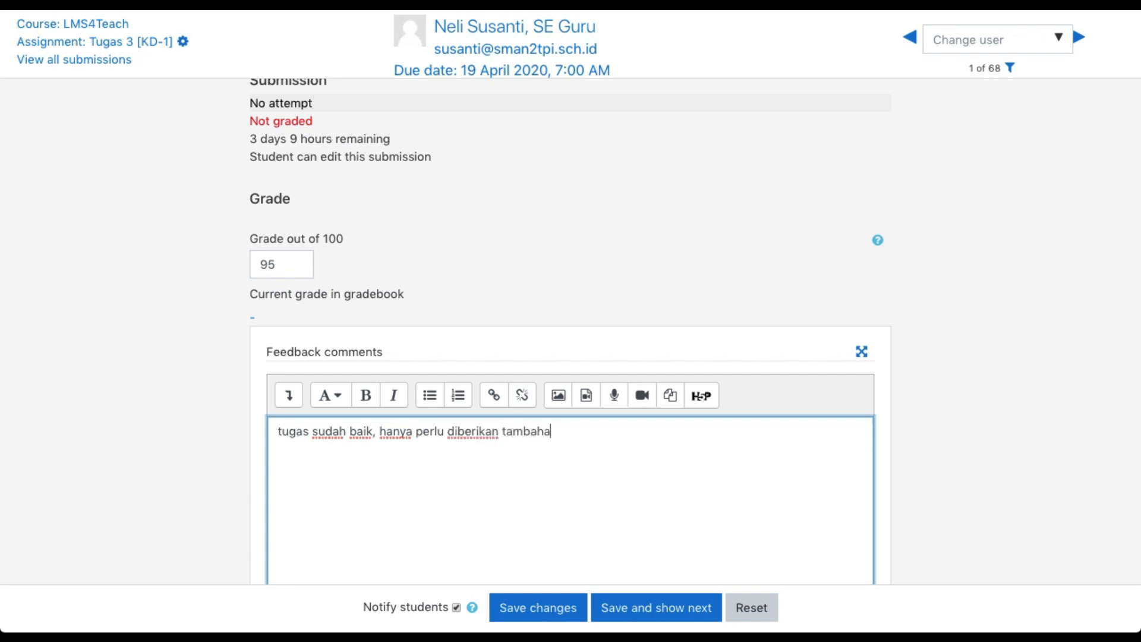
pyautogui.write('n narasi yang sesuai')
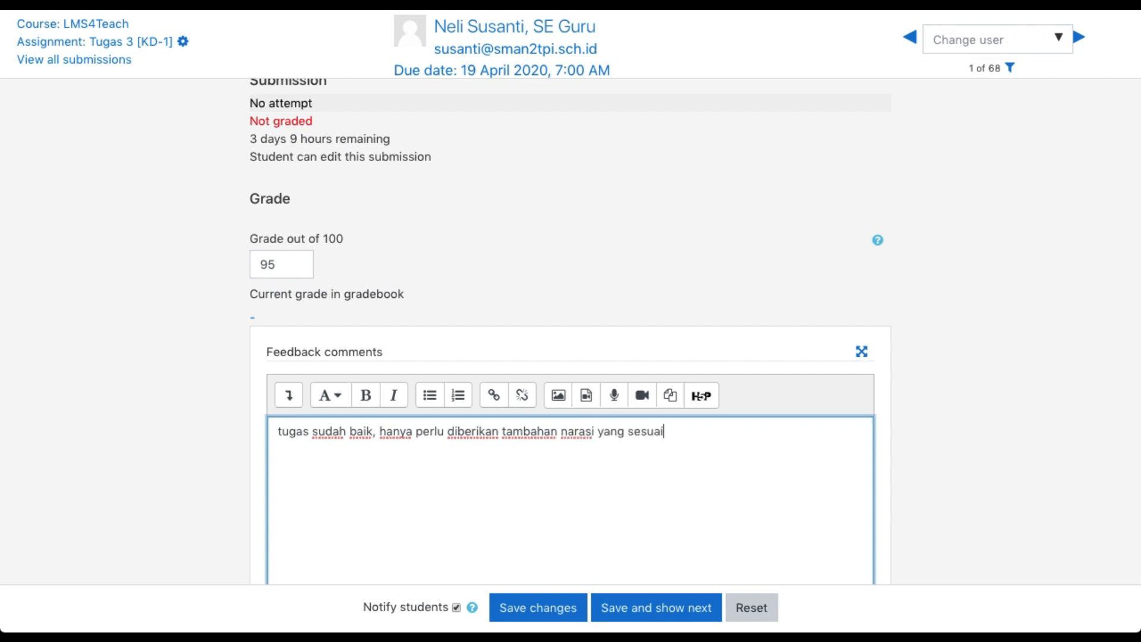
pyautogui.write('.')
# Review the grading form and reset the participant's unsaved grade and feedback
pyautogui.scroll(-3, 299, 461)
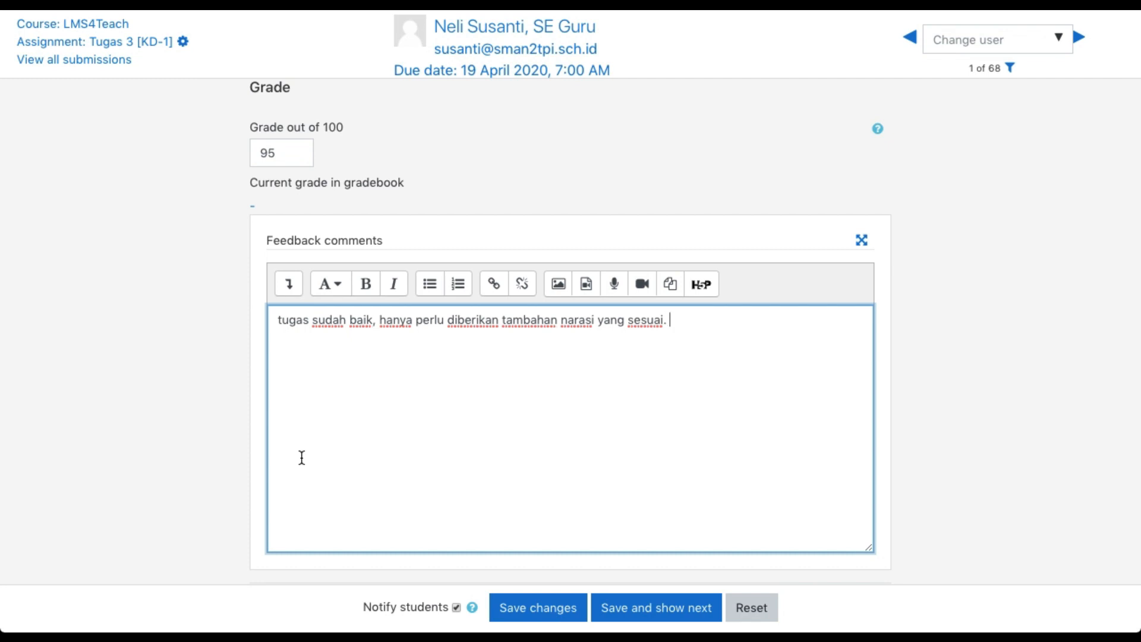
pyautogui.scroll(-1, 448, 556)
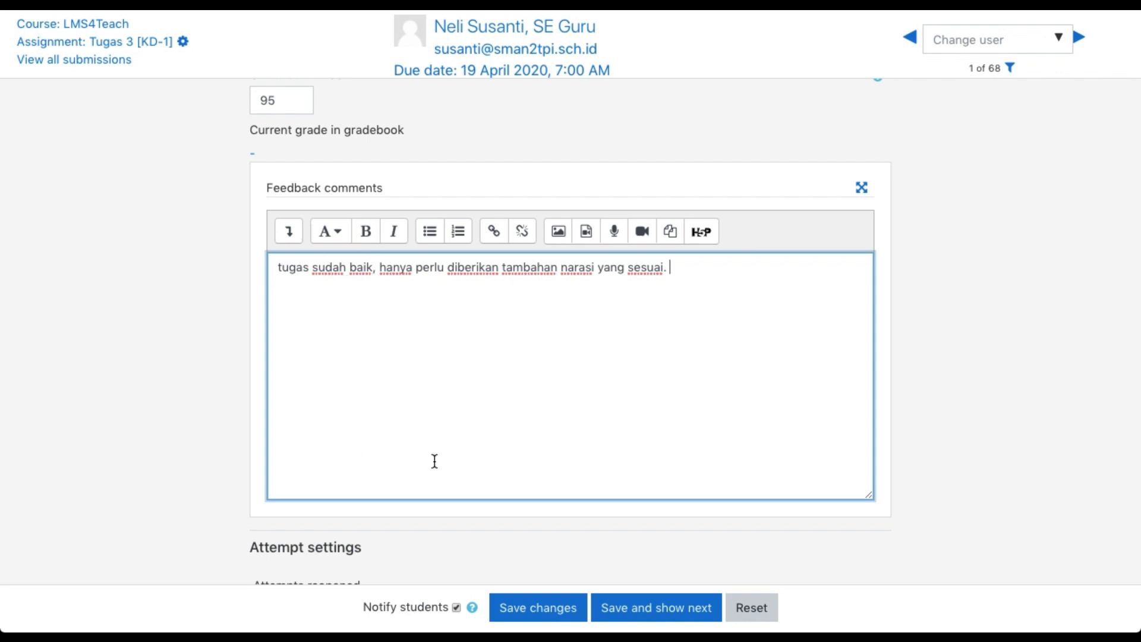
pyautogui.scroll(2, 427, 389)
pyautogui.scroll(-3, 414, 397)
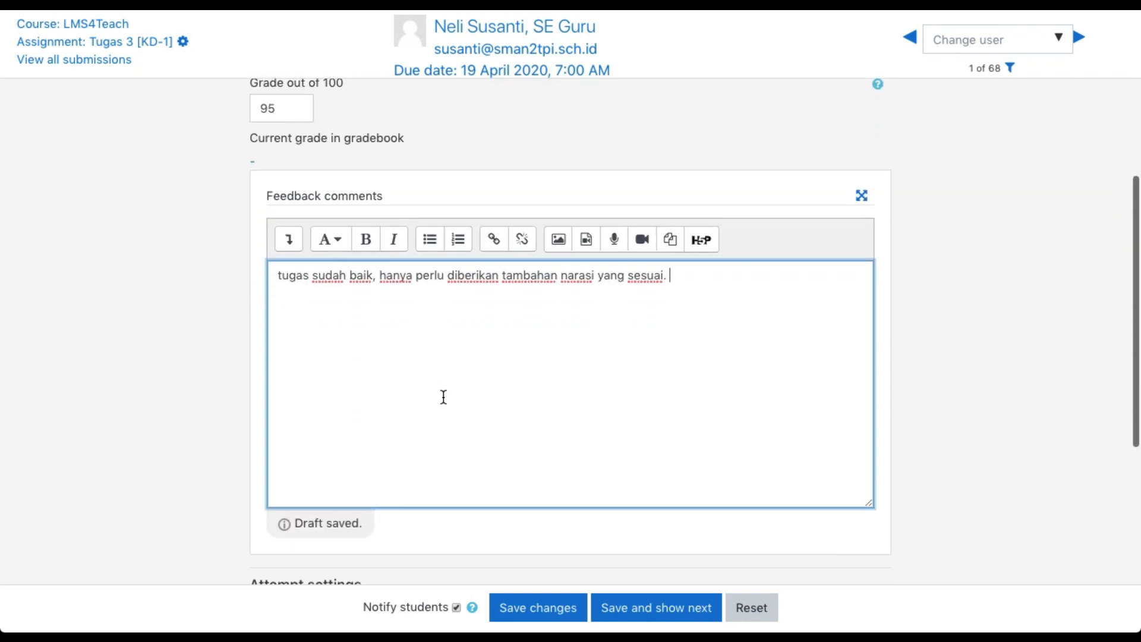
pyautogui.click(750, 609)
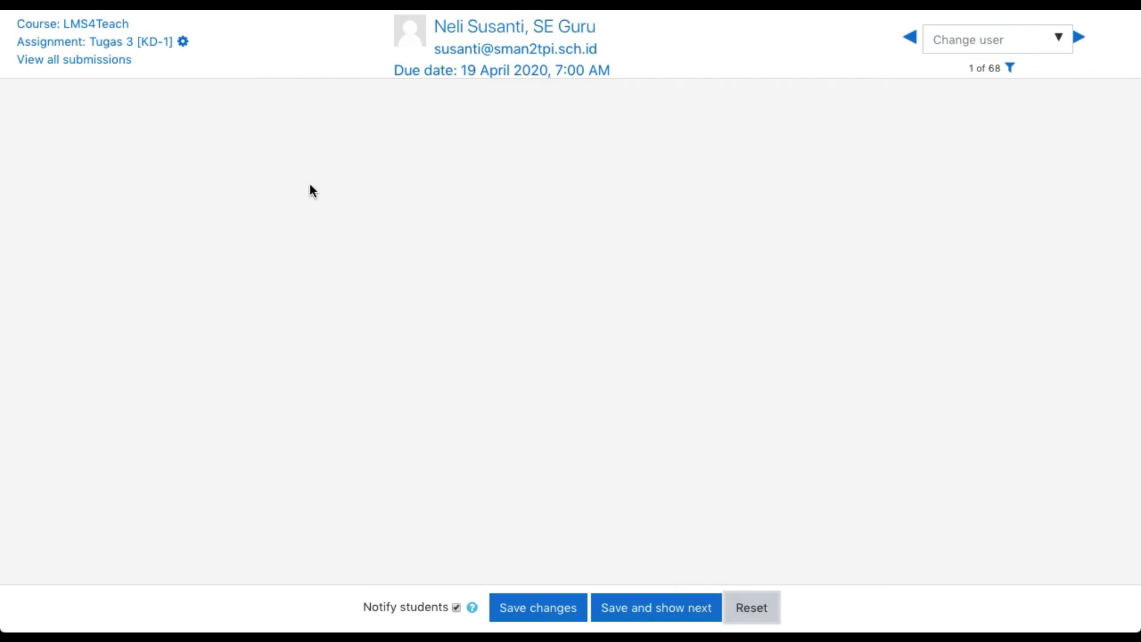
# Return through the submissions list to the Tugas 3 [KD-1] page and check its grading summary
pyautogui.click(25, 7)
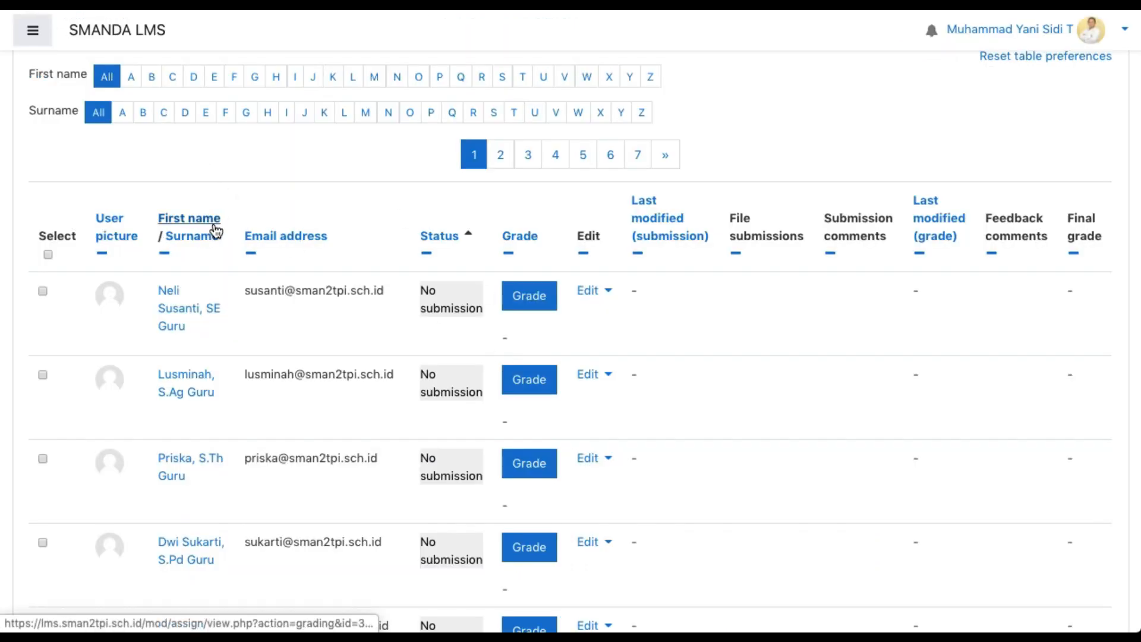
pyautogui.scroll(3, 133, 127)
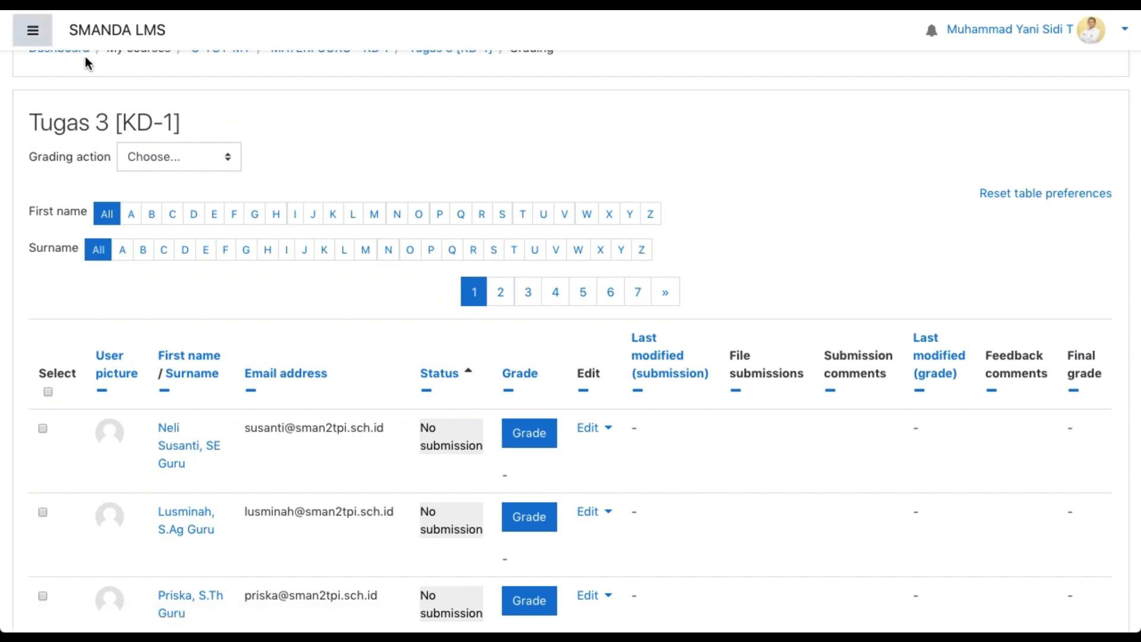
pyautogui.scroll(2, 89, 132)
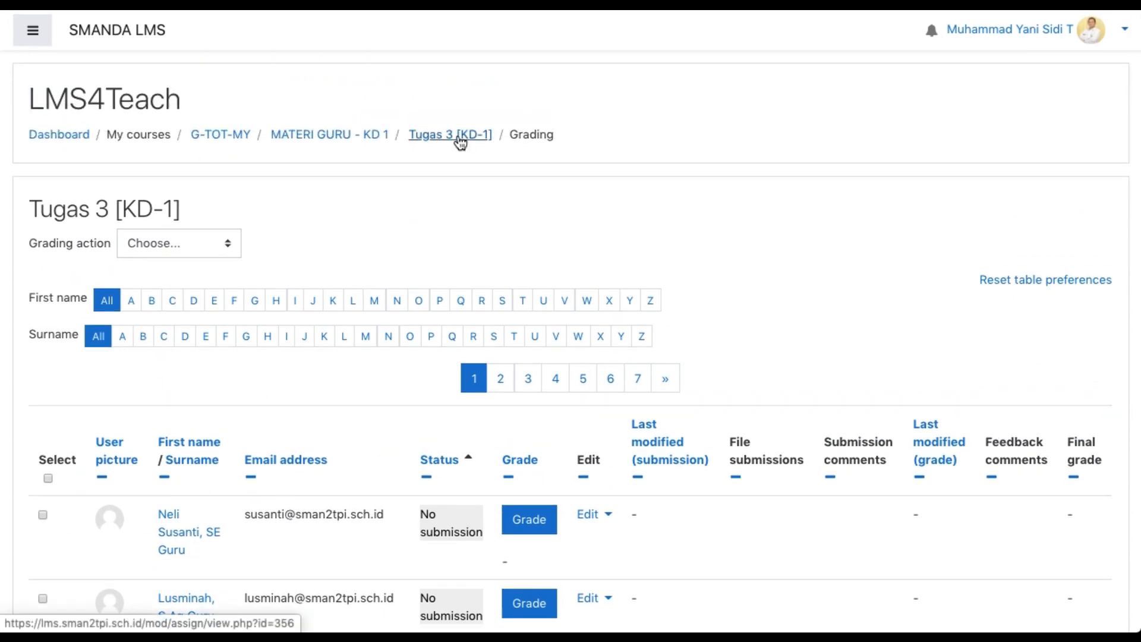
pyautogui.click(460, 137)
pyautogui.scroll(-6, 477, 349)
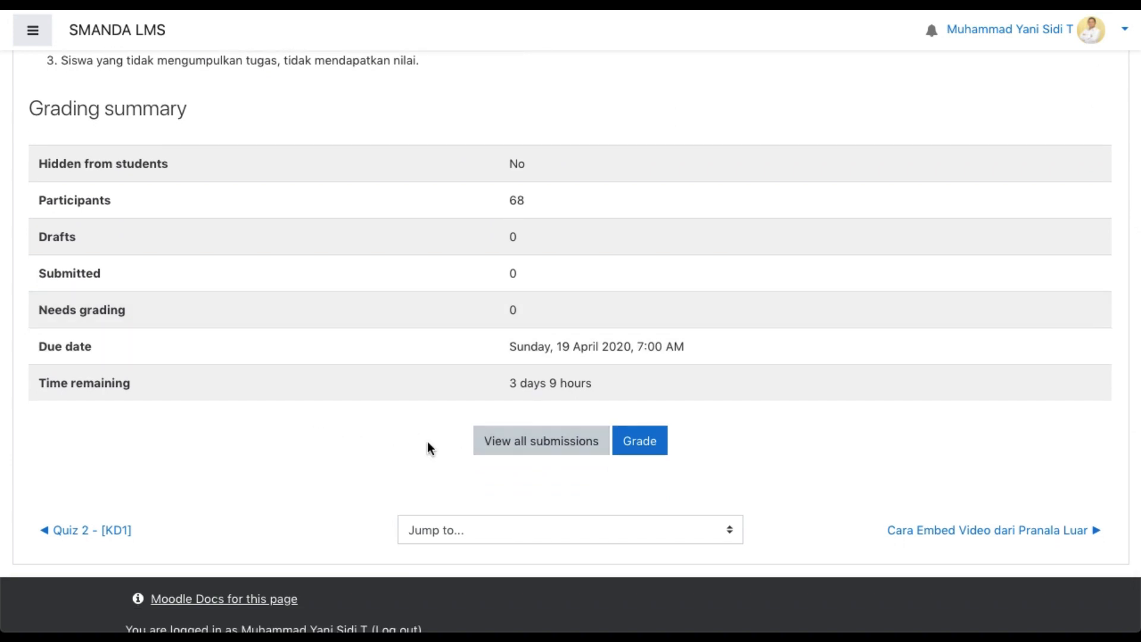
pyautogui.scroll(5, 209, 248)
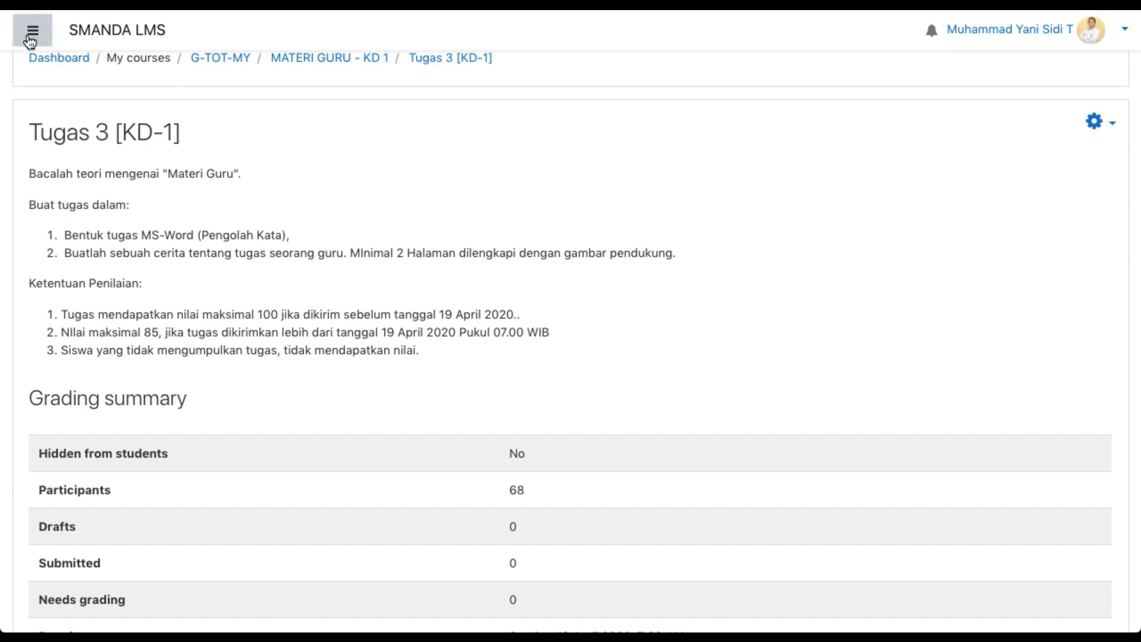
# Open the course's grader report and look through the participants' assignment and quiz grades
pyautogui.click(32, 33)
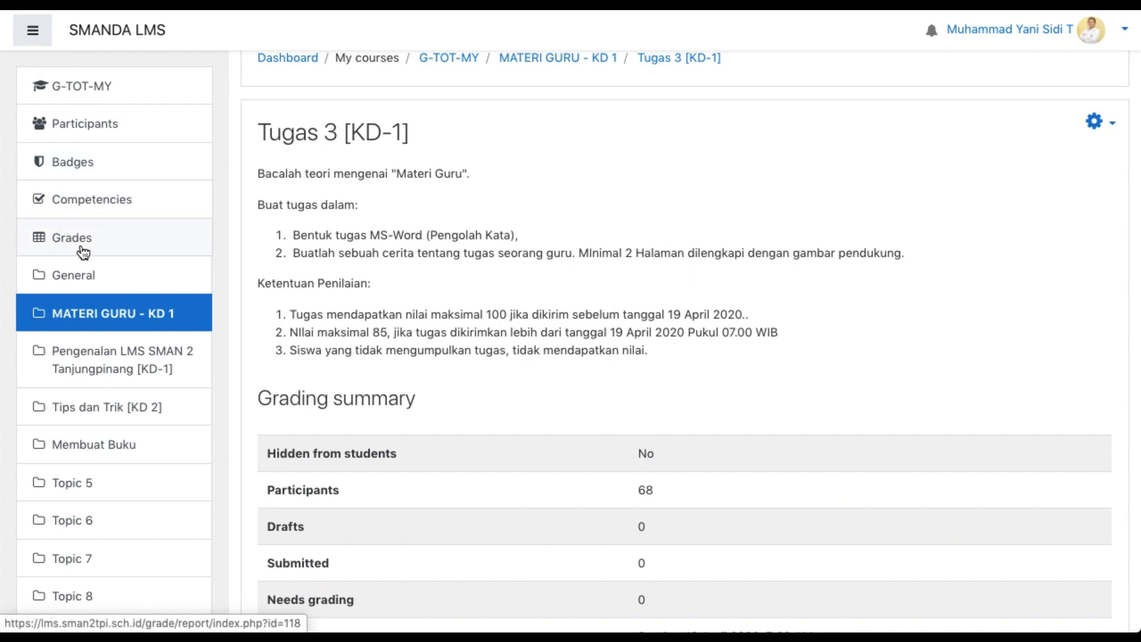
pyautogui.click(83, 252)
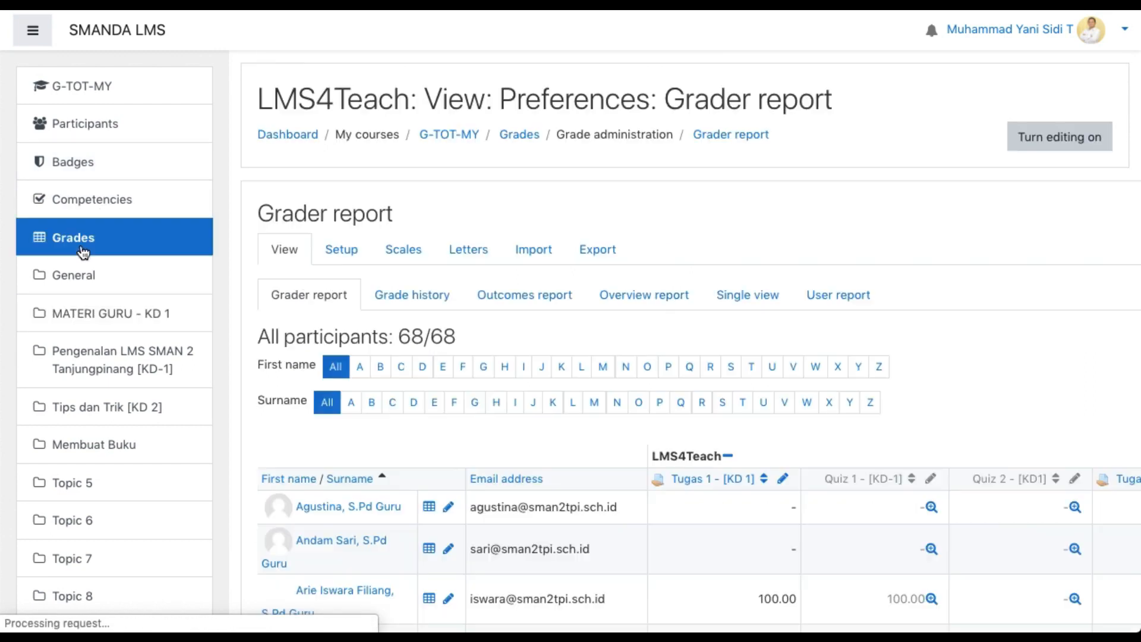
pyautogui.scroll(-2, 374, 295)
pyautogui.scroll(-3, 367, 297)
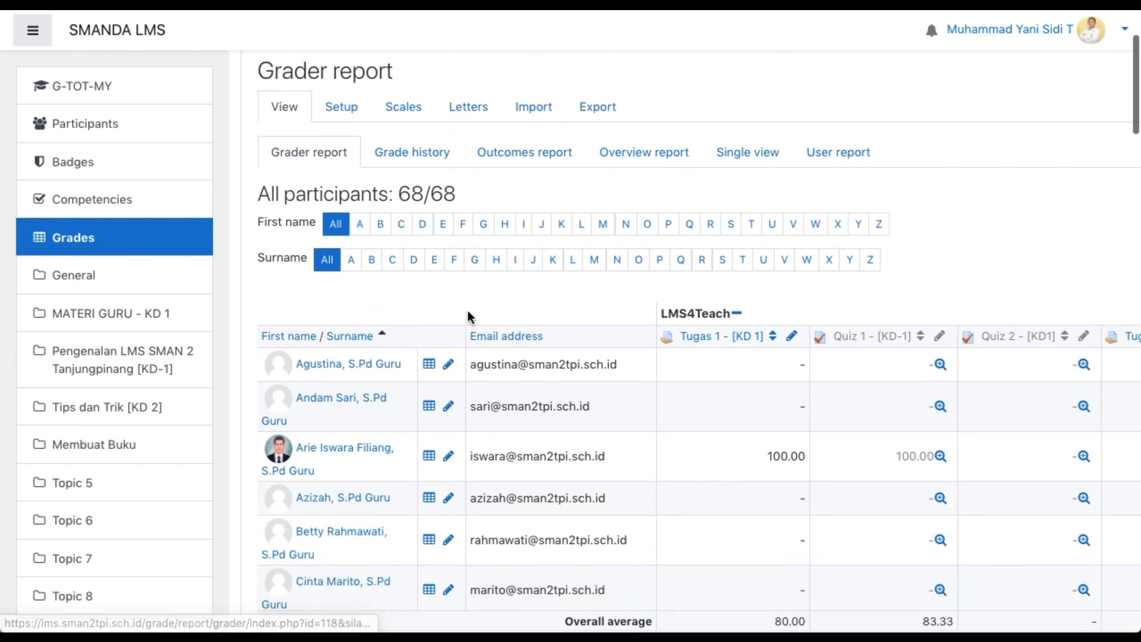
pyautogui.scroll(-1, 502, 327)
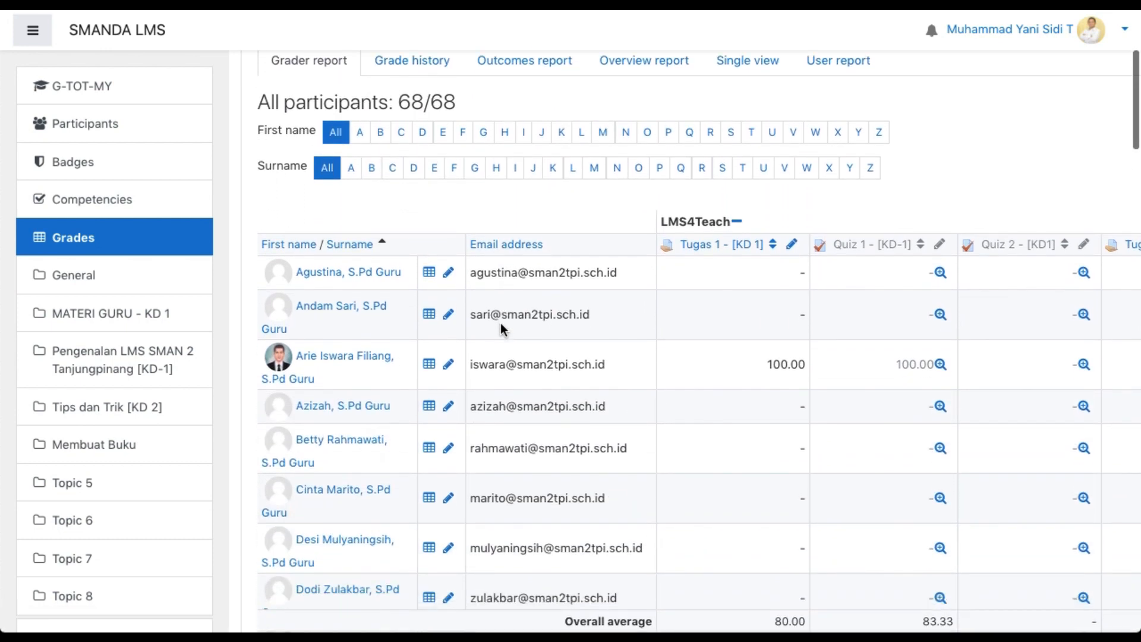
# Examine the grader report across the Tugas 1, Quiz 1, Quiz 2, Tugas 3 and Course total columns
pyautogui.scroll(-2, 581, 373)
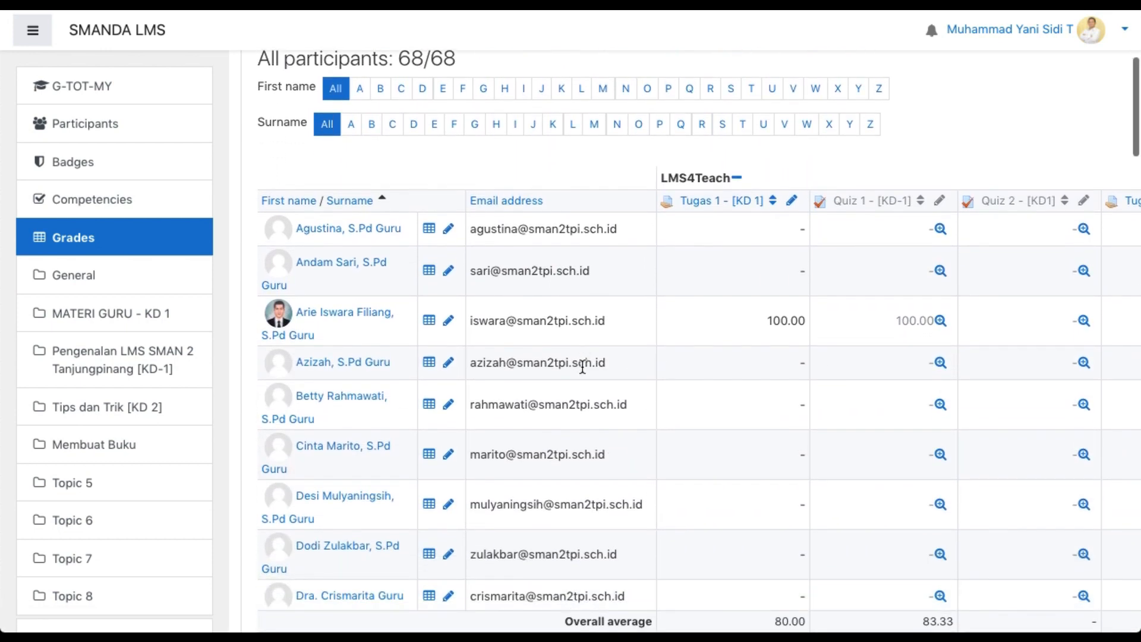
pyautogui.scroll(2, 582, 372)
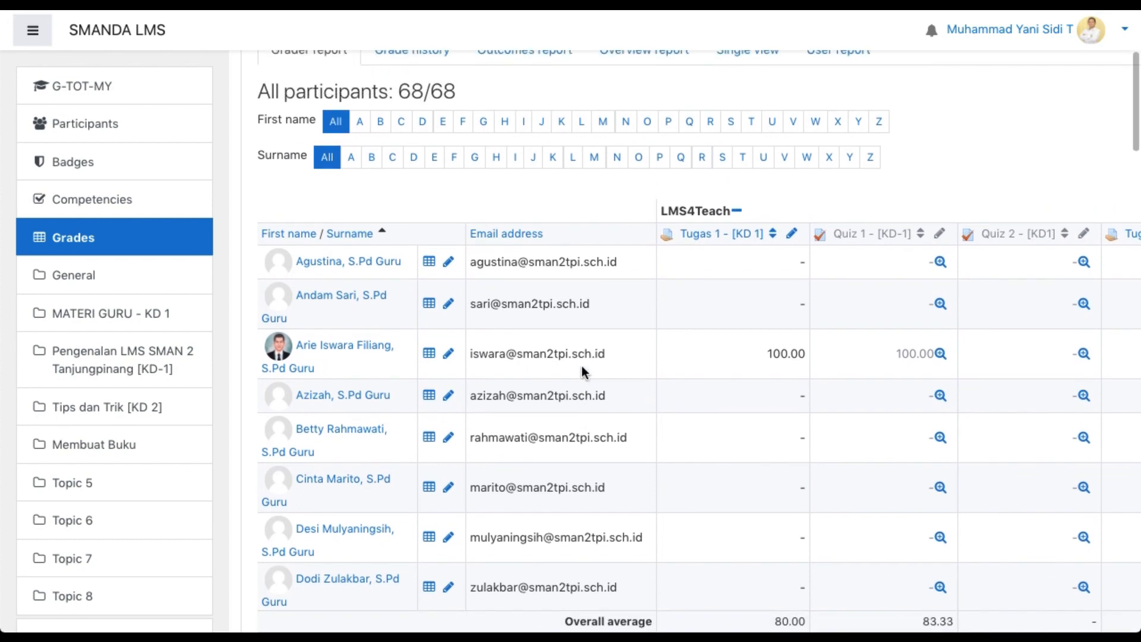
pyautogui.scroll(-1, 519, 353)
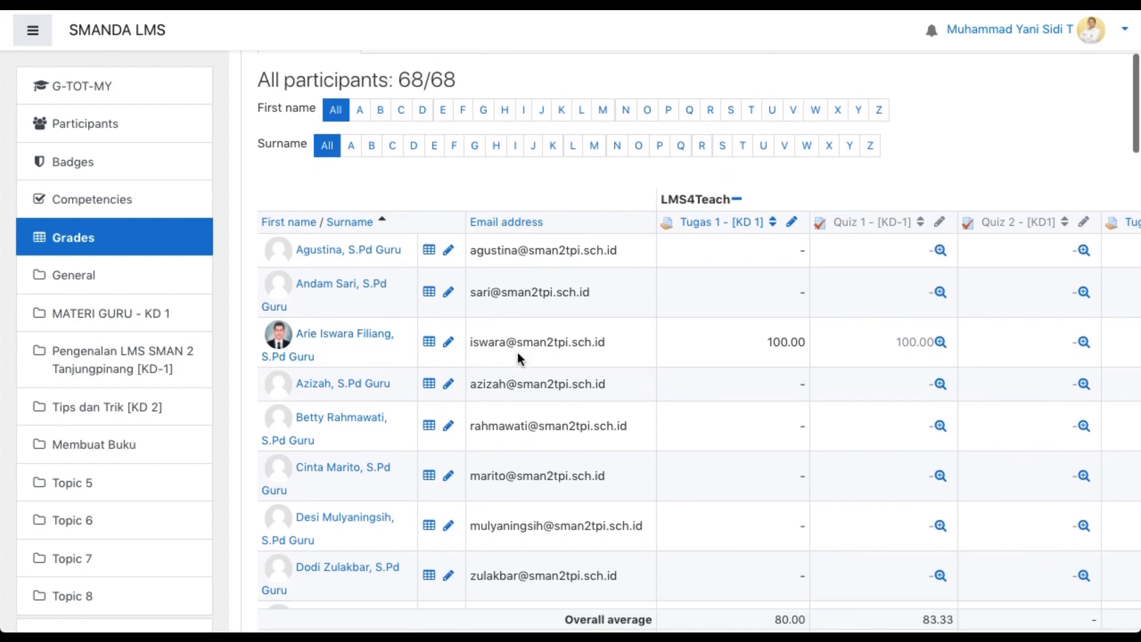
pyautogui.hscroll(5, 732, 355)
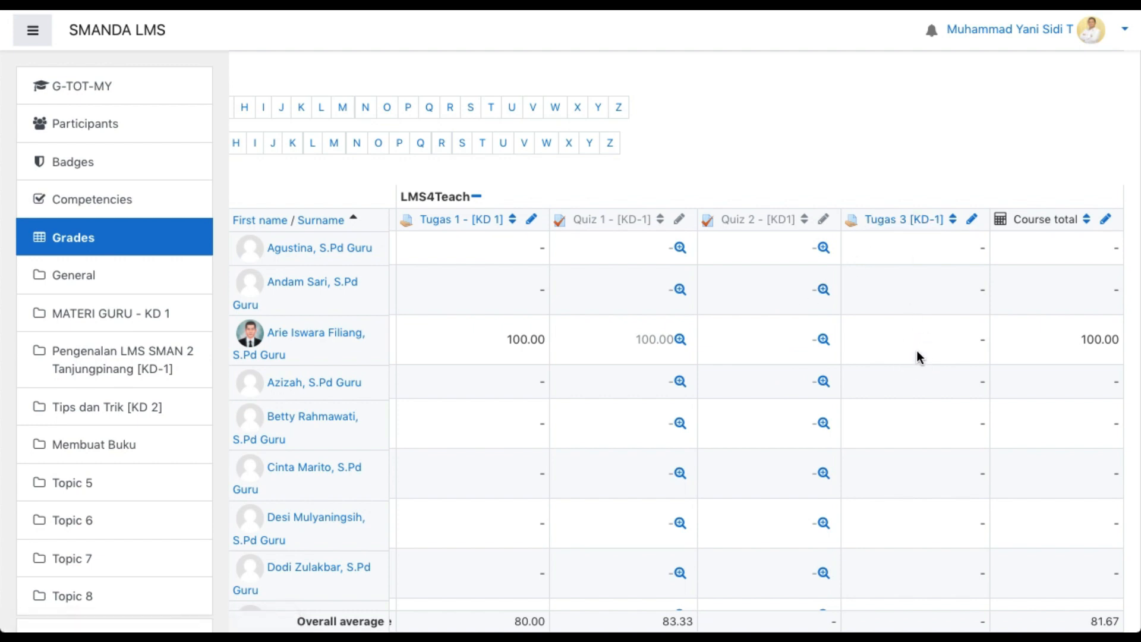
pyautogui.hscroll(-5, 918, 356)
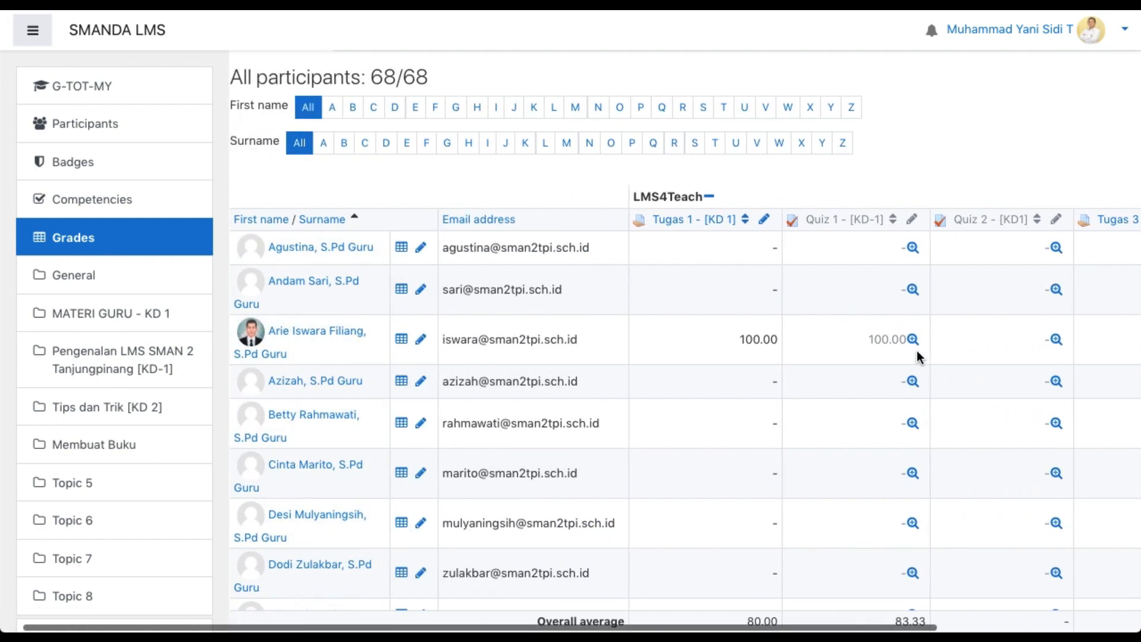
pyautogui.hscroll(-1, 754, 369)
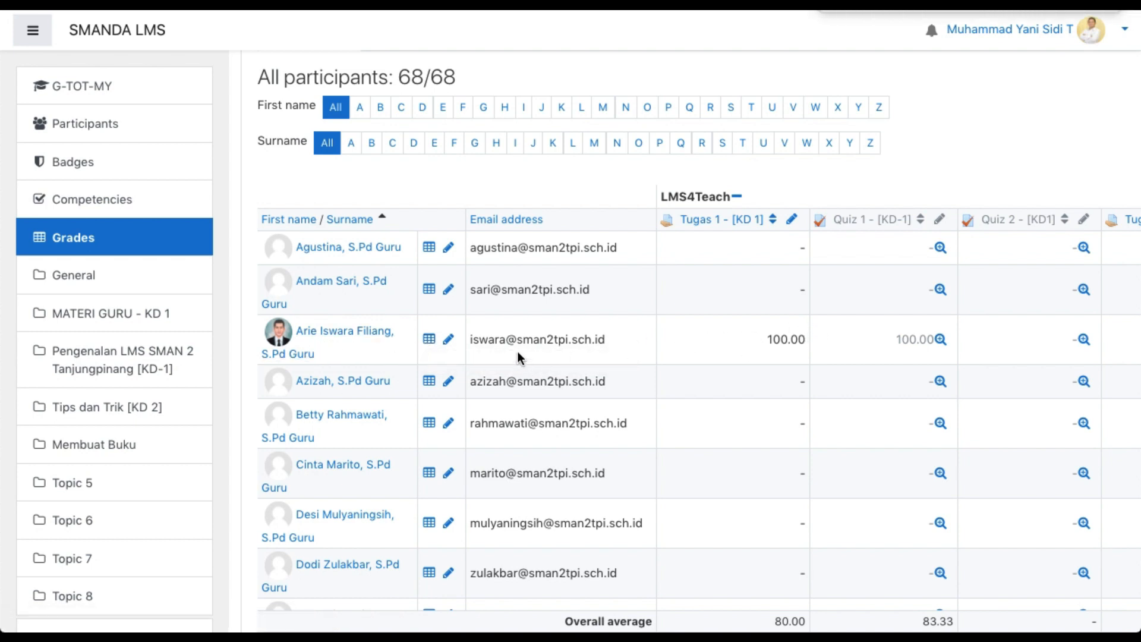
# Open the user report of the third listed participant and review the grades, percentages, feedback and contributions for each grade item
pyautogui.click(430, 345)
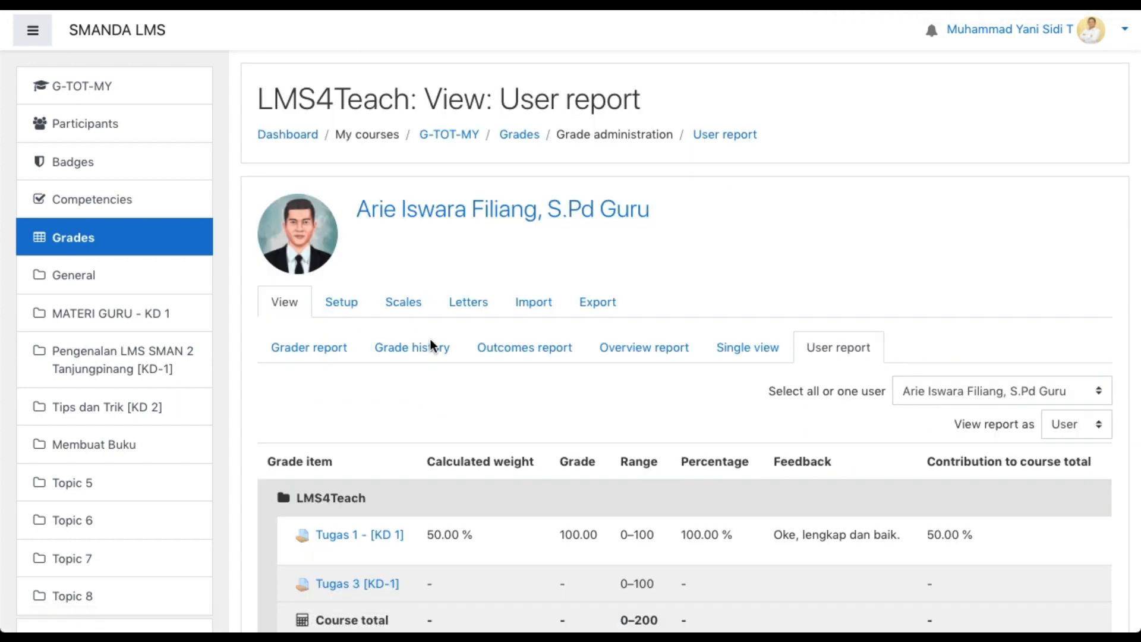
pyautogui.scroll(-2, 431, 345)
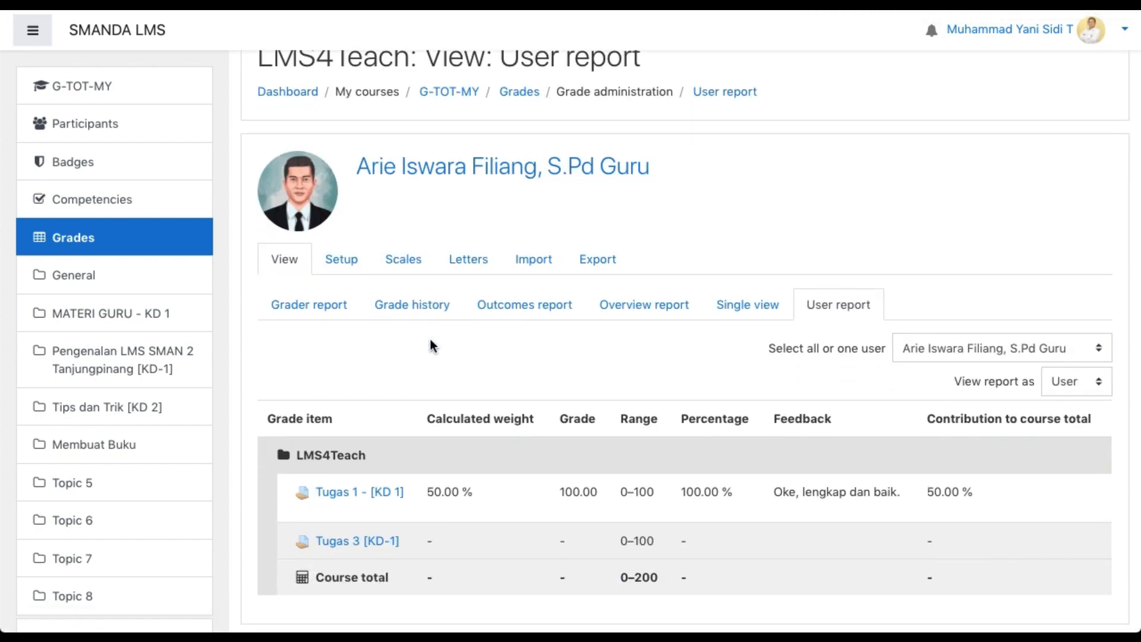
pyautogui.scroll(-2, 433, 345)
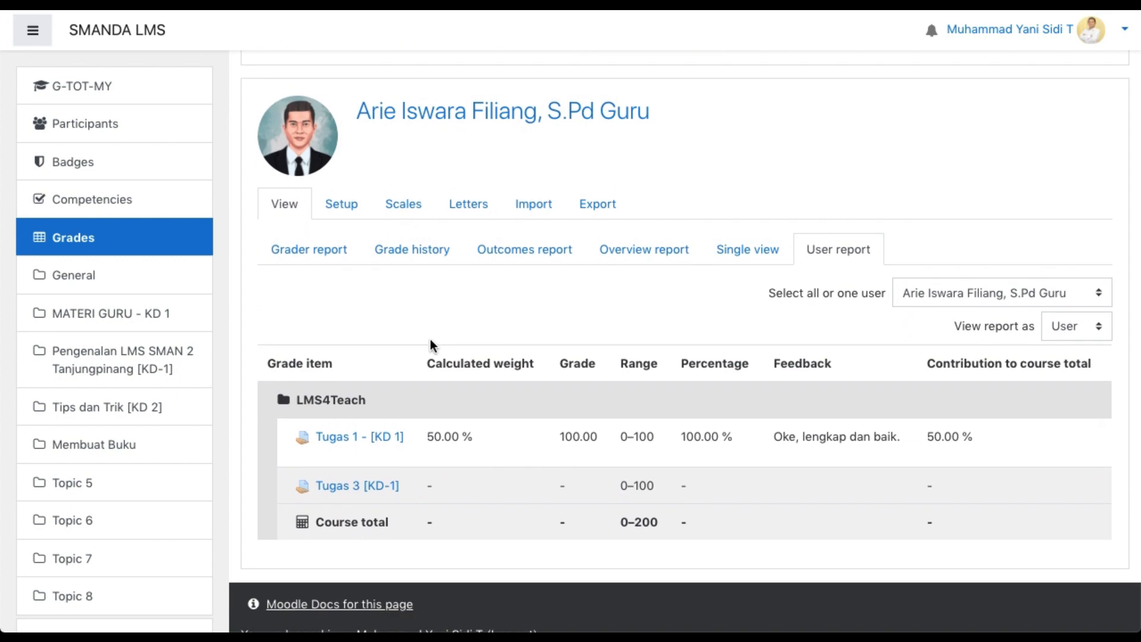
pyautogui.scroll(-2, 433, 346)
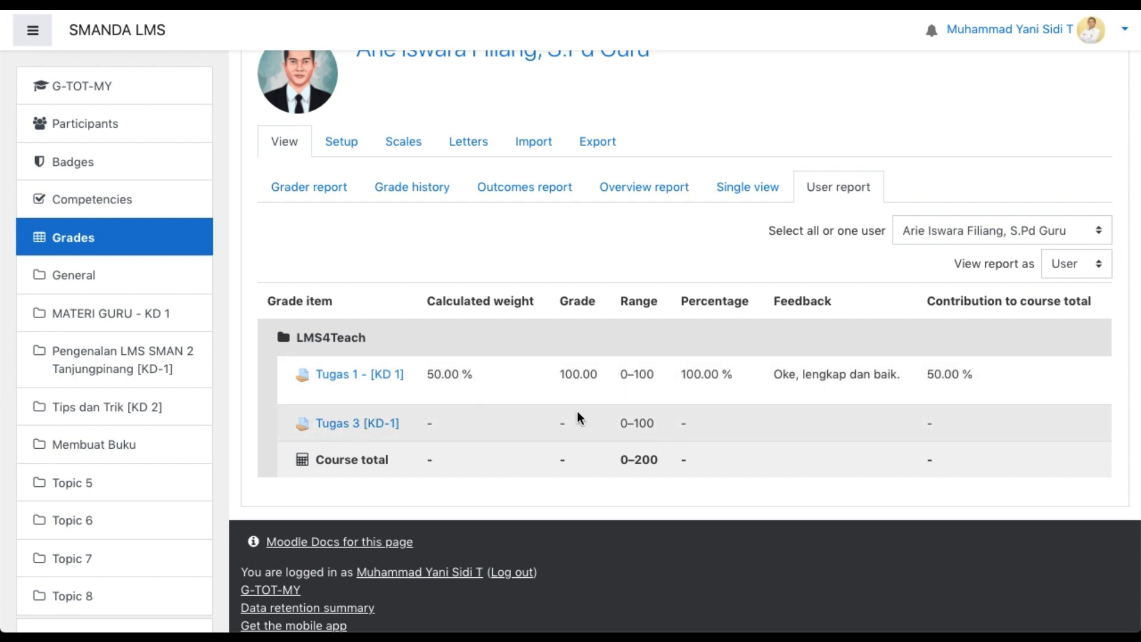
pyautogui.scroll(-1, 590, 376)
pyautogui.scroll(3, 591, 377)
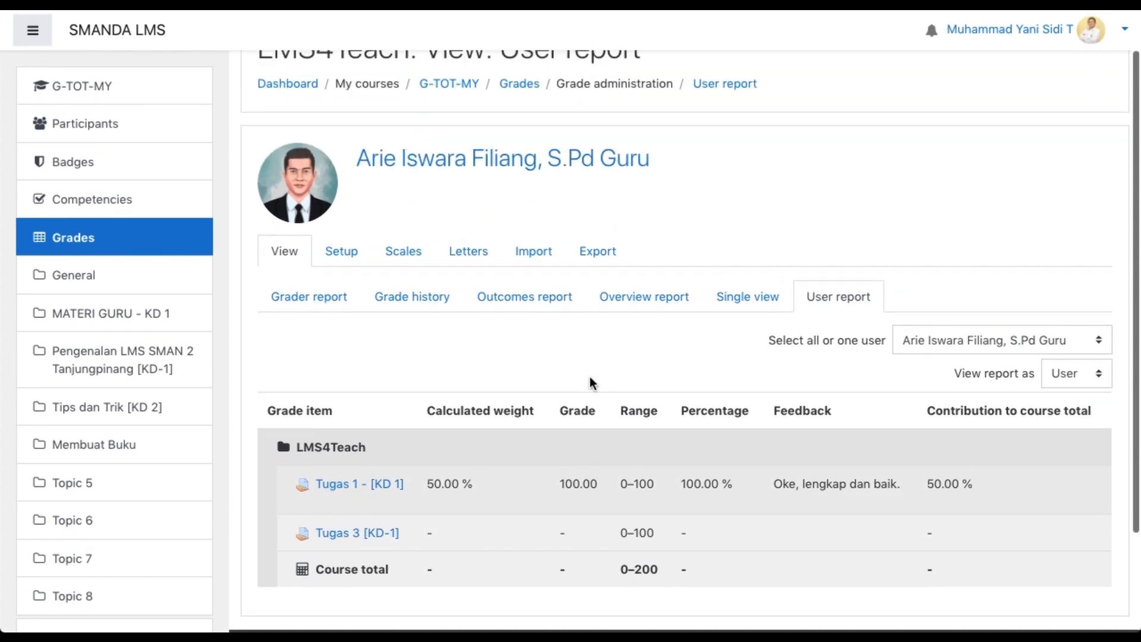